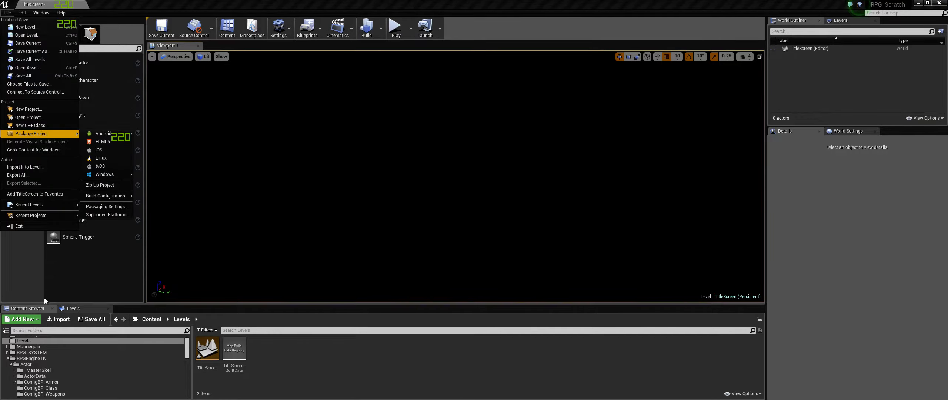
Enlarge the Content Browser by raising the divider between it and the viewport.
mouse_move(49, 215)
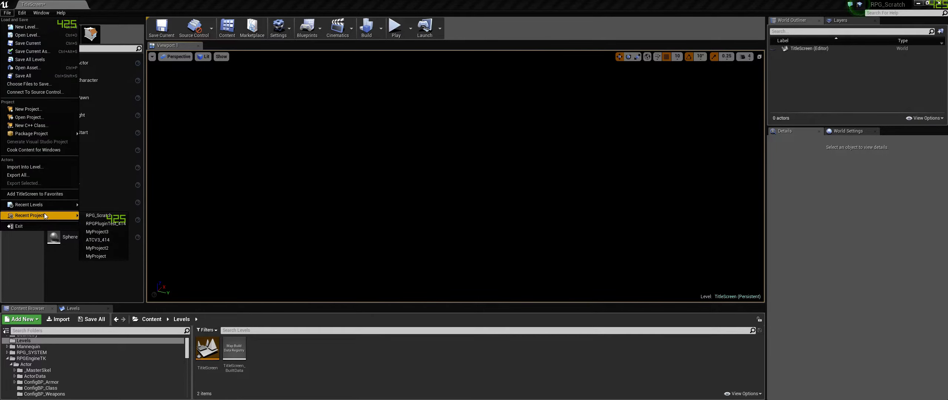
click(334, 140)
scroll(125, 363, down, 2)
scroll(124, 364, down, 5)
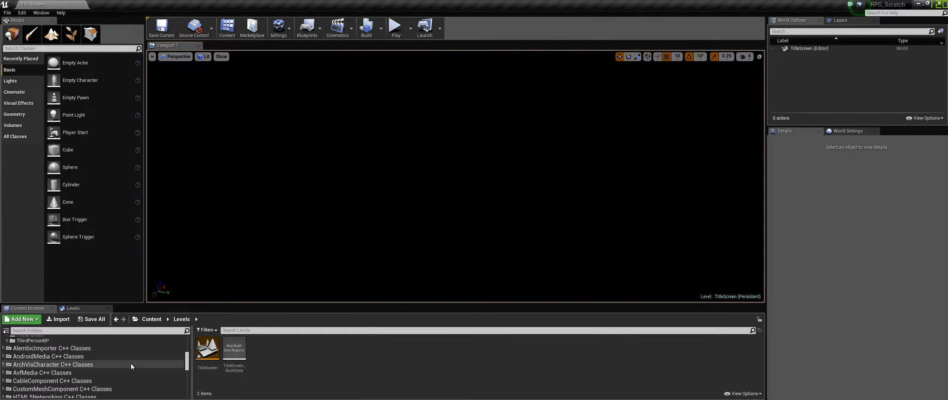
drag(163, 303, 173, 221)
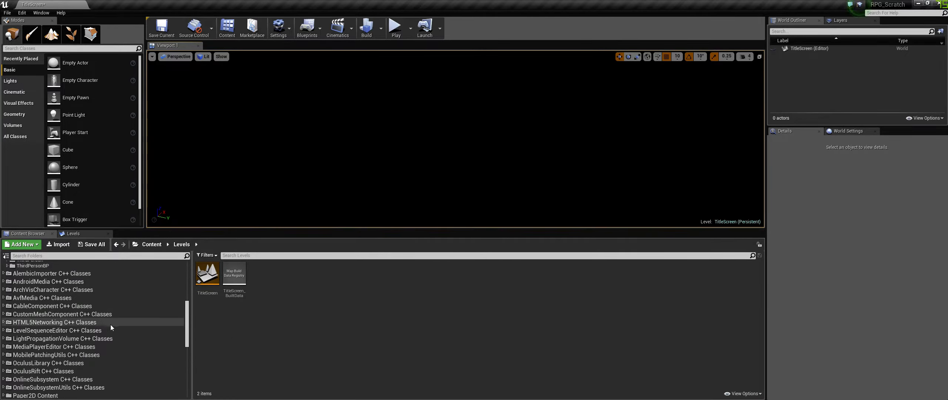
scroll(111, 324, up, 8)
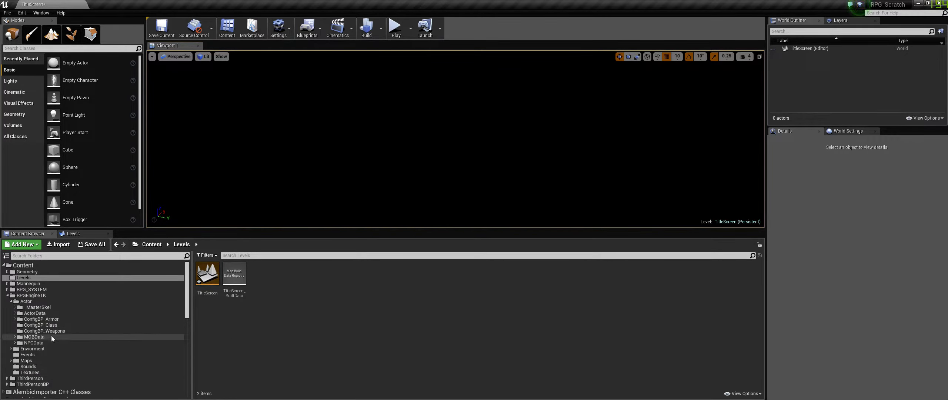
Open the RPGSky folder inside Blueprints of the RPGEngineToolKit Content.
double_click(24, 290)
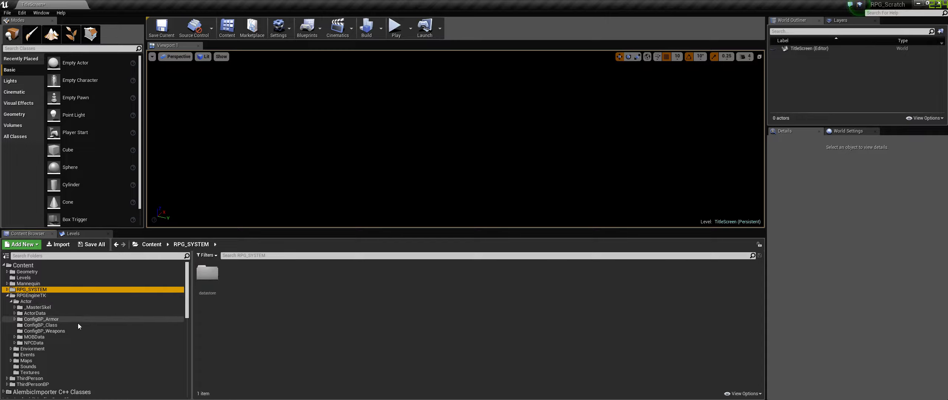
scroll(77, 323, down, 10)
scroll(32, 315, up, 3)
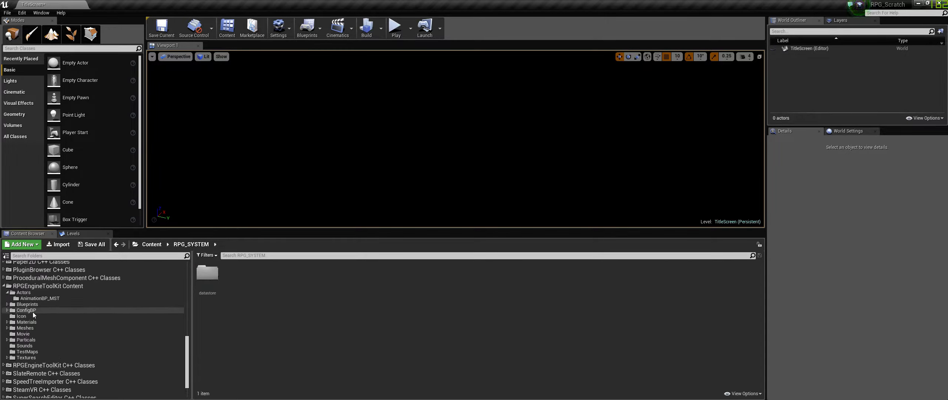
double_click(28, 304)
click(33, 357)
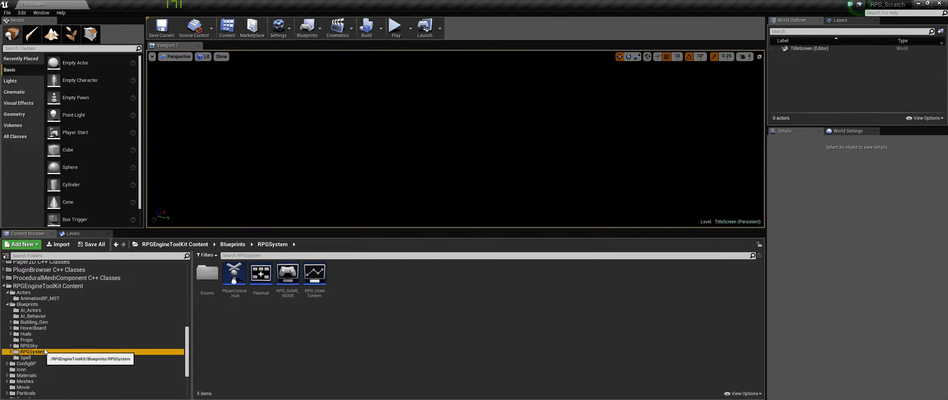
click(28, 345)
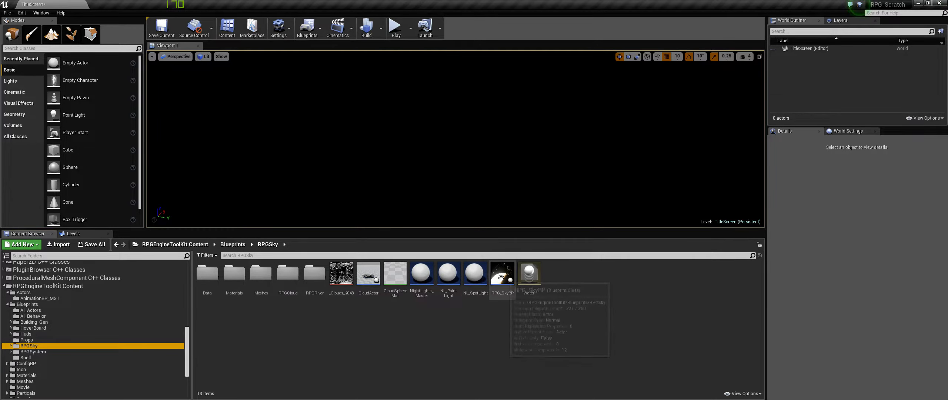
Place the RPG_SkyBP blueprint in the level at location 0, 0, 0 and switch to landscape editing.
drag(502, 274, 482, 174)
scroll(593, 182, down, 4)
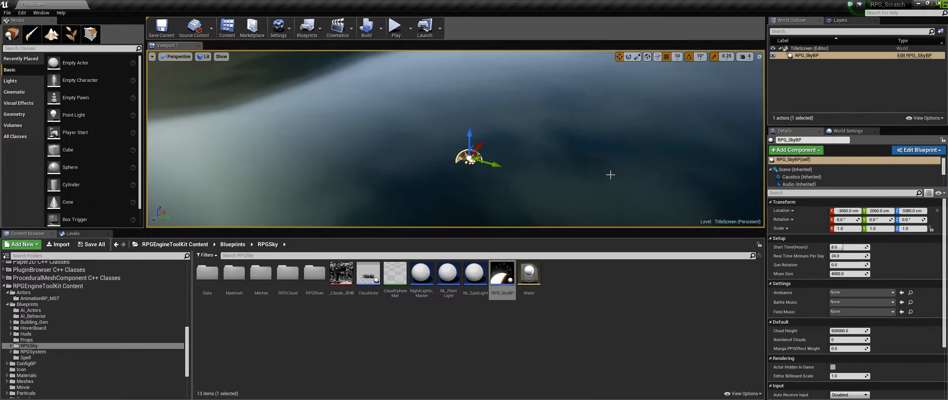
click(937, 211)
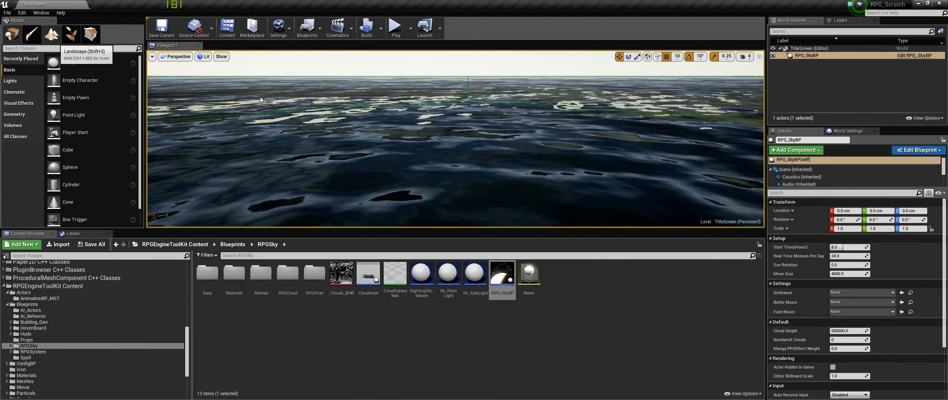
click(52, 34)
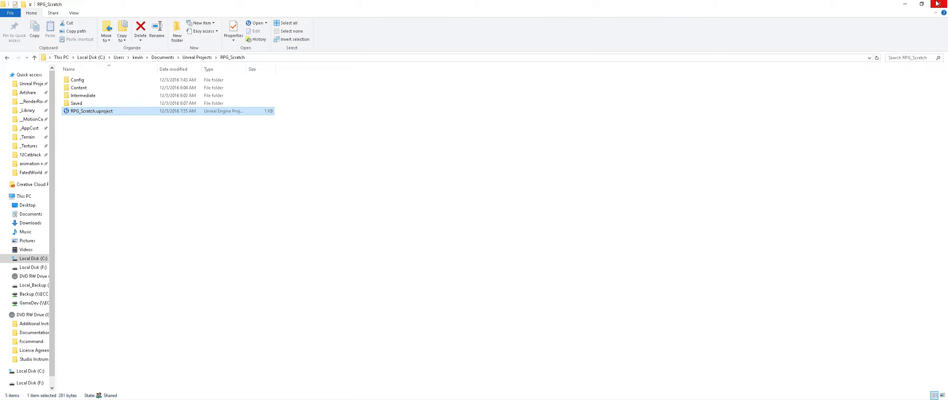
Close the RPG_Scratch project folder and dismiss the welcome dialog in VUE Esprit 2014.
click(937, 4)
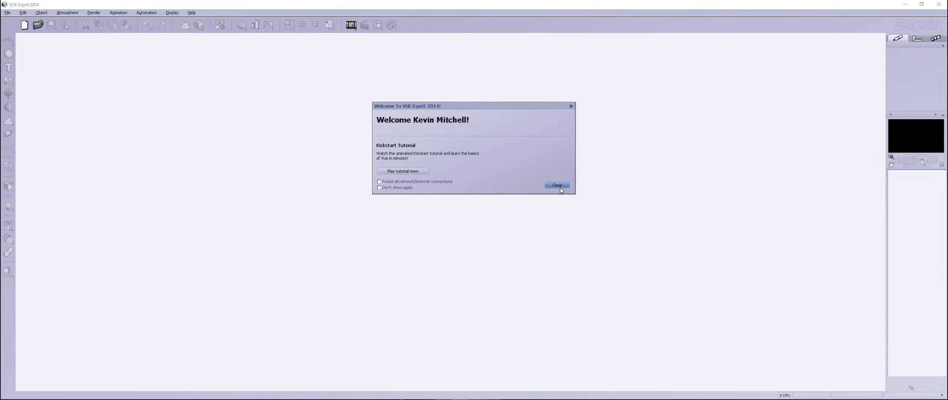
click(559, 186)
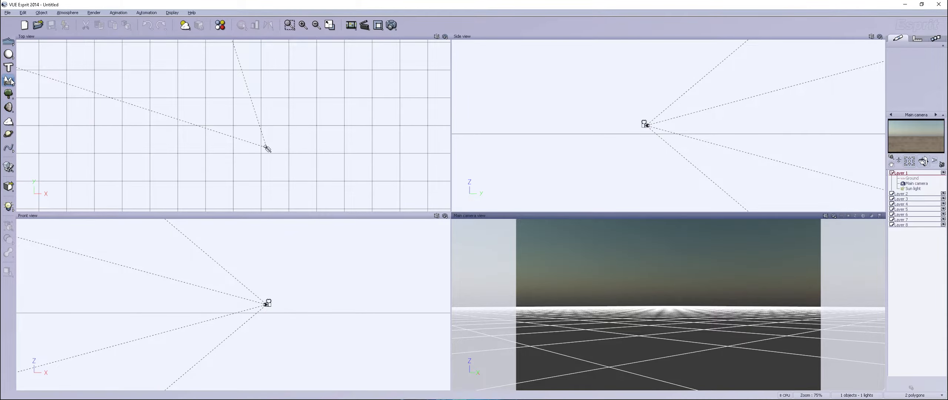
click(11, 82)
click(46, 85)
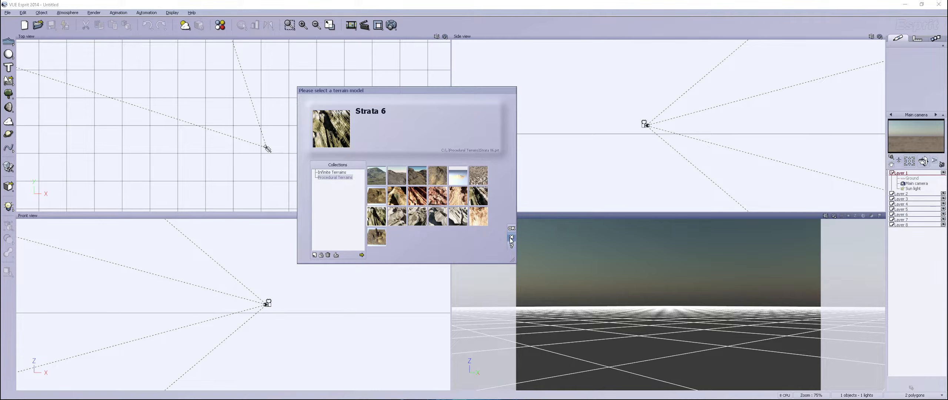
click(511, 238)
Add a procedural terrain to the scene and open it in the Terrain Editor.
click(14, 82)
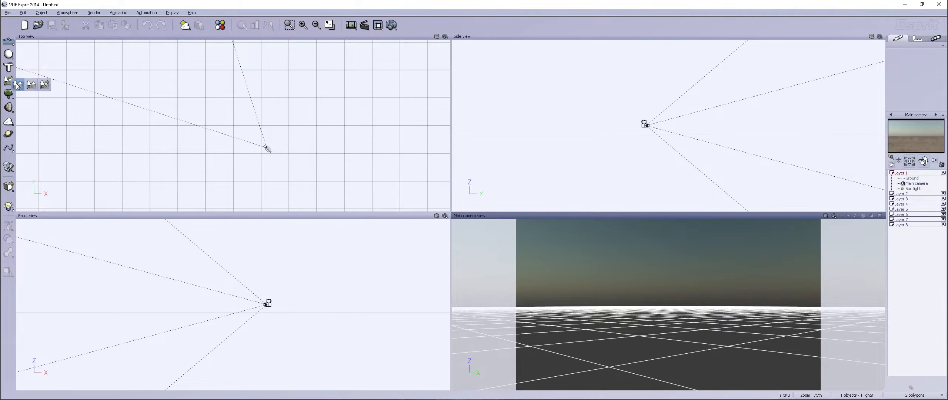
click(37, 87)
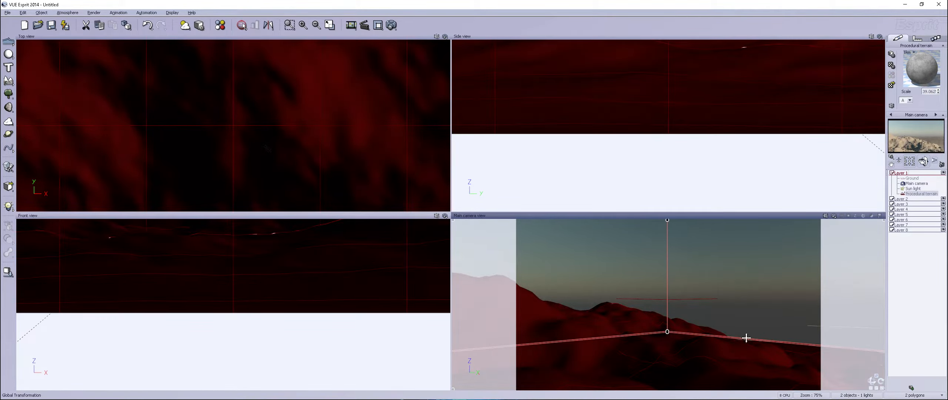
double_click(921, 194)
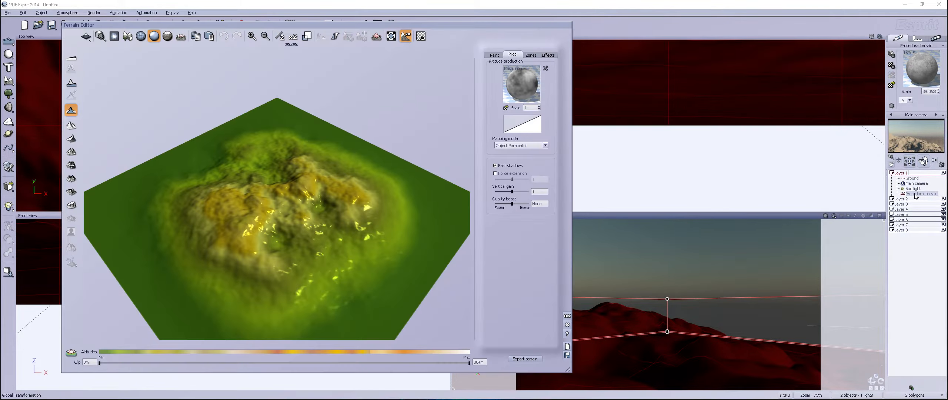
mouse_move(323, 190)
right_down()
mouse_move(265, 197)
mouse_move(307, 194)
mouse_move(309, 224)
mouse_move(299, 192)
mouse_move(276, 205)
right_up()
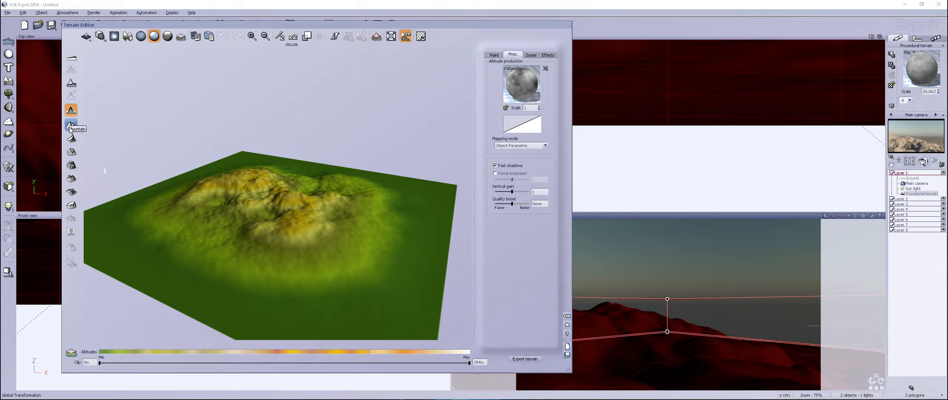
Open the terrain's altitude production in the Function Editor and spread the Altitude and Simple Fractal nodes apart beside the terrain preview.
click(526, 86)
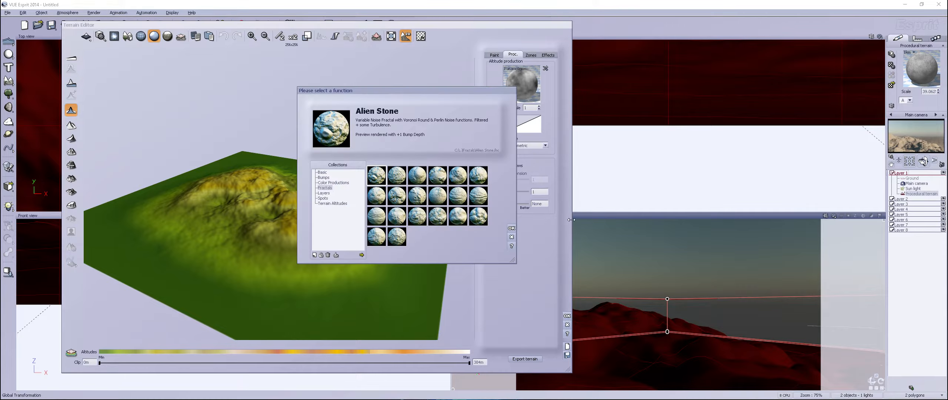
click(511, 237)
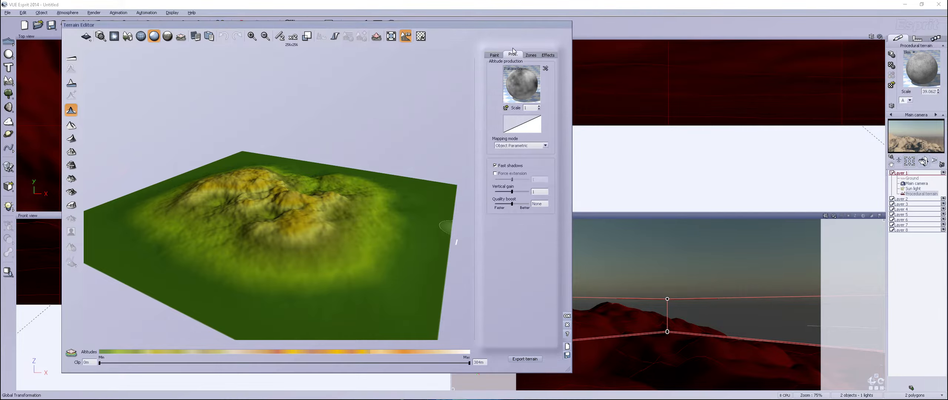
right_click(519, 78)
click(534, 81)
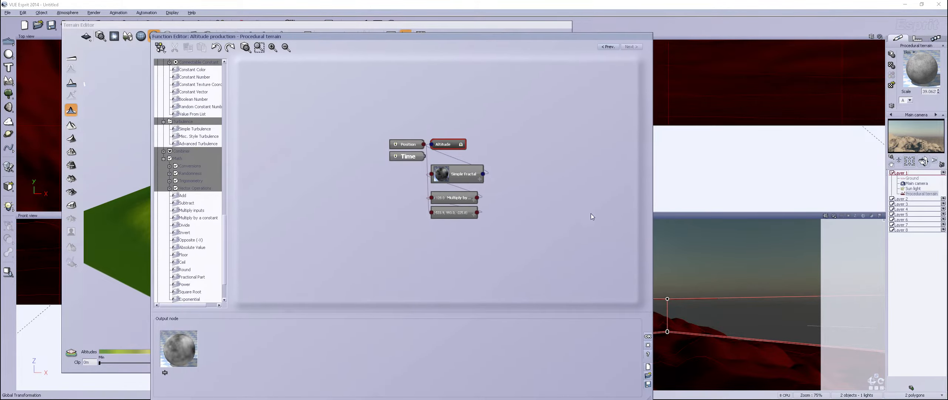
drag(458, 143, 576, 158)
drag(469, 172, 528, 134)
drag(517, 41, 746, 33)
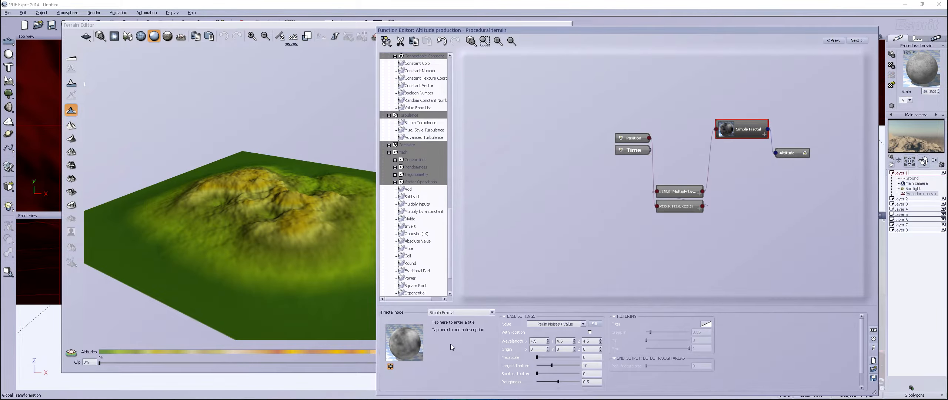
Change the altitude function's fractal node from Simple Fractal to Terrain Fractal and inspect the terrain preview.
click(466, 315)
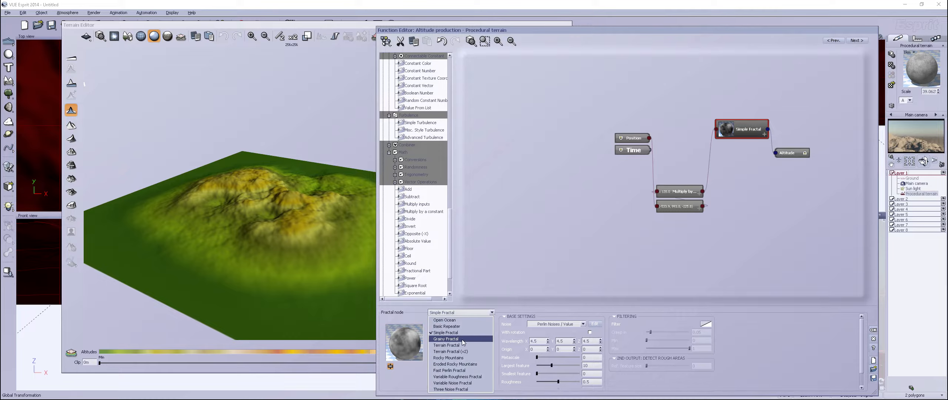
click(462, 350)
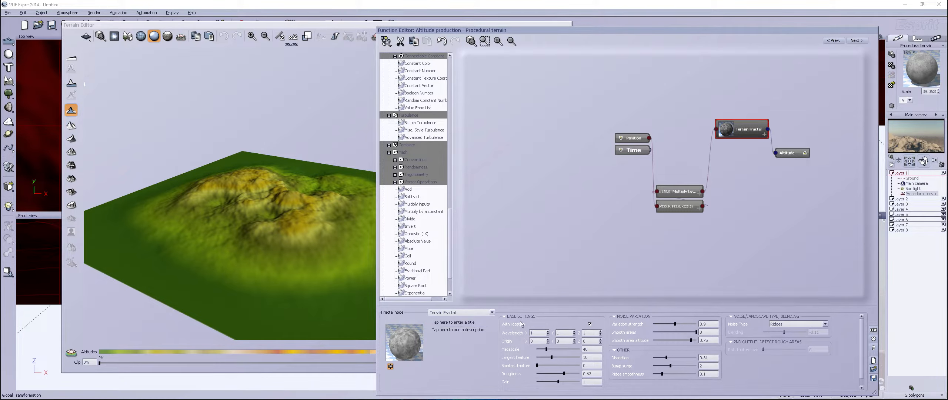
right_drag(296, 209, 363, 262)
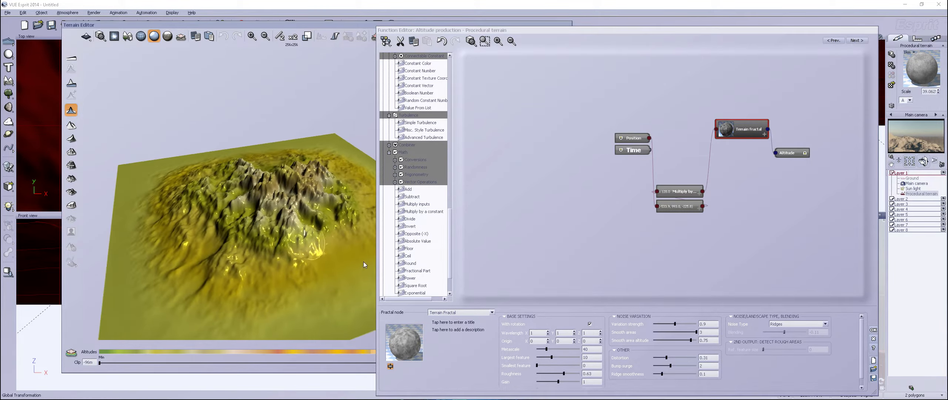
Set the Terrain Fractal's largest feature to about 4.76 and its metascale to about 162.
click(551, 357)
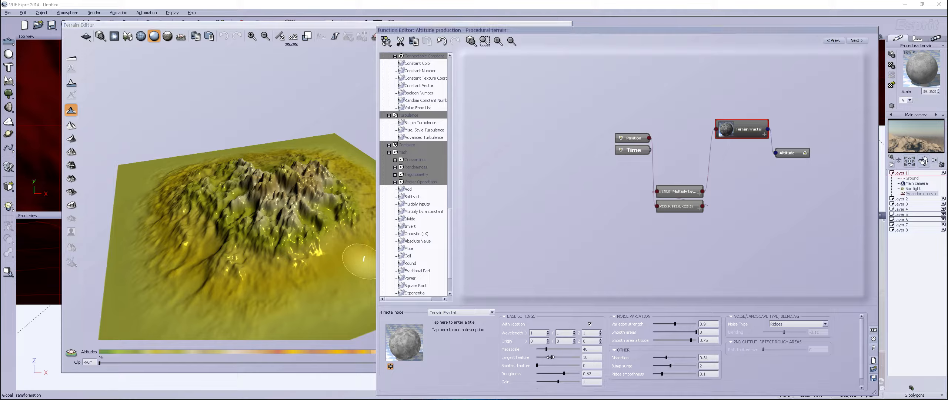
drag(545, 358, 548, 358)
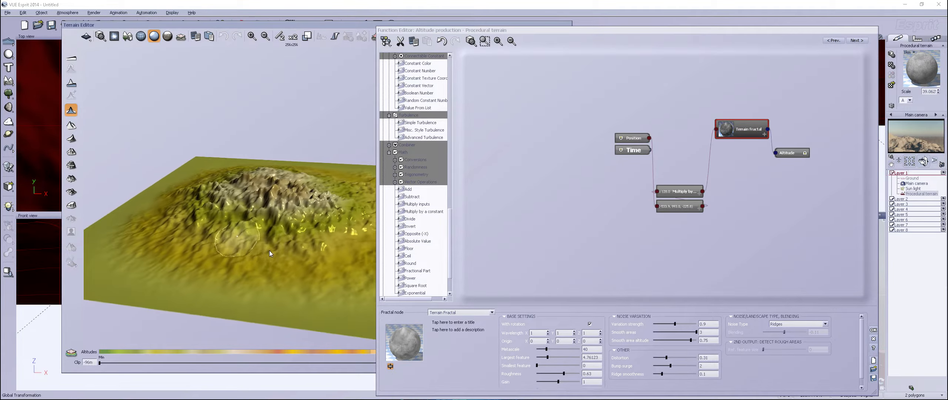
drag(548, 349, 554, 348)
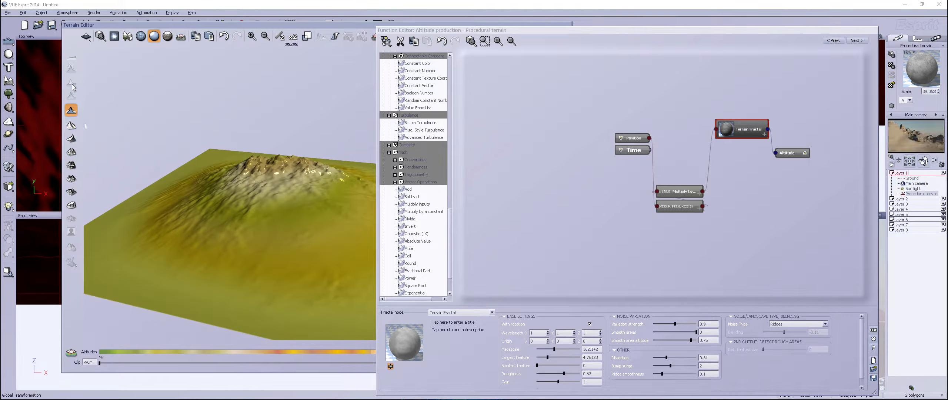
Convert the procedural terrain to a standard terrain and inspect its shape in the preview.
click(86, 39)
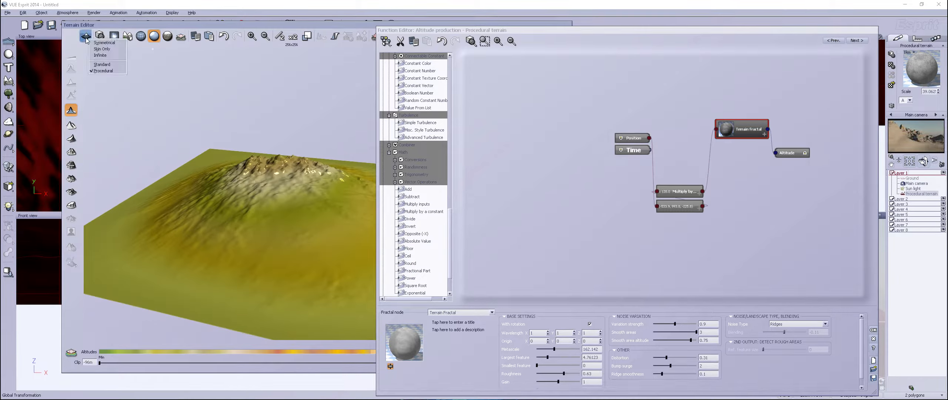
click(101, 65)
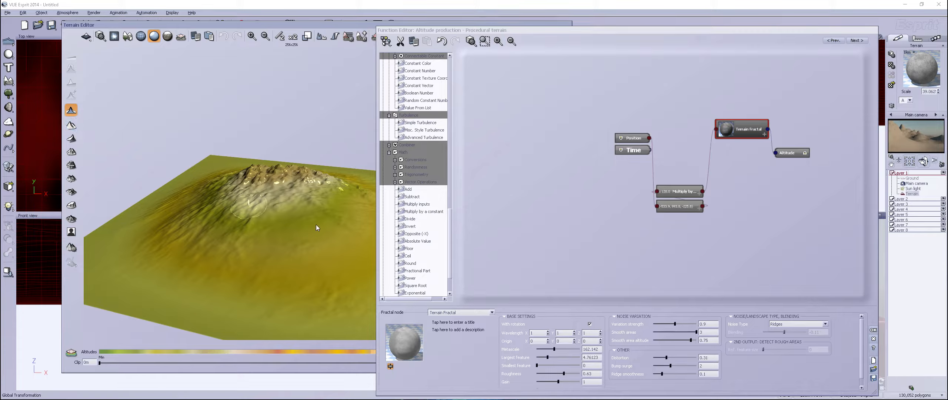
right_drag(237, 197, 276, 216)
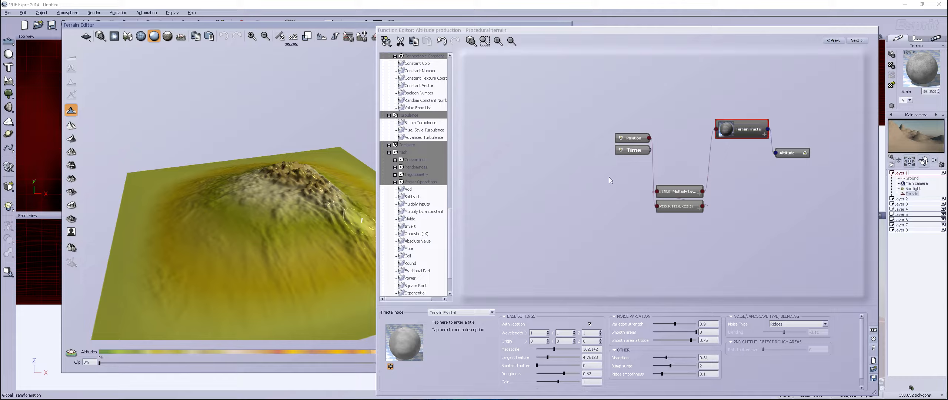
Try a metascale of about 400 and a largest feature of about 42 on the Terrain Fractal, and cancel out of both editors.
drag(739, 132, 740, 150)
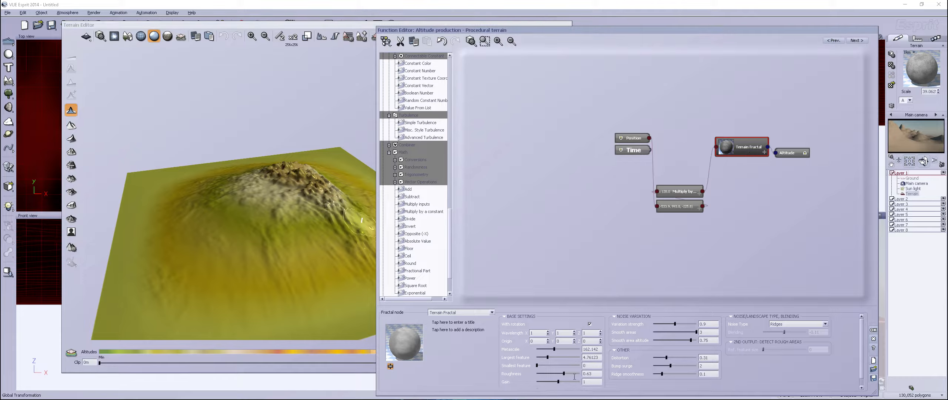
mouse_move(564, 348)
mouse_down()
mouse_move(573, 348)
mouse_move(562, 357)
mouse_up()
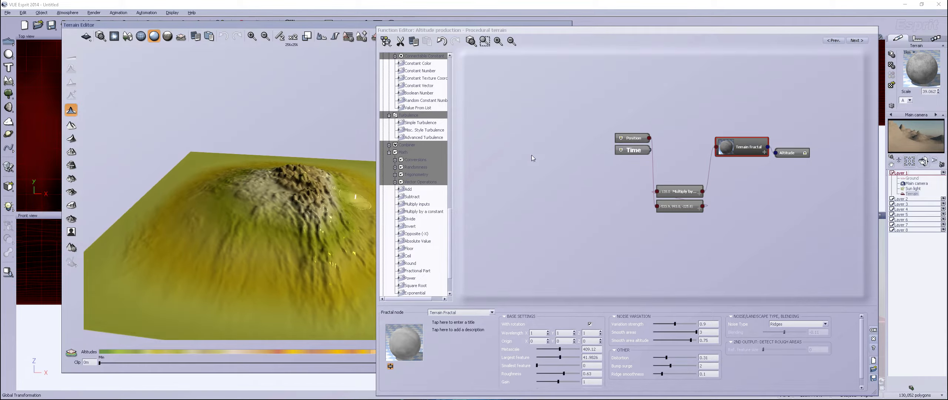
click(873, 339)
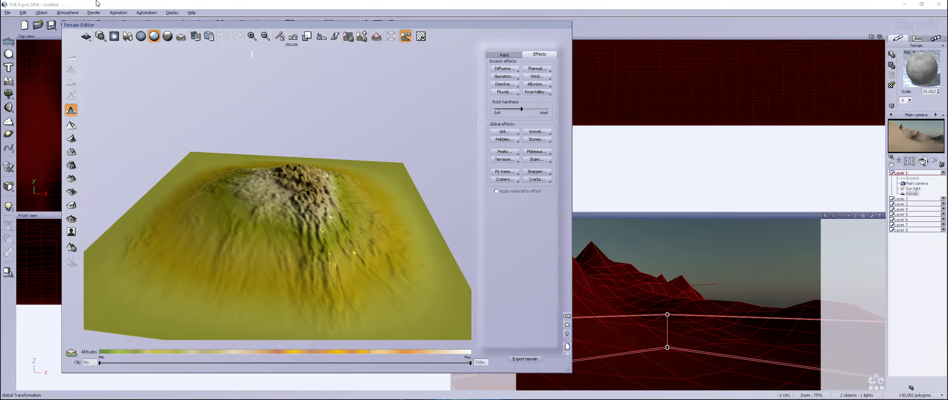
click(566, 326)
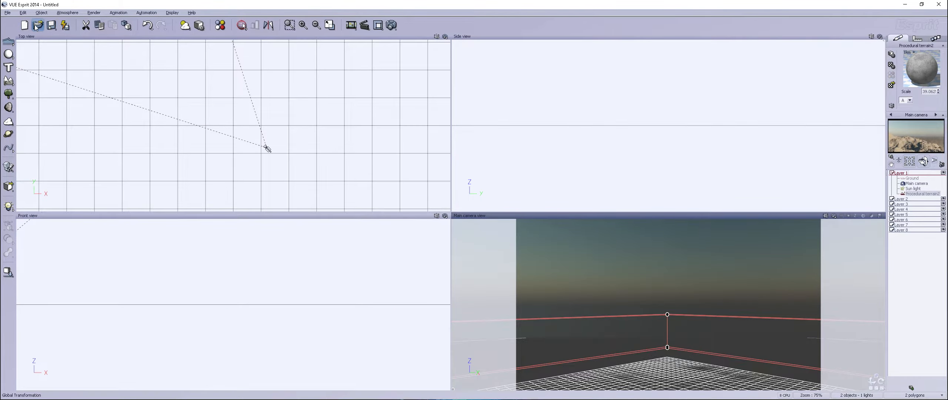
Start loading another scene and browse to the F: drive's _Library/_Terrain/VueMaps folder.
click(37, 25)
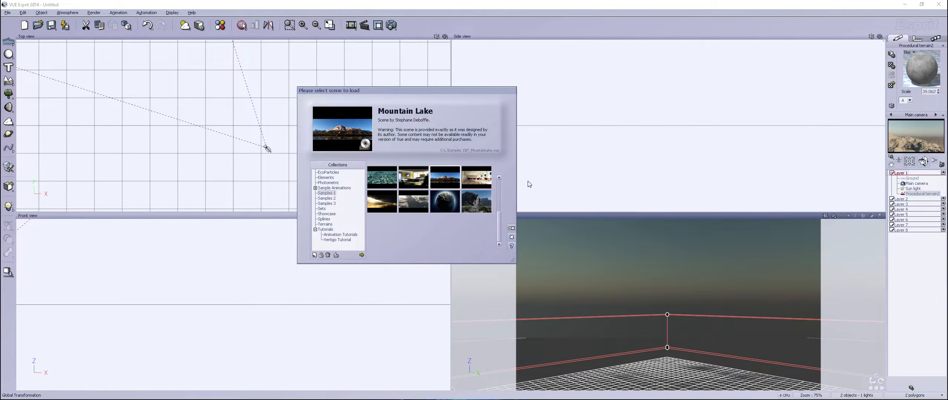
click(362, 255)
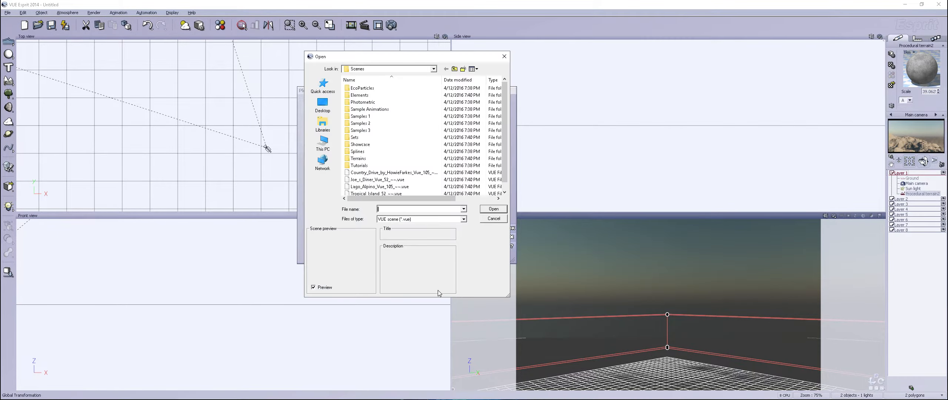
click(380, 69)
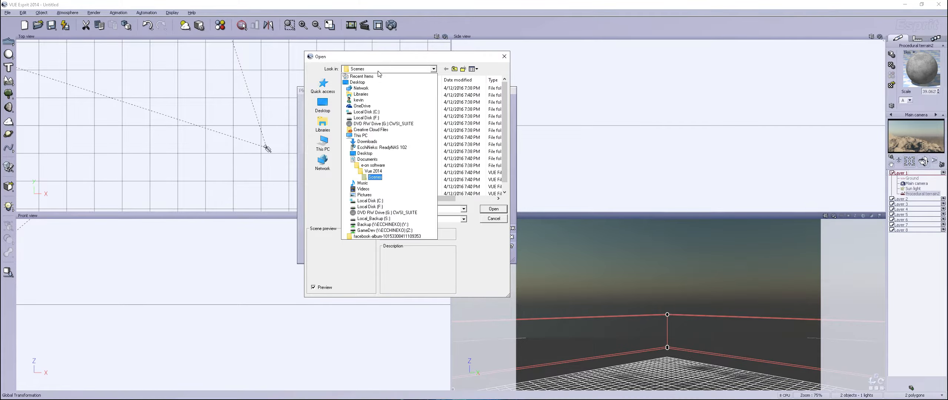
click(372, 206)
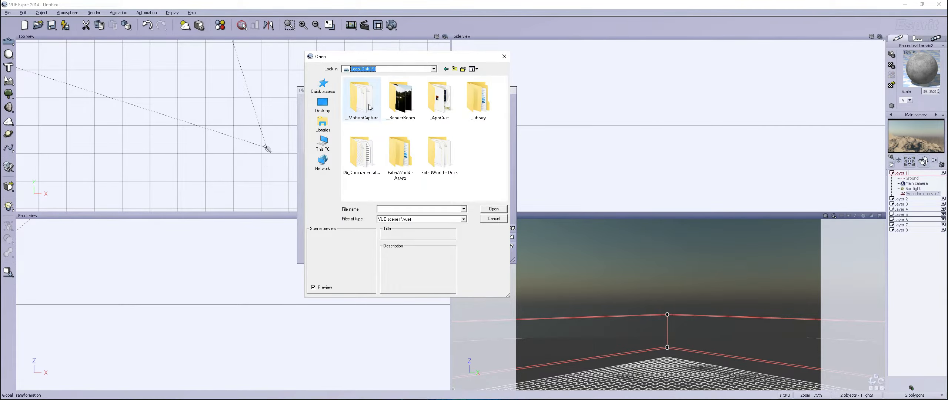
double_click(477, 99)
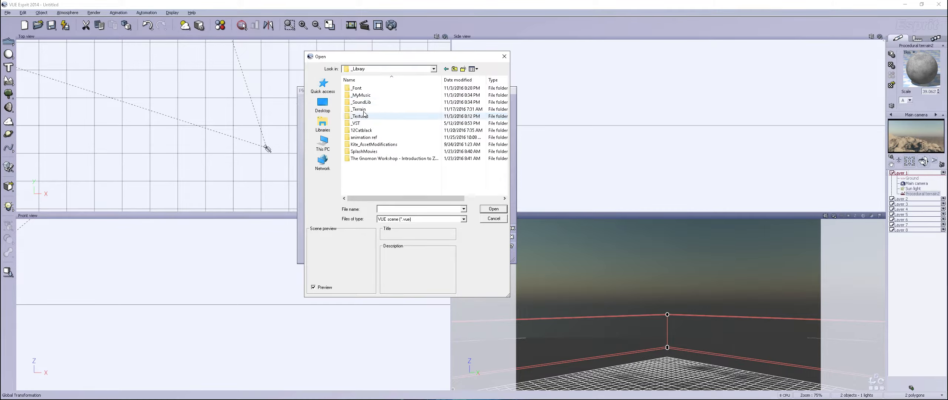
double_click(361, 110)
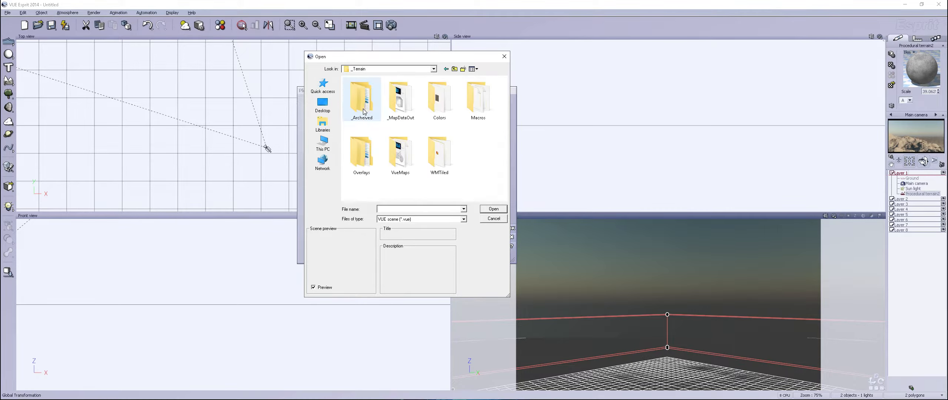
right_click(394, 153)
double_click(413, 156)
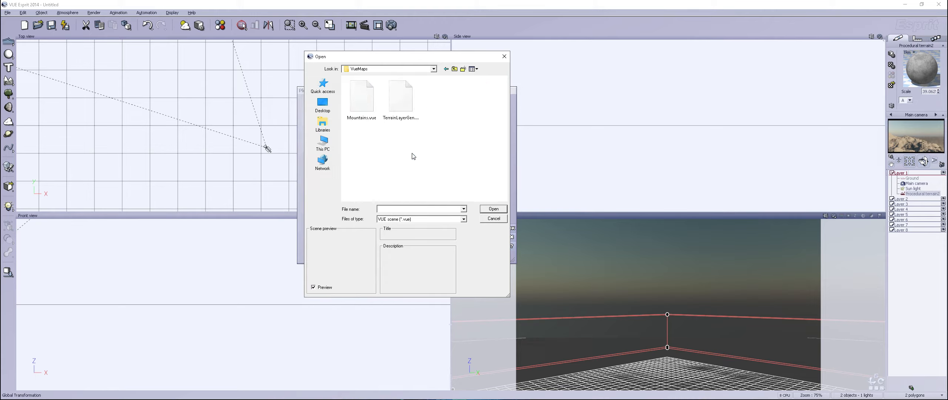
Open the scene TerrainLayerGen.vue without saving the changes to the current scene.
click(403, 103)
click(345, 105)
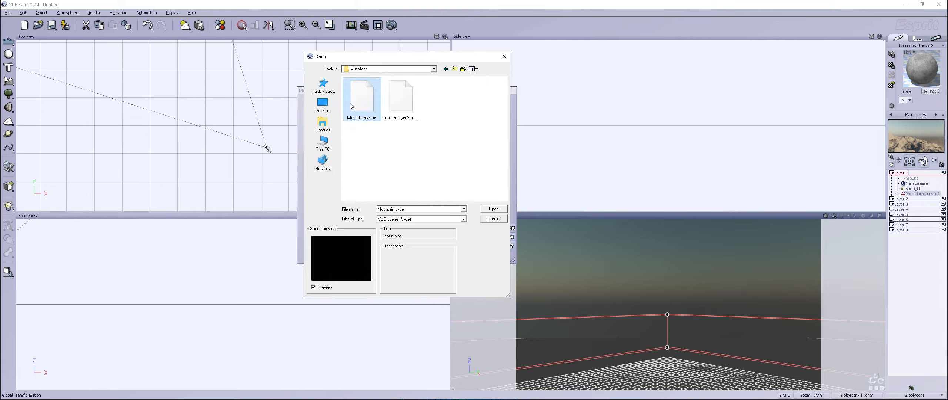
click(405, 111)
click(494, 209)
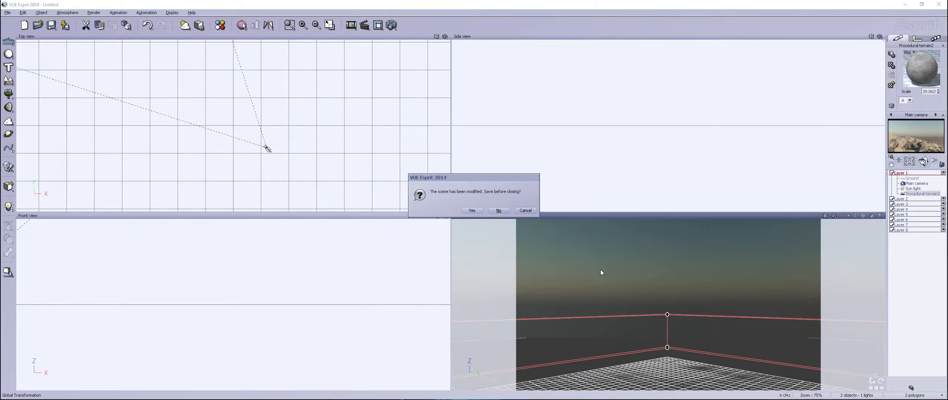
click(496, 210)
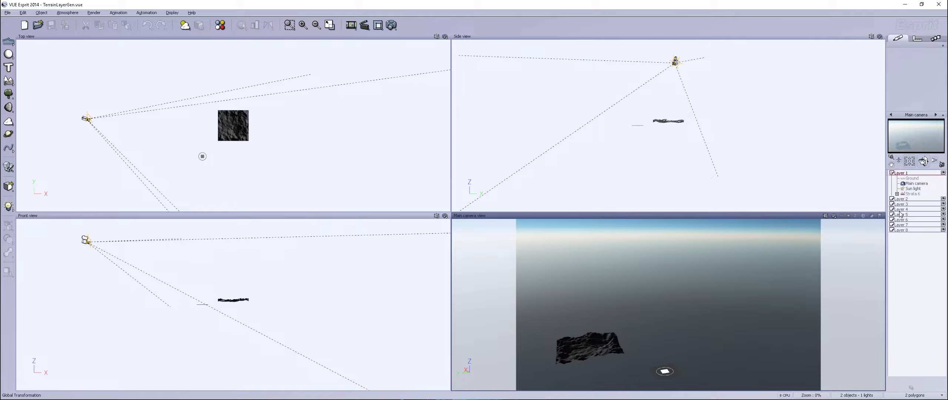
Open the Strata 6 terrain for editing, inspect its shape, and open its altitude production function.
click(911, 194)
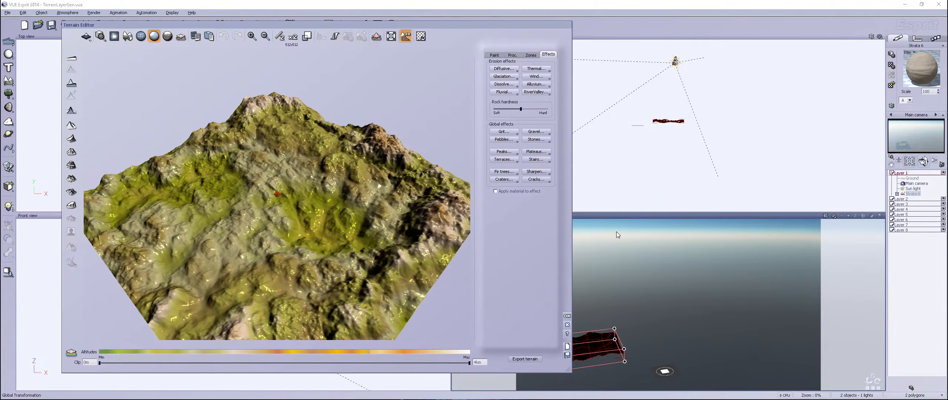
mouse_move(342, 226)
right_down()
mouse_move(352, 202)
mouse_move(255, 212)
mouse_move(169, 204)
mouse_move(125, 222)
mouse_move(47, 196)
mouse_move(33, 214)
mouse_move(33, 205)
right_up()
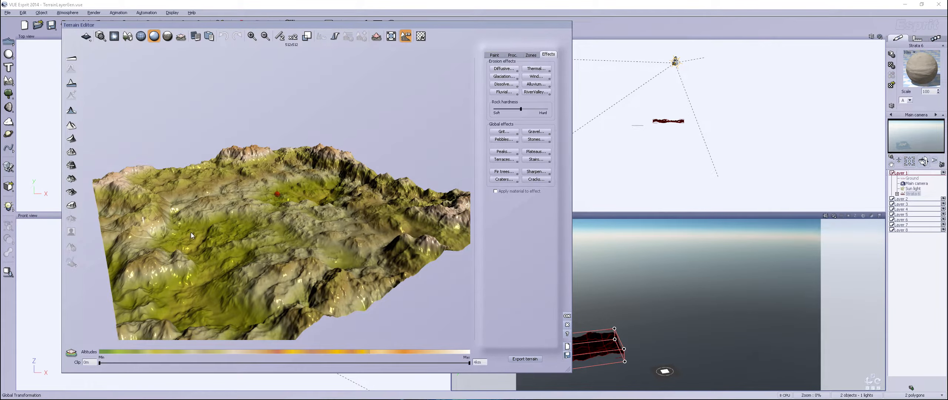
click(512, 55)
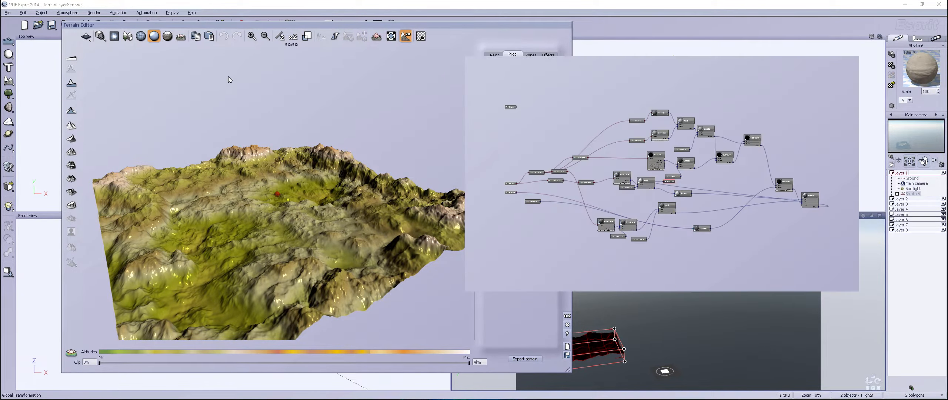
click(729, 180)
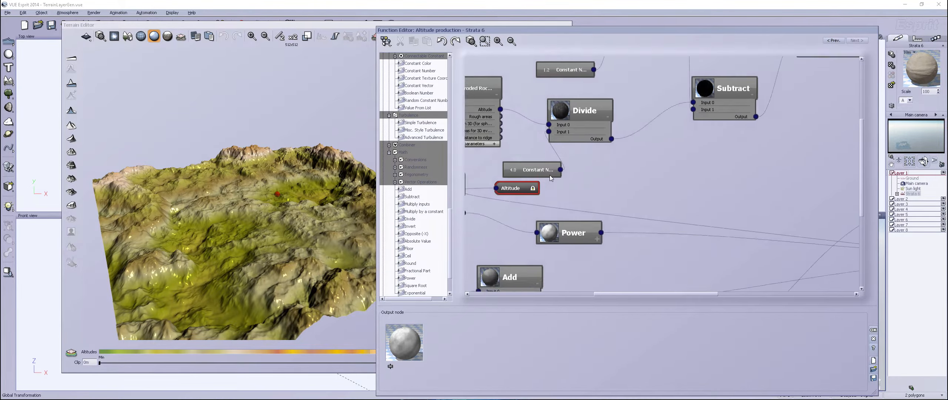
Examine the altitude function's node graph, including the settings of the Terrain Fractal feeding the Add and Power nodes.
scroll(654, 169, down, 3)
middle_drag(624, 163, 755, 155)
scroll(677, 147, up, 3)
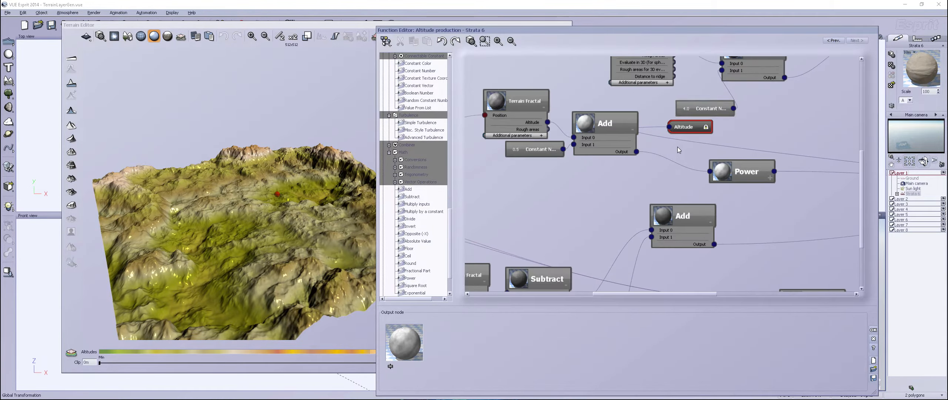
middle_drag(623, 194, 698, 292)
click(605, 197)
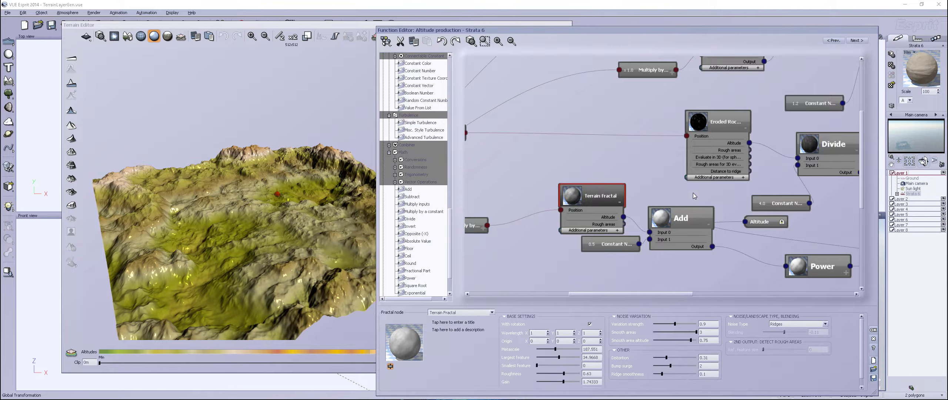
middle_drag(800, 252, 687, 388)
middle_drag(629, 256, 640, 29)
scroll(660, 159, down, 4)
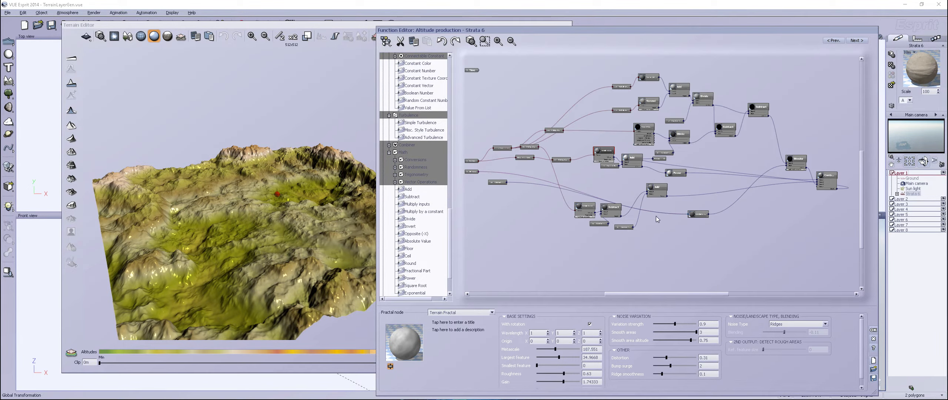
scroll(657, 217, up, 3)
middle_drag(753, 186, 608, 296)
Set the largest feature of the Eroded Rocky Mountains node to about 7.69.
click(669, 157)
middle_drag(481, 165, 582, 173)
click(580, 172)
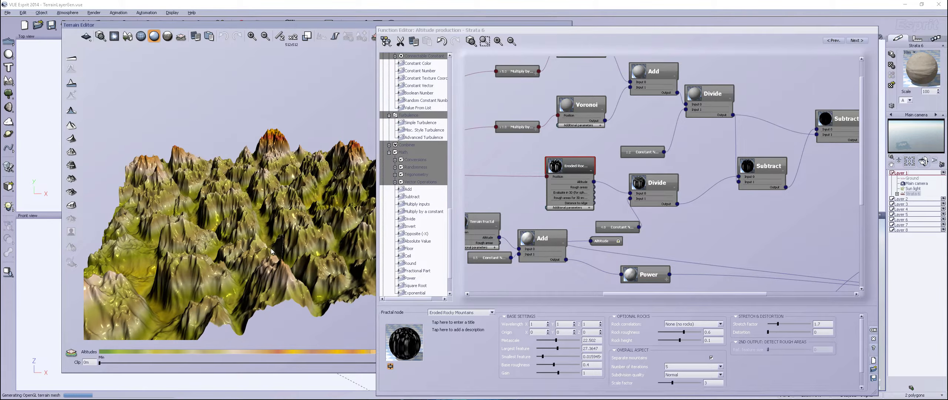
drag(557, 348, 554, 349)
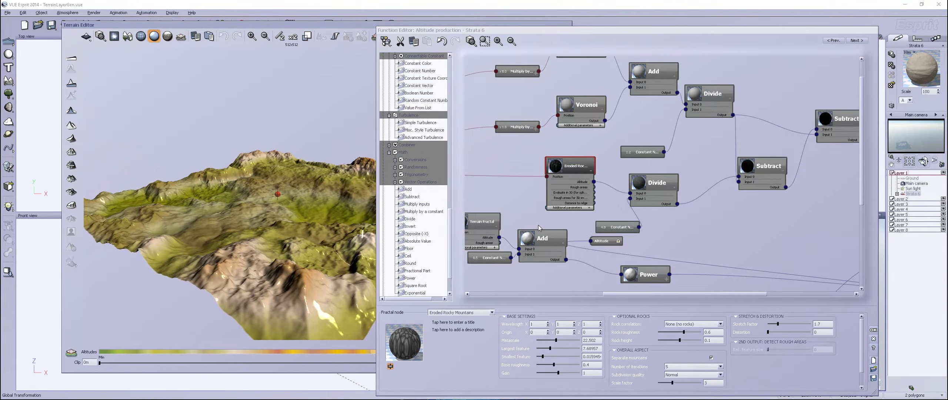
Set the upper Terrain Fractal's largest feature to about 37.17 and smallest feature to about 0.029, check the terrain preview, and accept the function.
drag(722, 240, 791, 117)
click(532, 109)
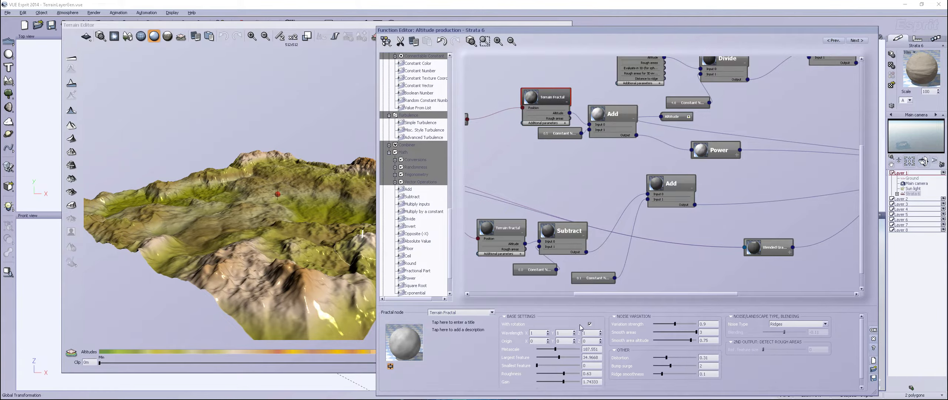
drag(549, 354, 543, 354)
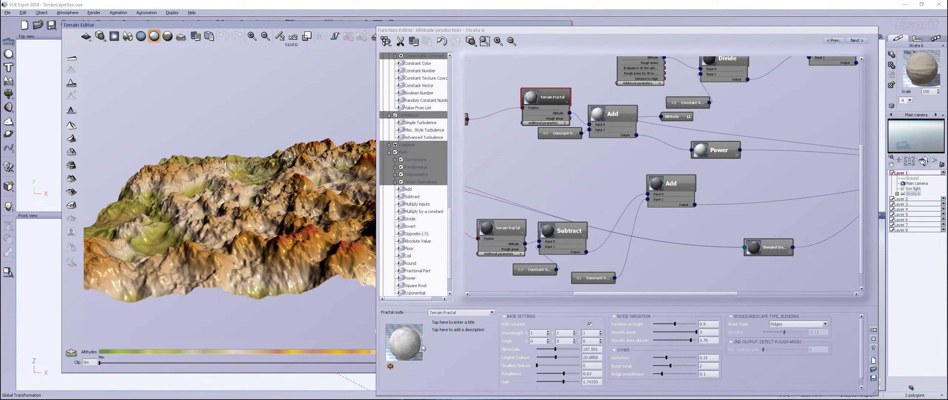
drag(556, 358, 562, 357)
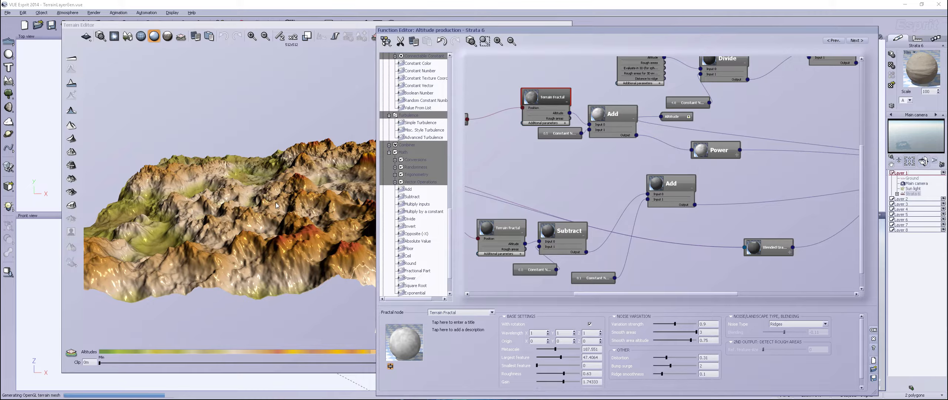
right_drag(276, 202, 282, 210)
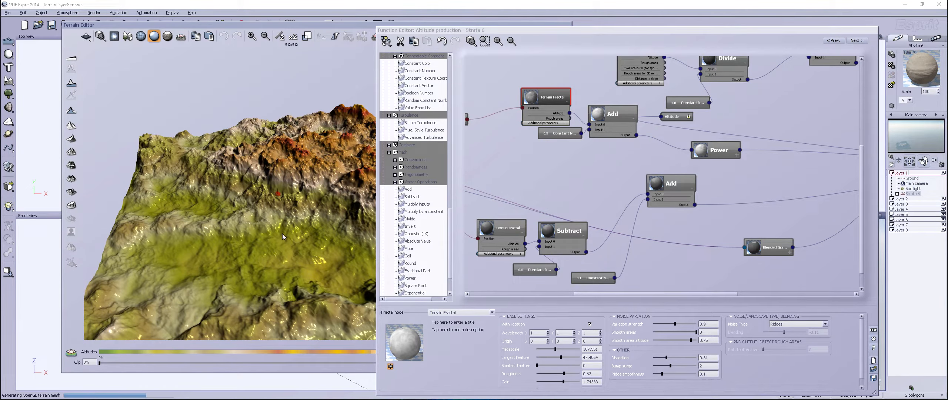
right_drag(275, 213, 243, 219)
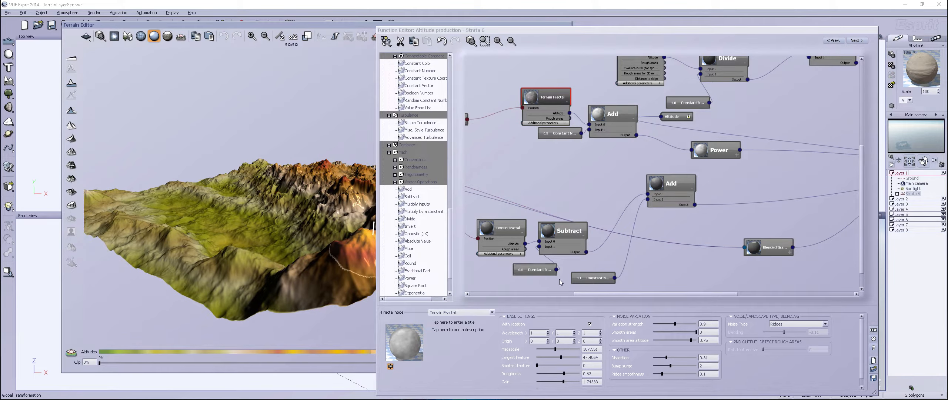
drag(538, 365, 545, 365)
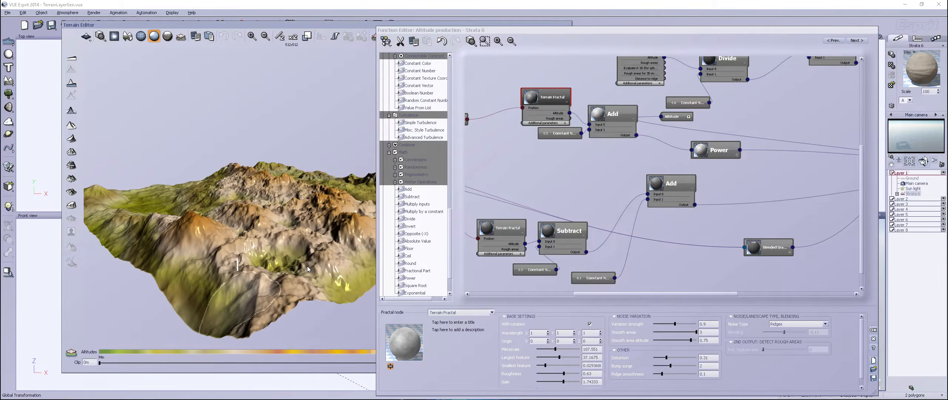
right_drag(306, 265, 83, 266)
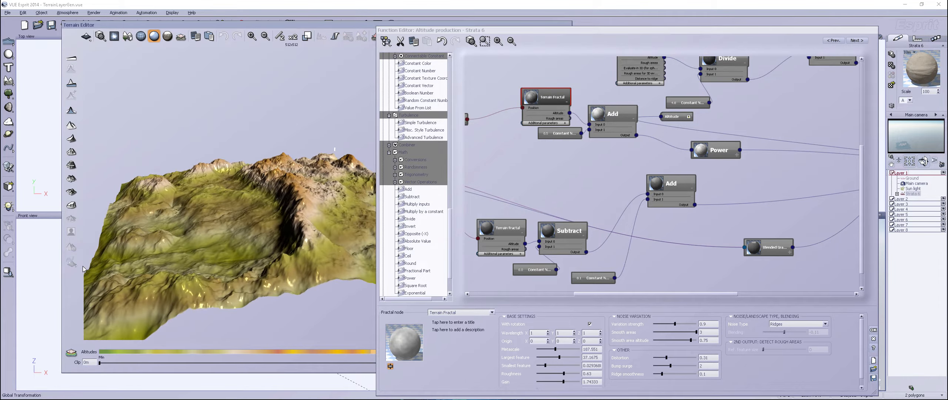
click(874, 330)
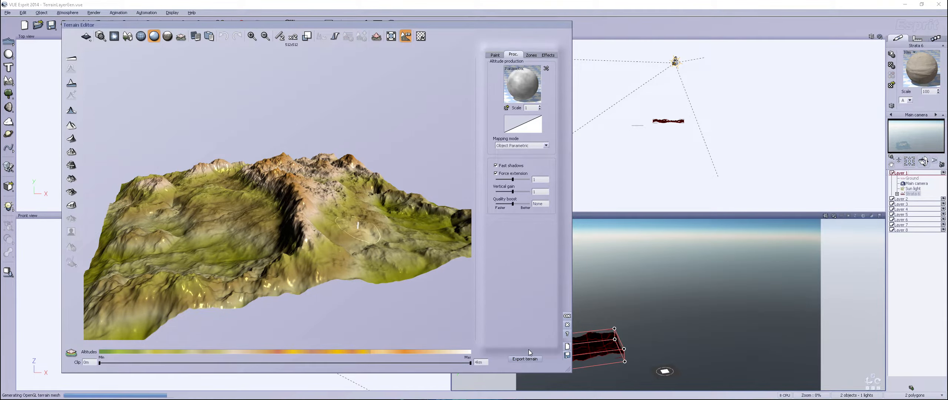
Start exporting the terrain and browse to the F: drive's _Library/_Terrain folder for the export file.
click(527, 357)
click(632, 102)
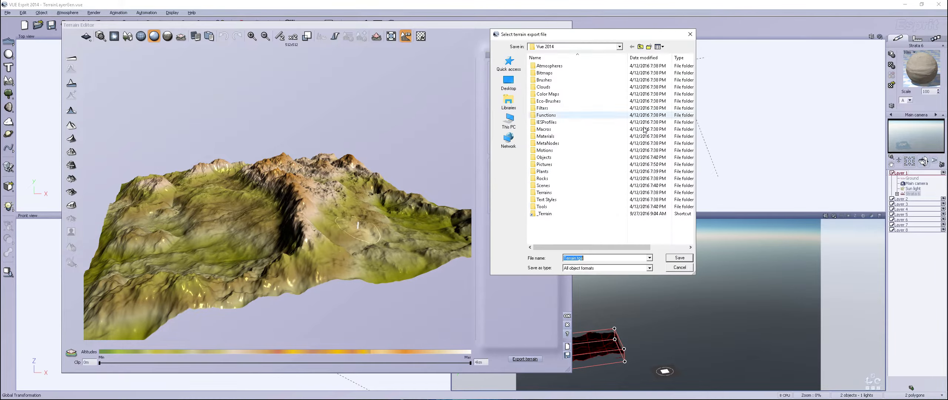
click(567, 45)
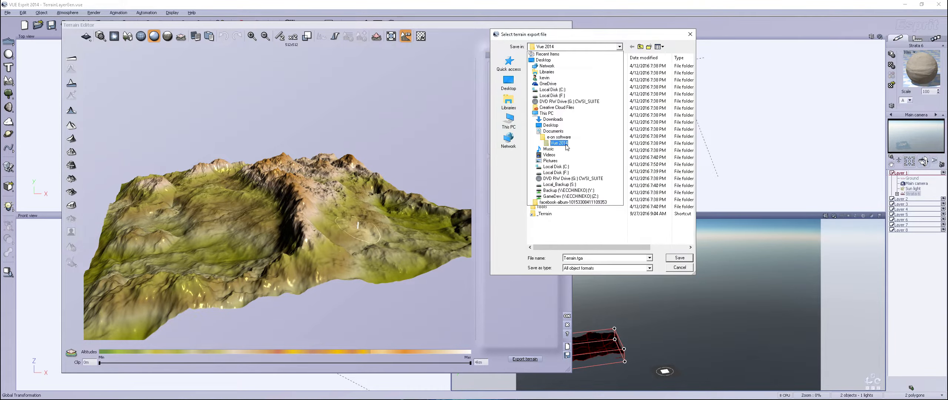
click(558, 169)
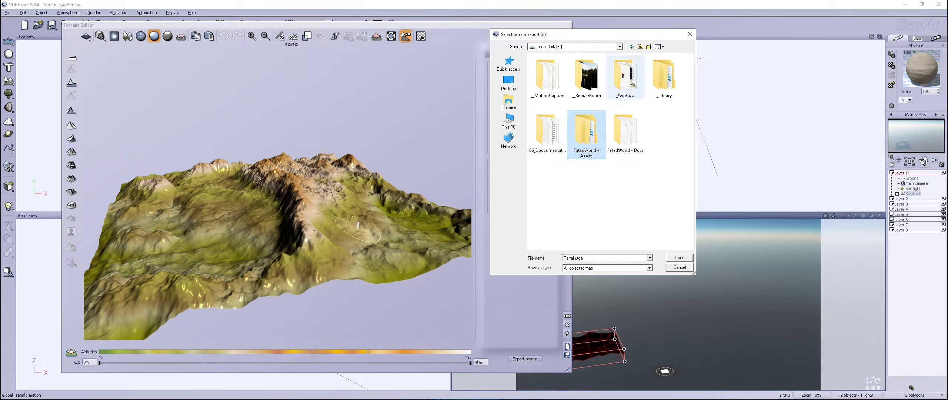
double_click(664, 77)
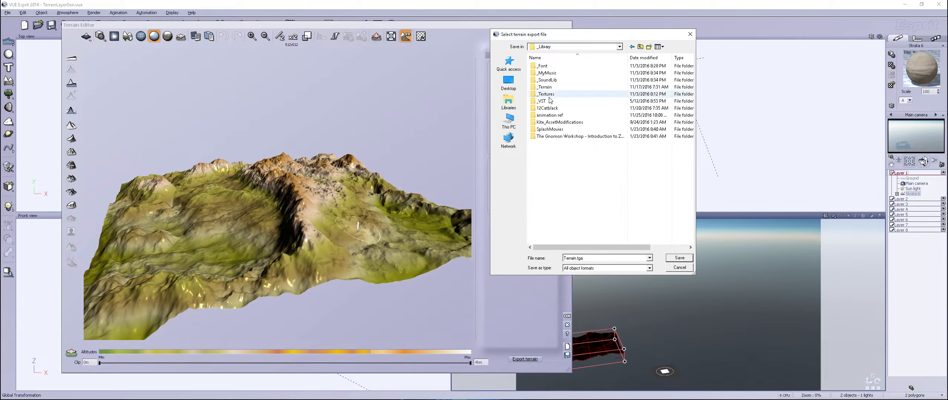
double_click(571, 94)
key(BackSpace)
double_click(546, 86)
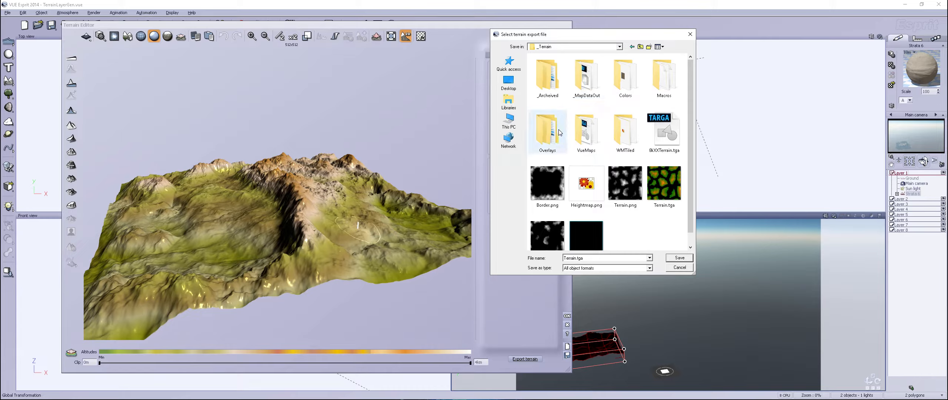
Create a new folder named VueExports inside the _Terrain folder.
right_click(637, 243)
mouse_move(600, 321)
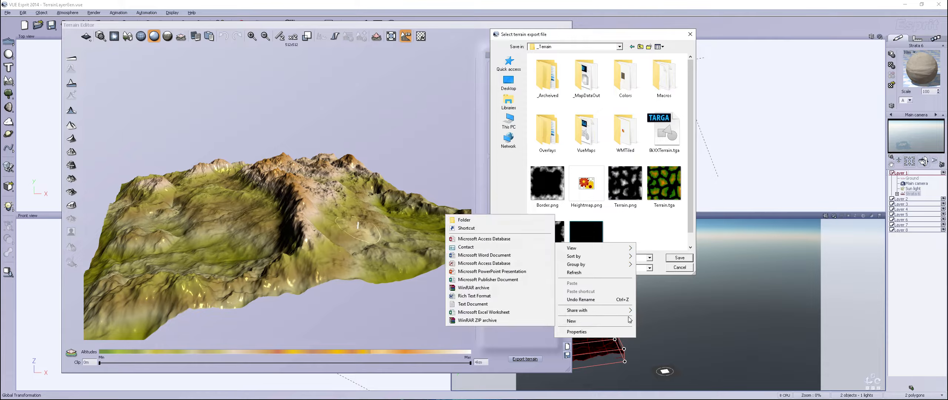
click(491, 220)
text(Vu)
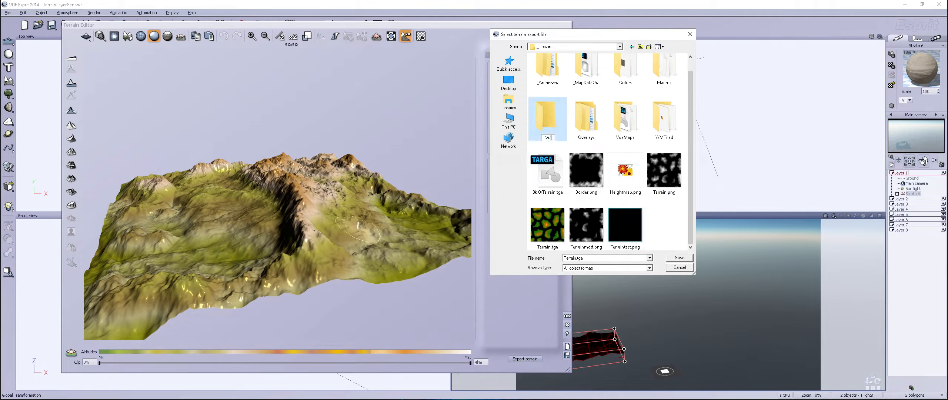
text(eExports)
key(Return)
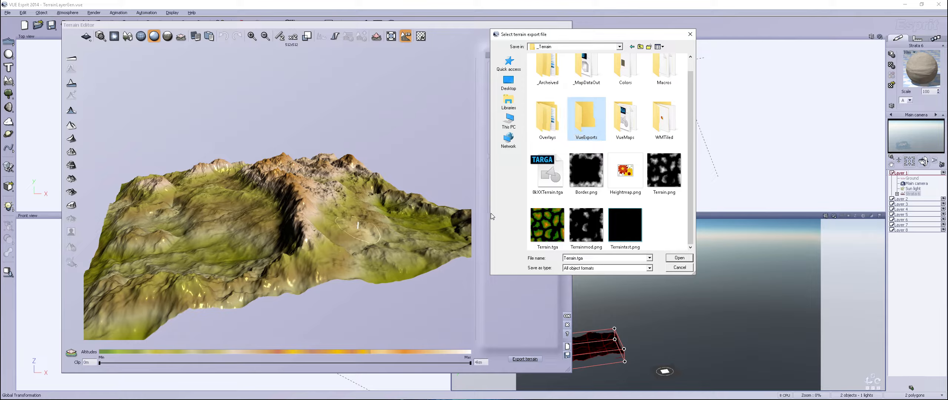
Name the export file TitleScreen inside the VueExports folder and export the terrain with the default export options.
double_click(600, 111)
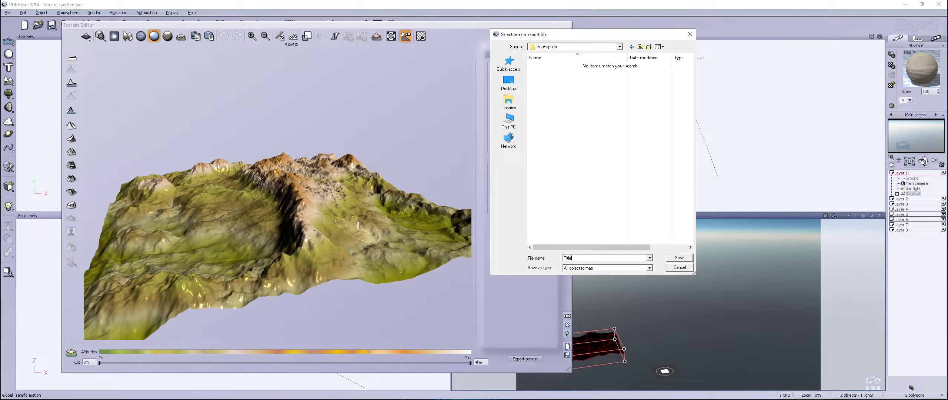
key(Return)
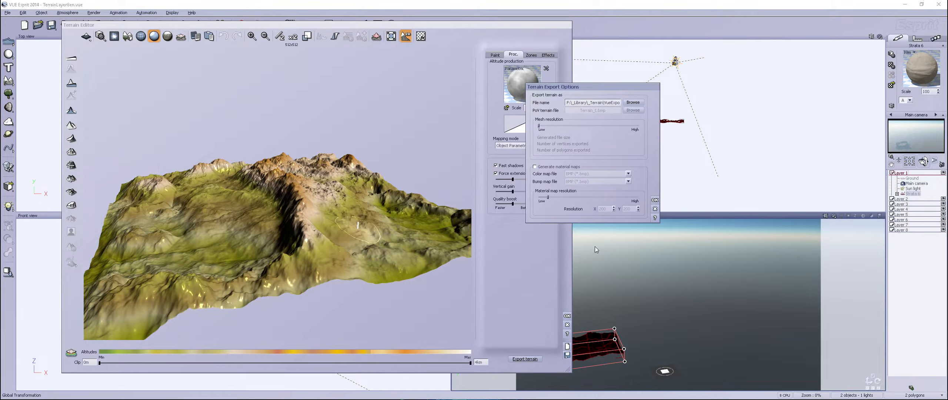
click(654, 200)
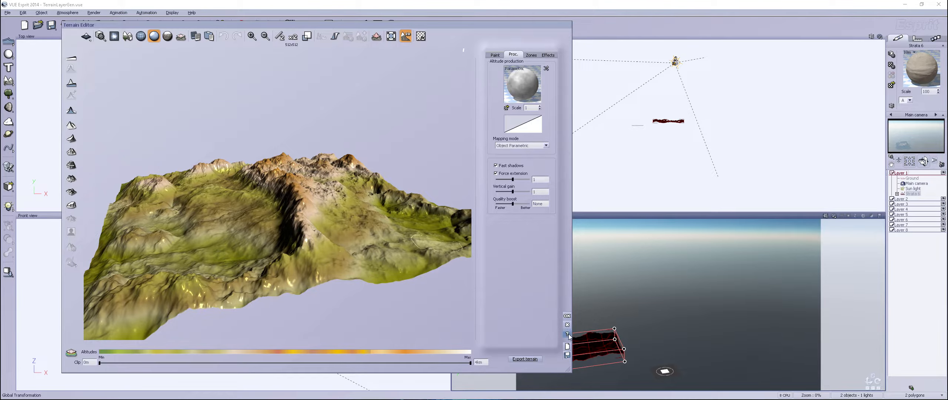
Accept the terrain edits and quit VUE Esprit without saving the scene.
click(567, 315)
click(938, 4)
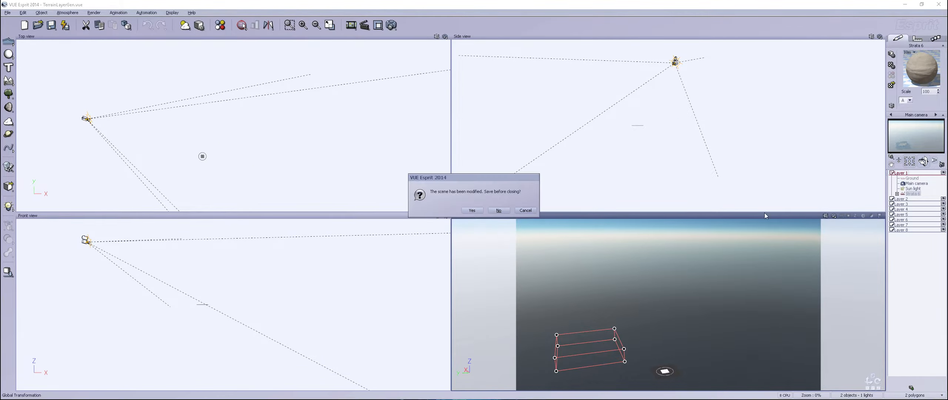
click(502, 208)
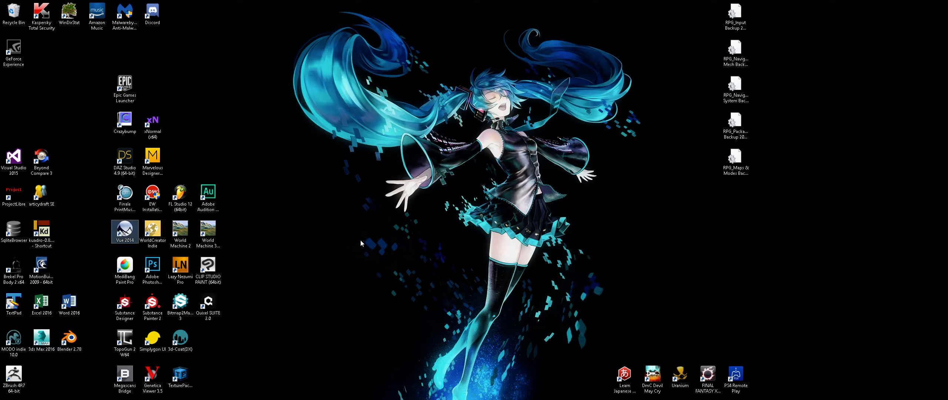
Launch World Machine 3 Professional and open the project Vue11_To_WM3.tmd from the _Terrain folder.
click(214, 235)
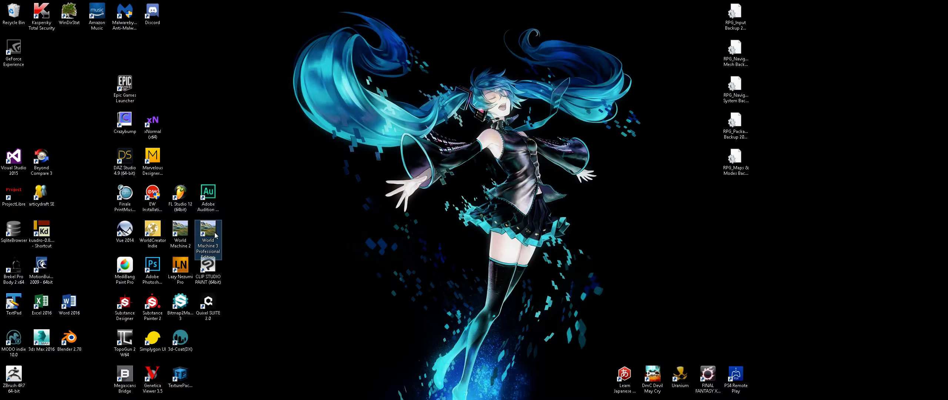
double_click(214, 235)
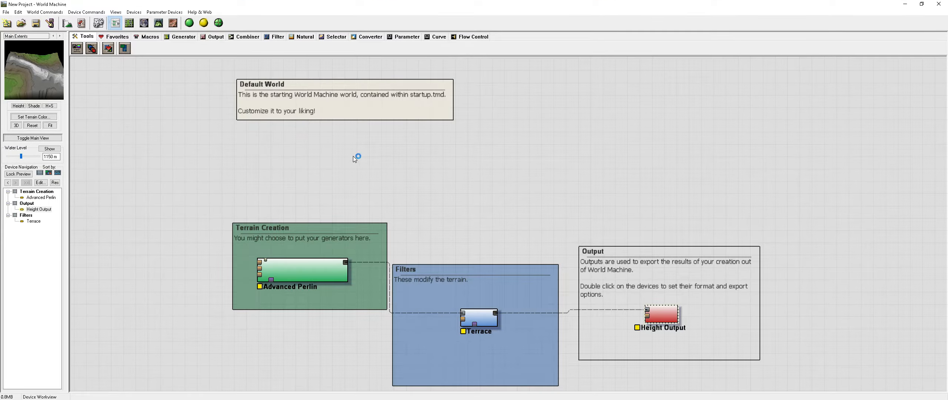
click(21, 23)
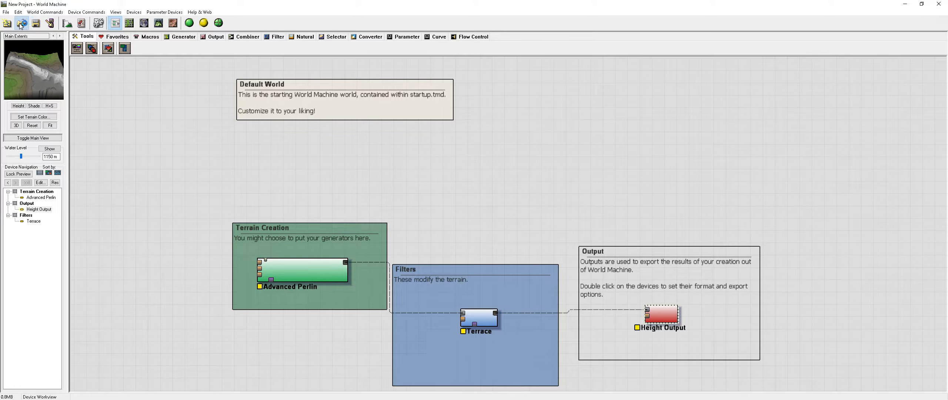
click(280, 114)
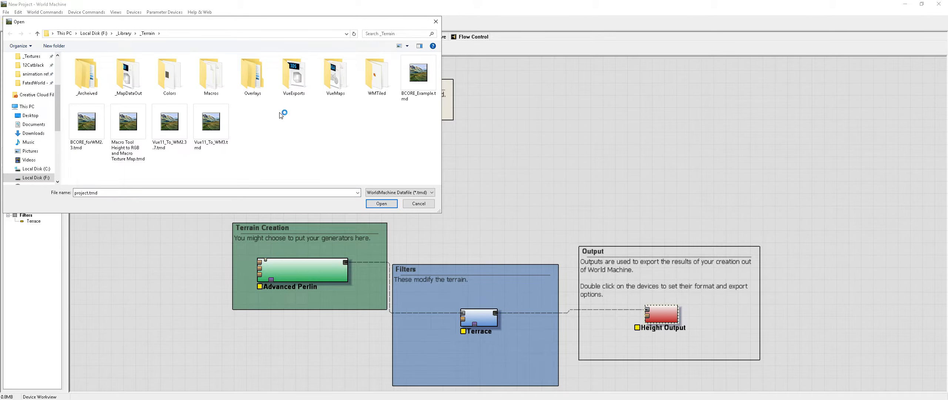
click(425, 202)
click(21, 23)
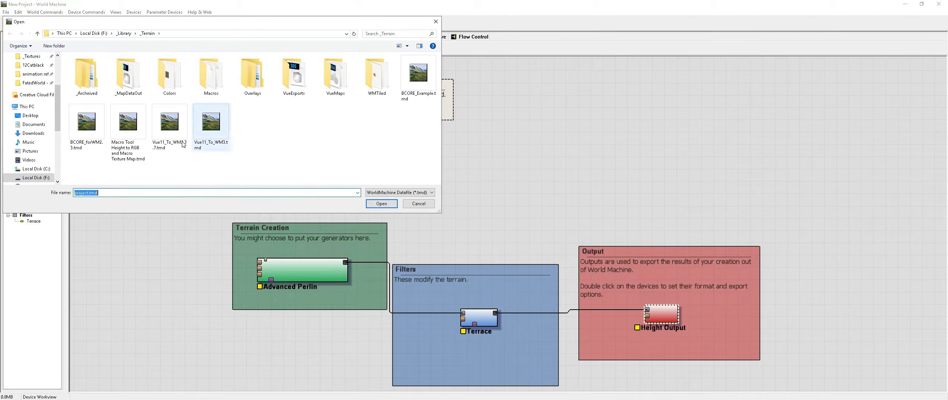
click(239, 167)
click(220, 126)
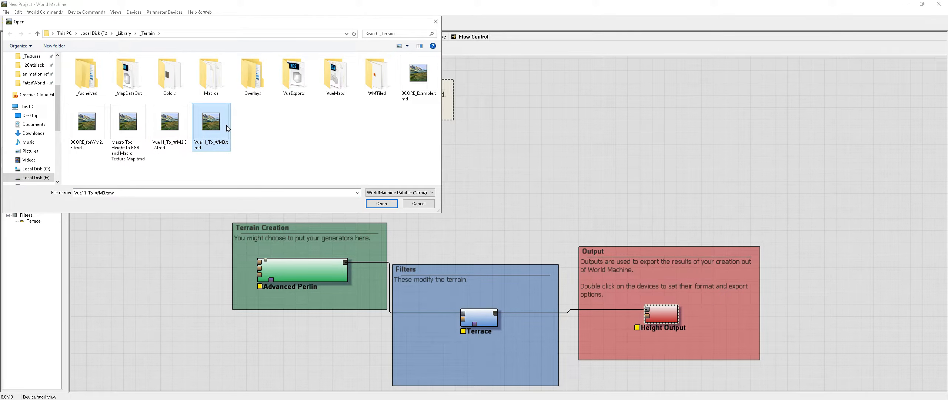
double_click(227, 127)
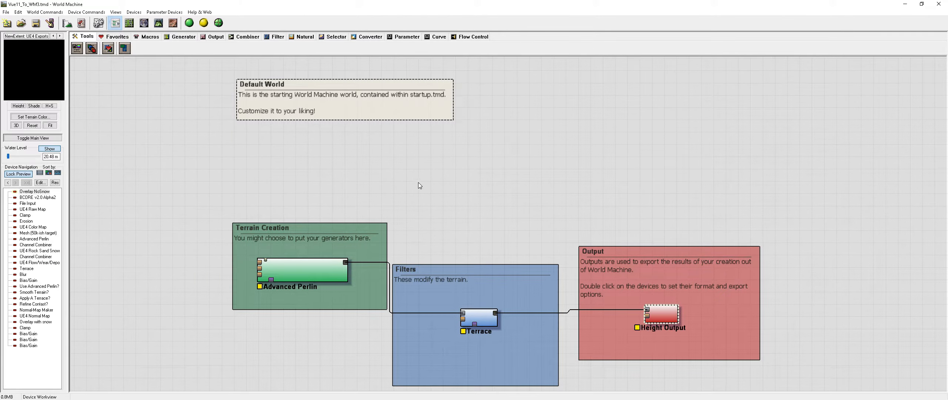
Browse from the File Input device to the VueExports folder and check which terrain file formats can be loaded.
double_click(157, 302)
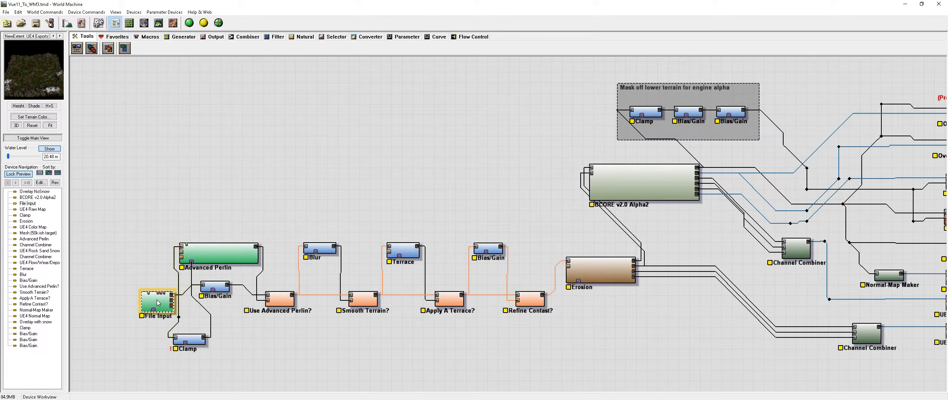
click(406, 156)
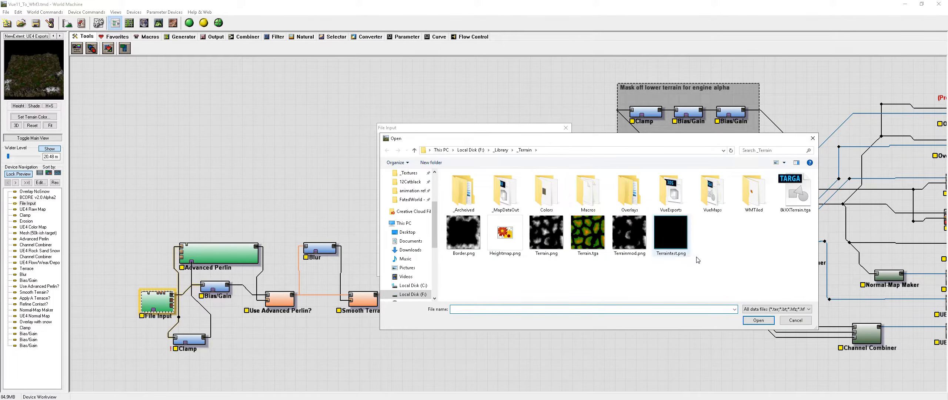
double_click(667, 199)
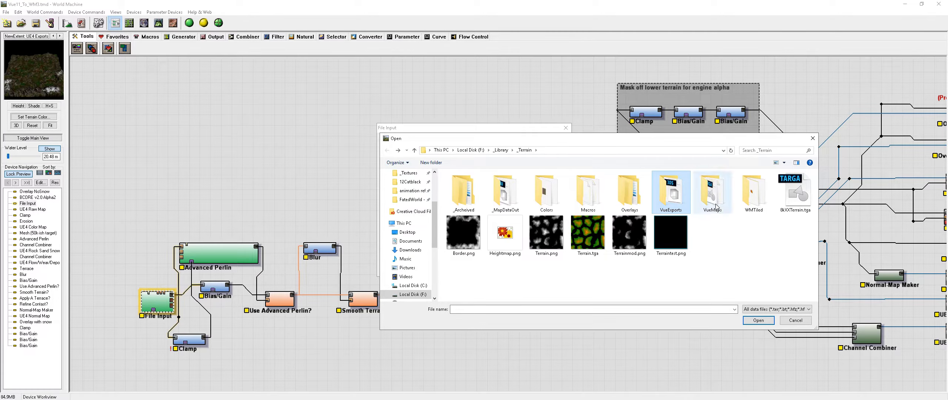
click(770, 310)
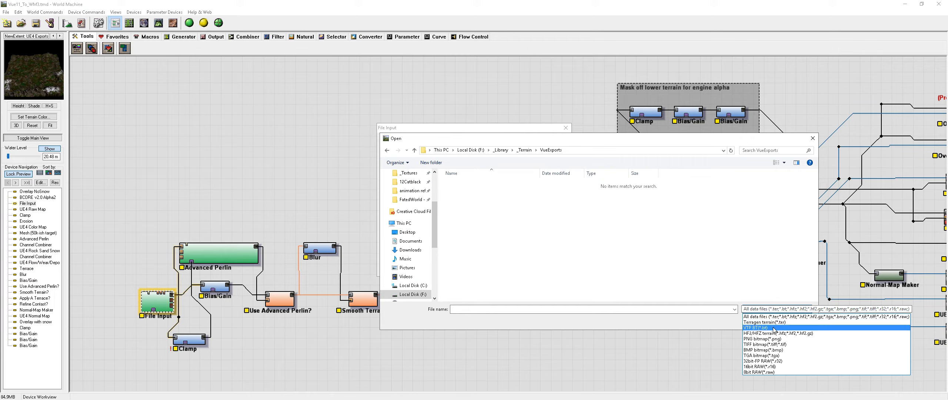
click(756, 314)
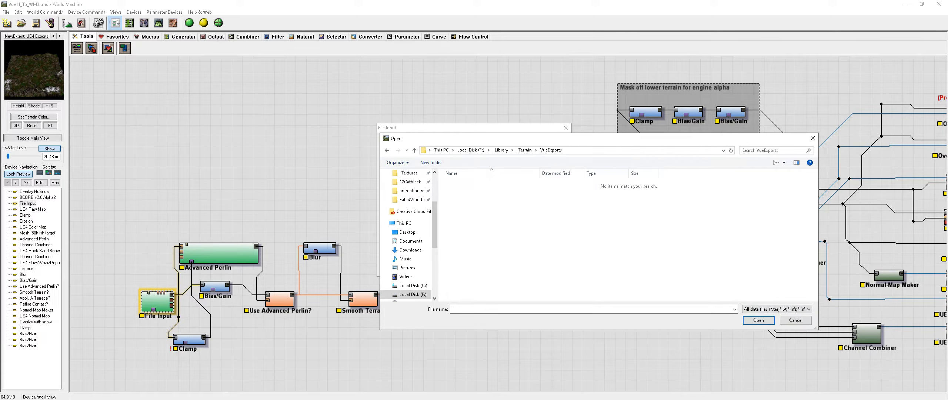
Look through the _Terrain folder and its WMTiled subfolder for terrain files.
click(518, 150)
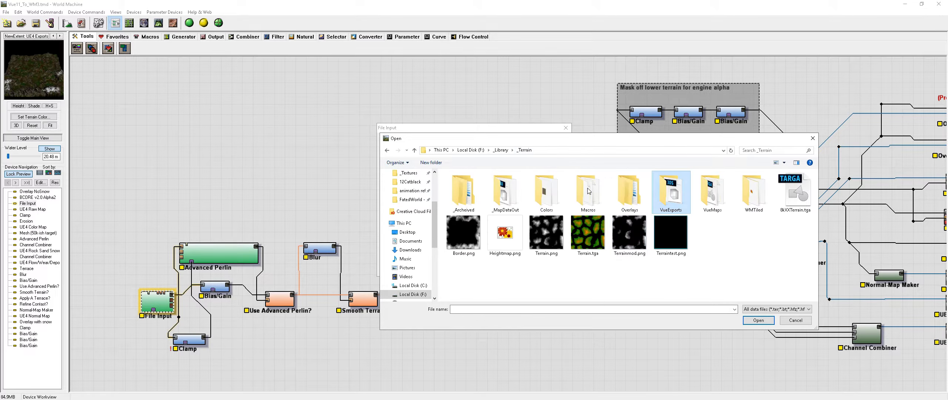
click(515, 269)
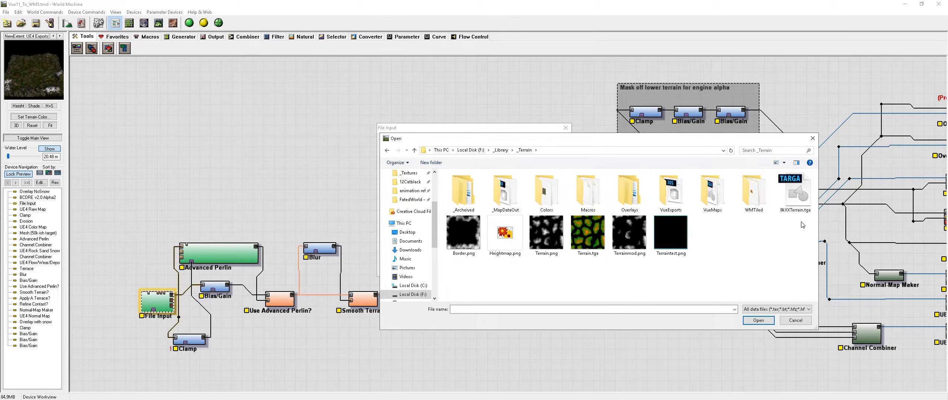
click(757, 195)
double_click(757, 195)
key(alt+Left)
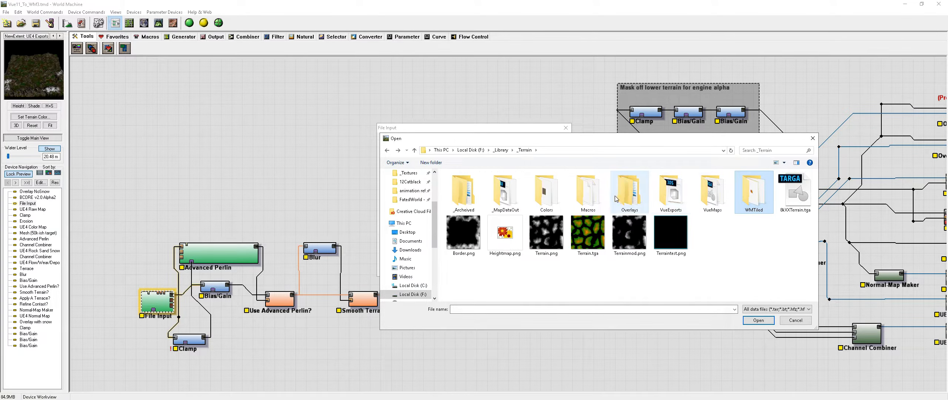
Open the VueExports folder in File Explorer to check the exported TitleScreen file, and close the window.
right_click(664, 200)
click(555, 153)
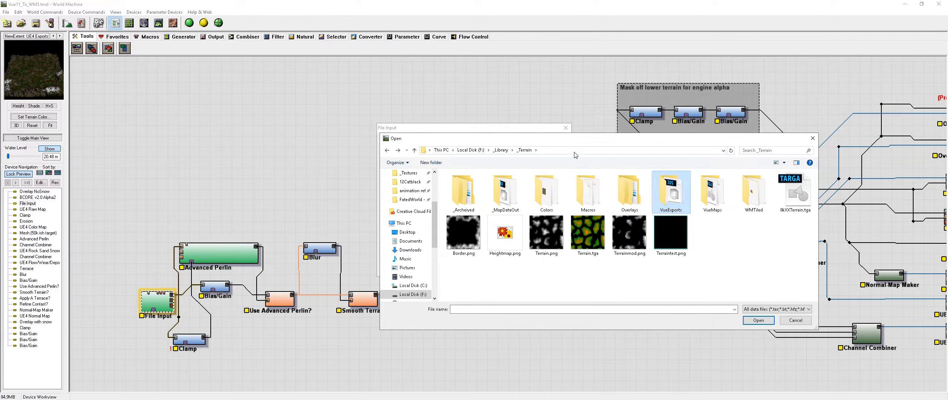
click(87, 93)
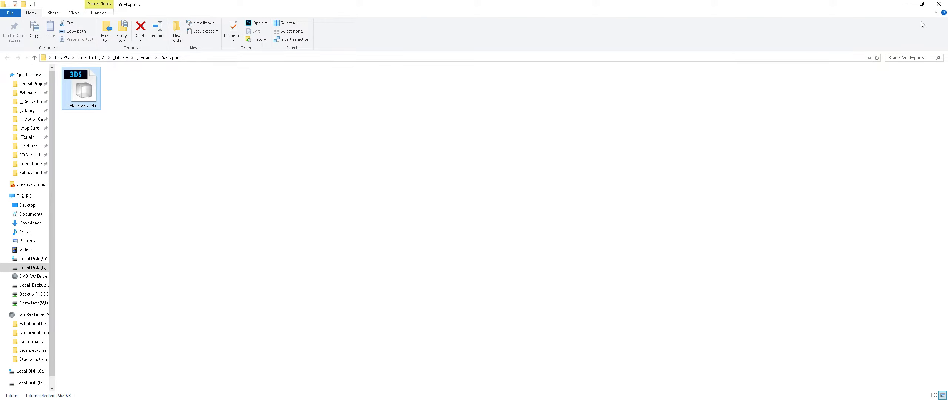
click(939, 3)
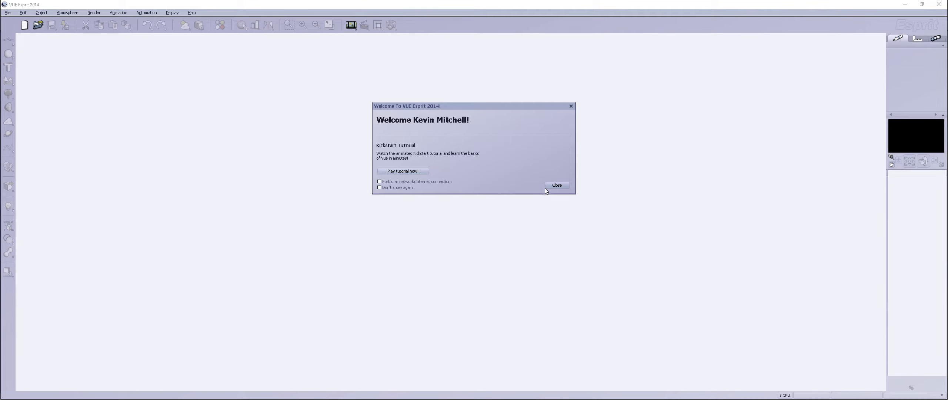
Dismiss the VUE Esprit welcome window and reopen the TerrainLayerGen.vue scene from the recent file paths.
click(546, 186)
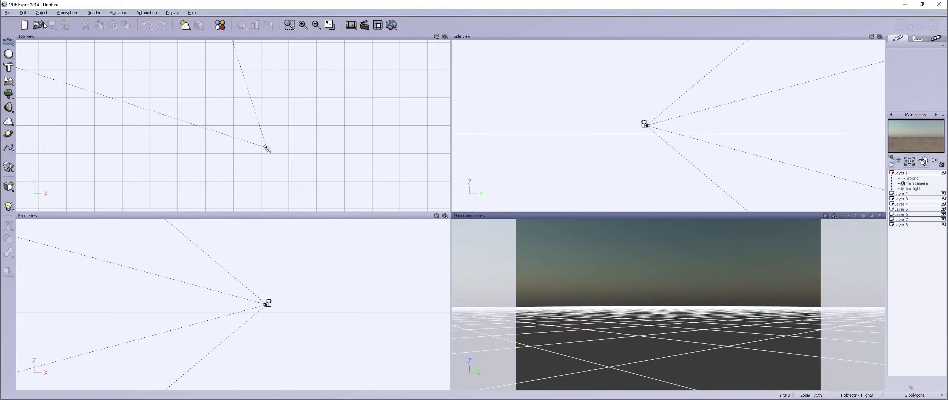
click(362, 255)
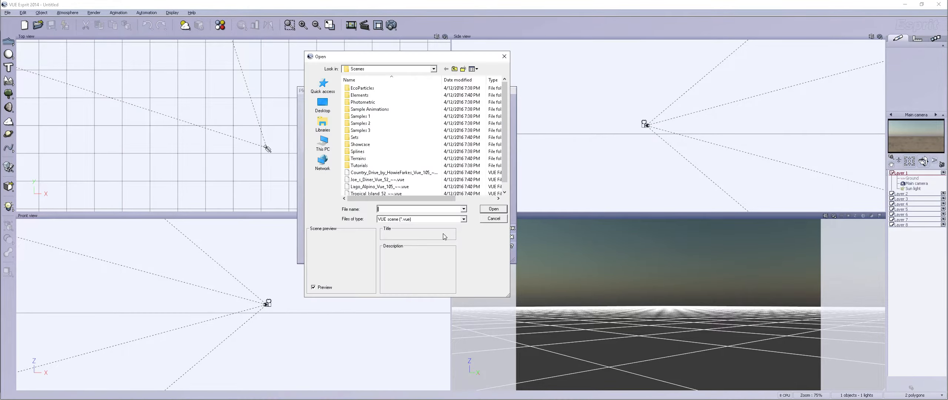
scroll(368, 109, down, 1)
scroll(369, 109, up, 1)
click(393, 68)
click(393, 69)
click(463, 209)
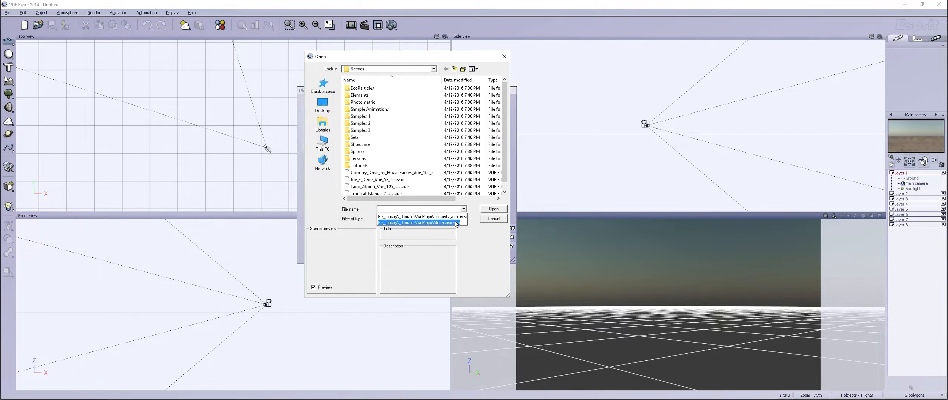
click(459, 216)
click(492, 209)
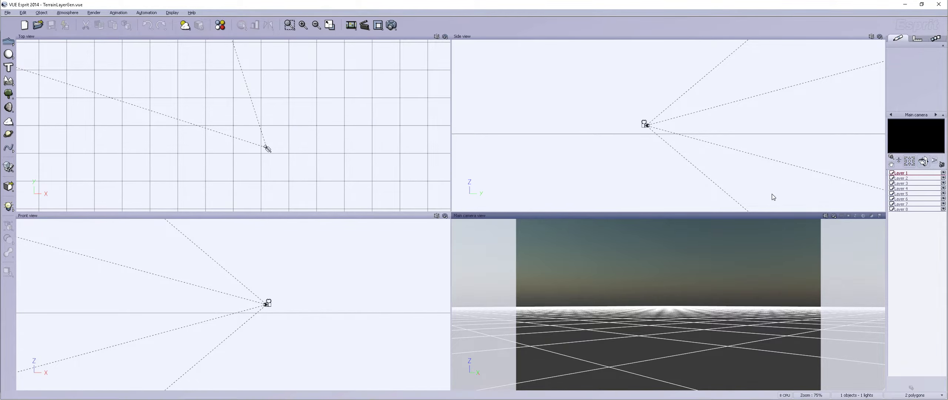
Open the Strata 6 terrain in the Terrain Editor and bring up its altitude production function for editing.
click(912, 194)
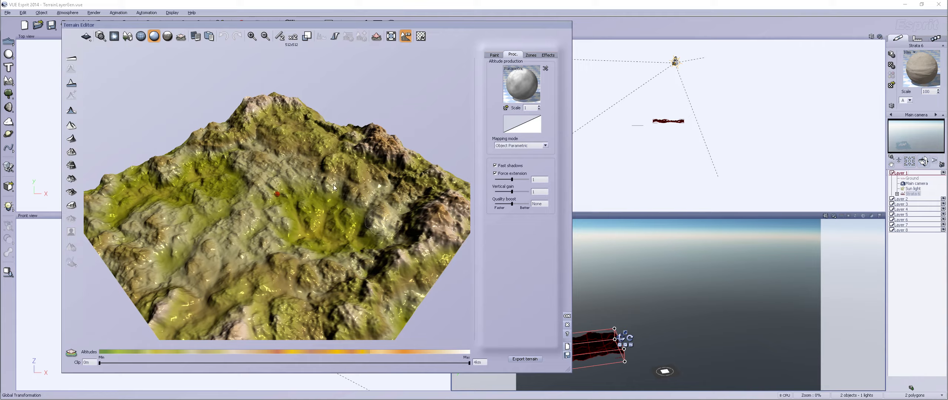
mouse_move(328, 234)
right_down()
mouse_move(289, 213)
mouse_move(407, 227)
right_up()
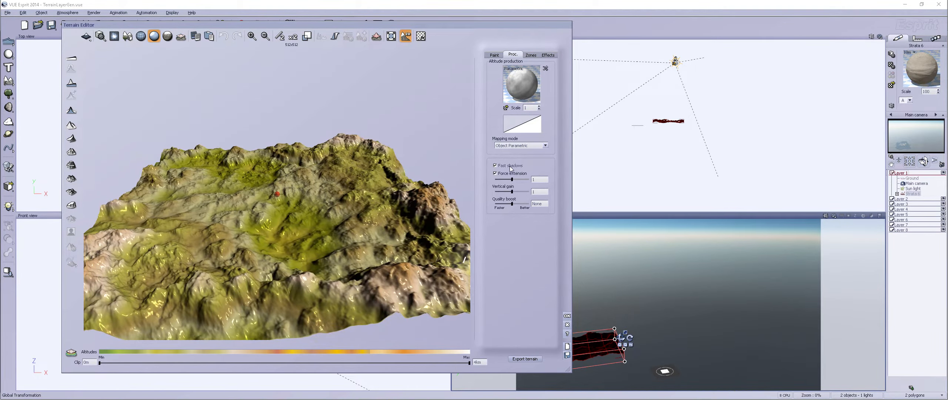
right_click(522, 71)
click(535, 77)
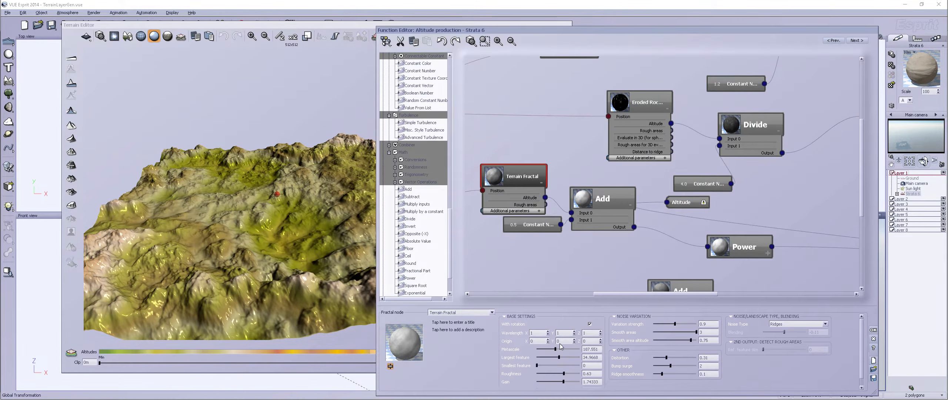
Set the Terrain Fractal's largest feature to about 25.7 and smallest feature to about 0.013, checking the terrain preview from several angles.
drag(556, 358, 544, 366)
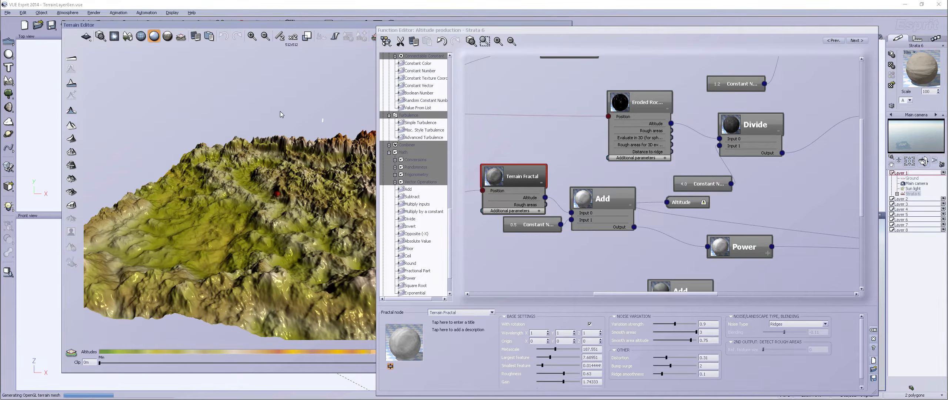
drag(261, 117, 315, 113)
drag(543, 365, 553, 358)
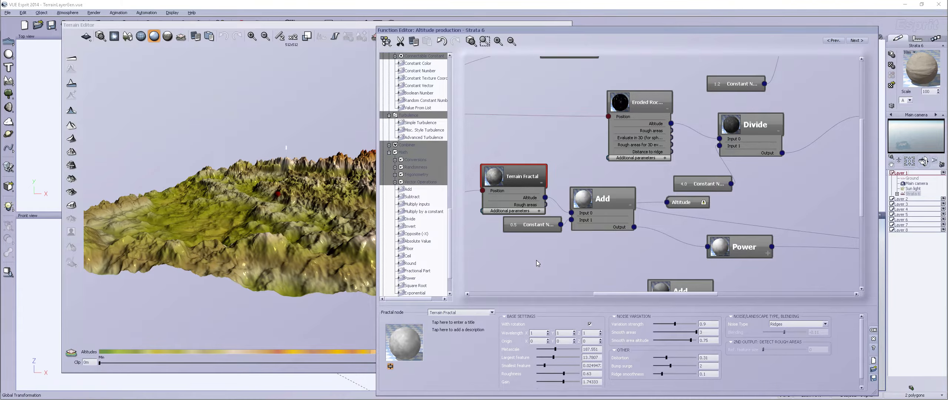
right_drag(275, 186, 143, 196)
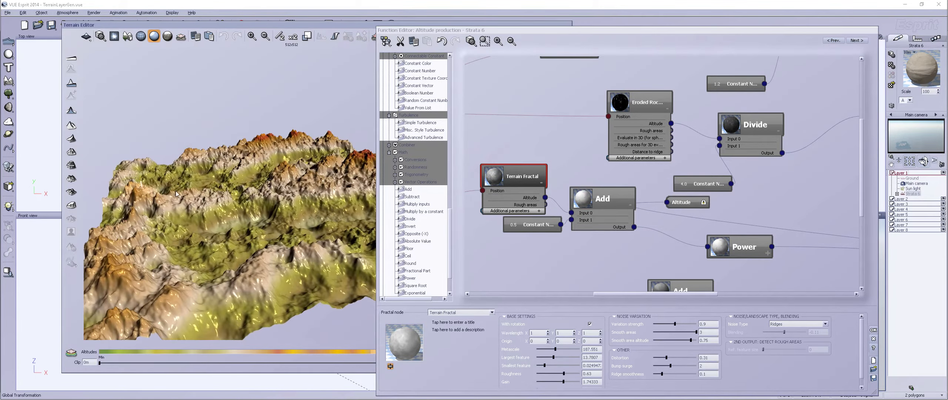
click(544, 365)
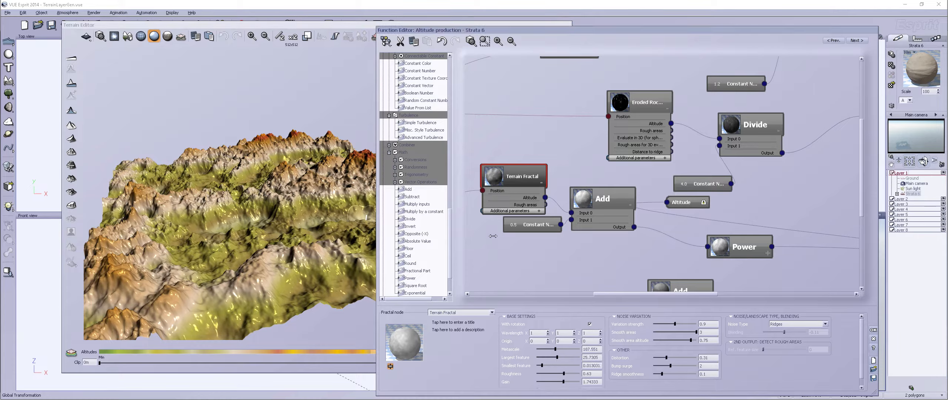
right_drag(474, 144, 635, 95)
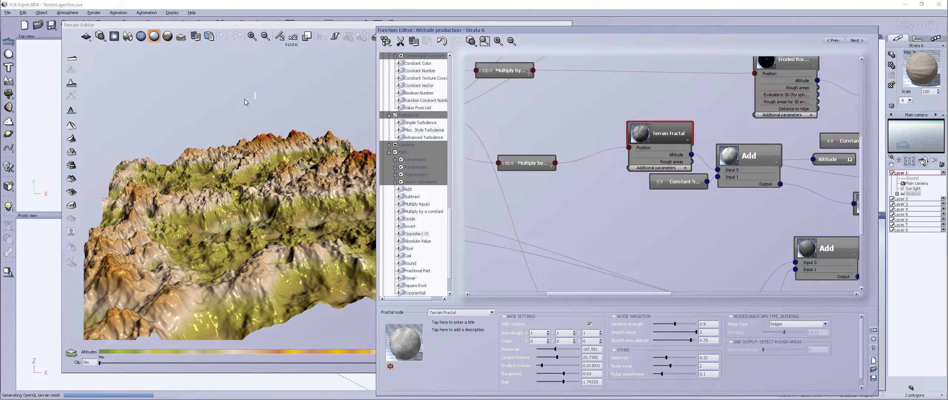
Set the multiply-by-constant node feeding the Terrain Fractal to 50, check the preview, and accept the altitude function.
drag(244, 99, 162, 95)
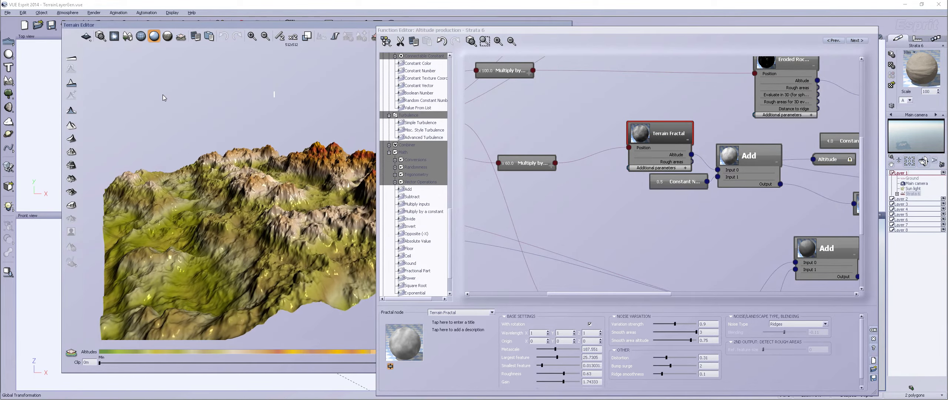
click(527, 165)
double_click(569, 318)
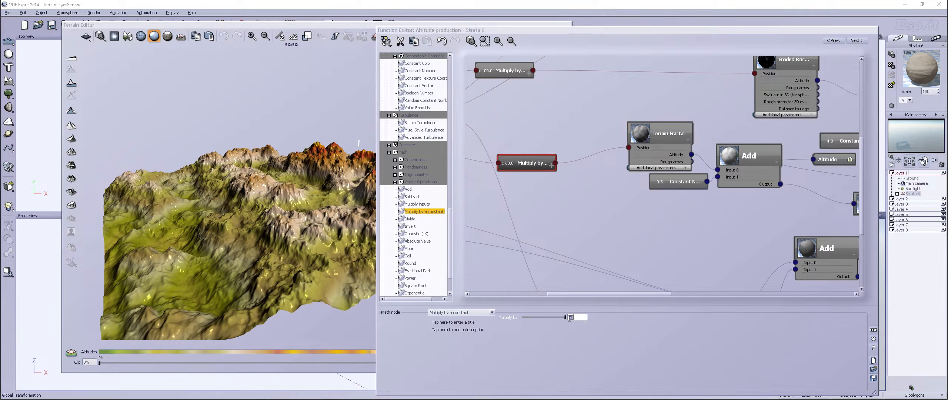
text(50)
key(Return)
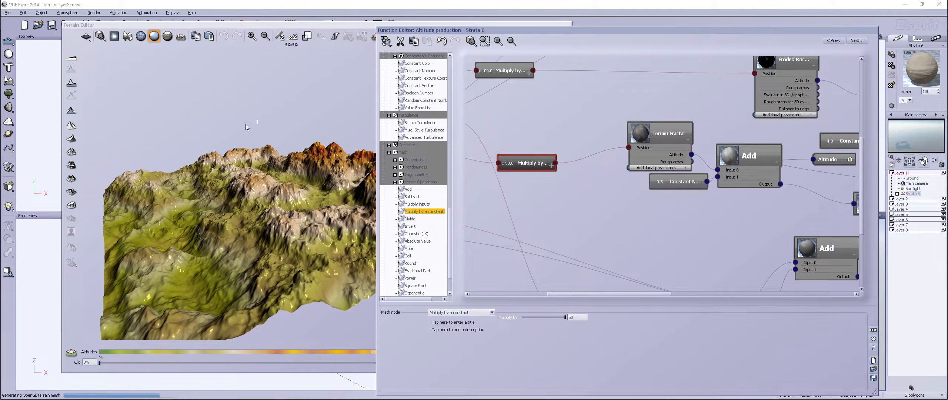
drag(246, 124, 38, 134)
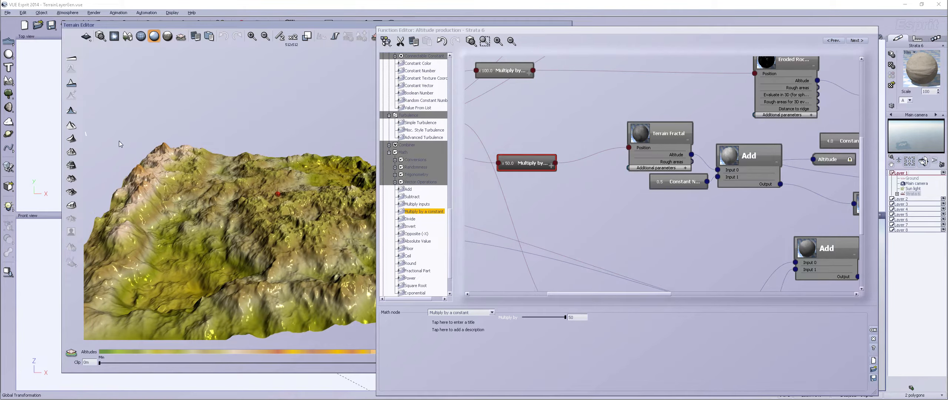
click(874, 330)
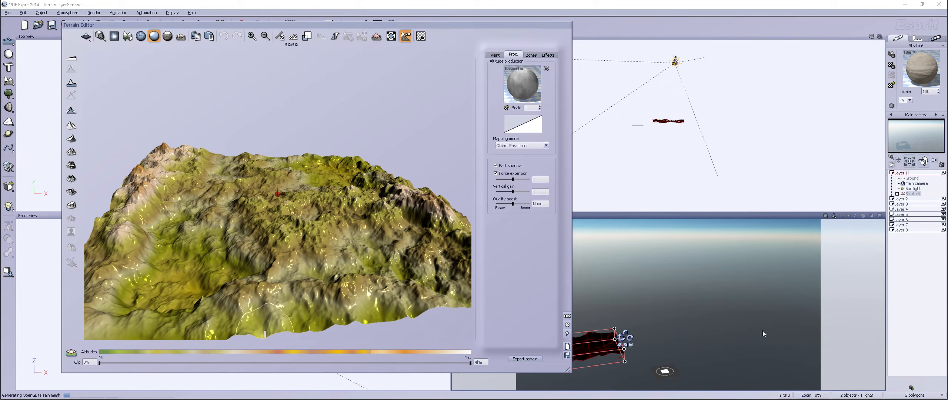
Close the terrain export options without exporting and double the terrain resolution to 1024x1024, inspecting the result from another angle.
click(532, 358)
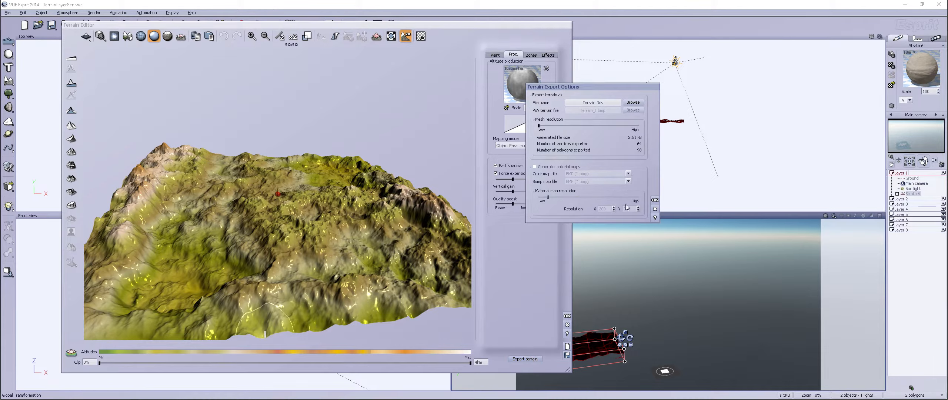
click(654, 210)
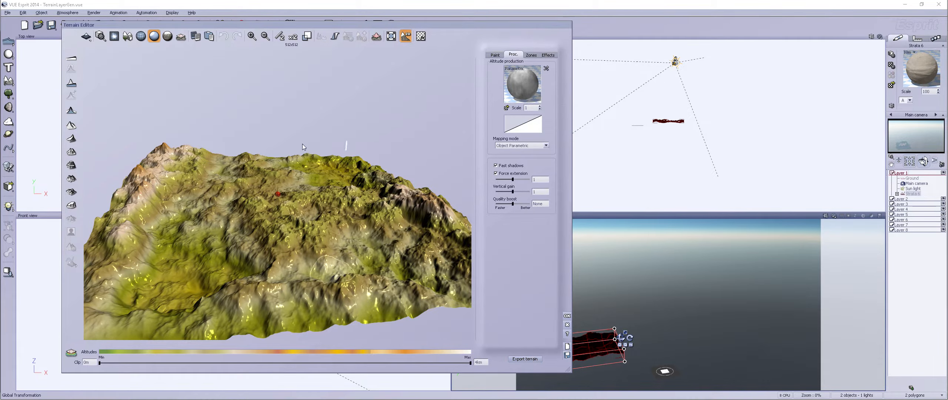
click(293, 38)
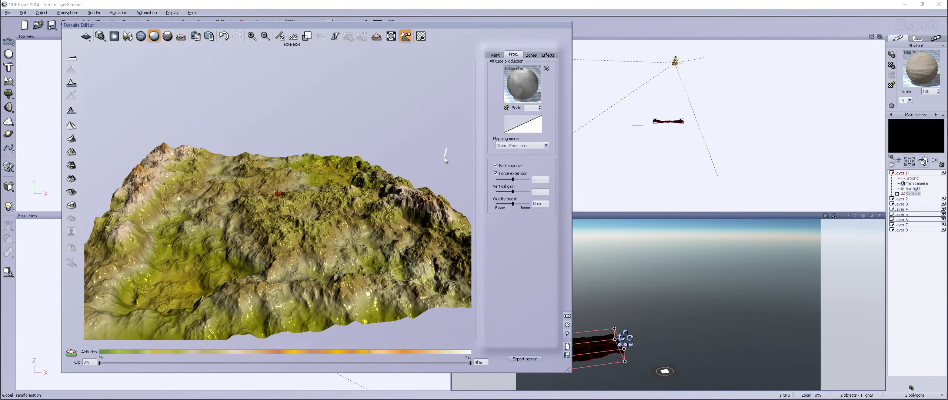
right_drag(443, 144, 308, 140)
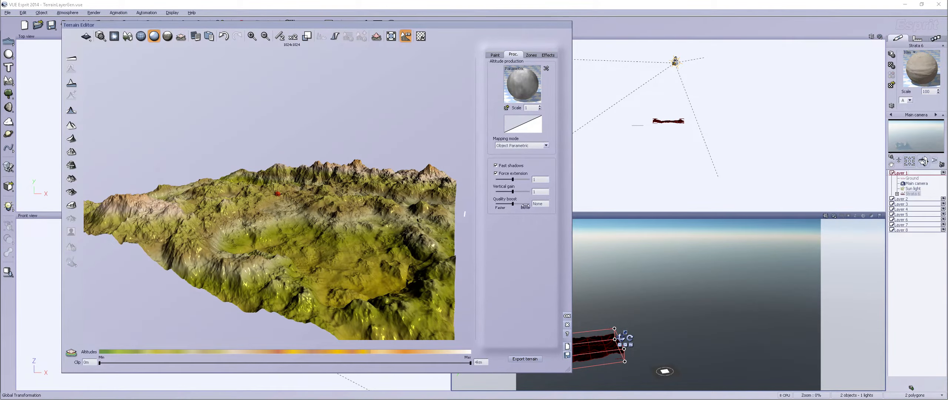
Start a terrain export and browse to the _Library\_Terrain\VueExports folder on the F: drive as its destination.
click(524, 359)
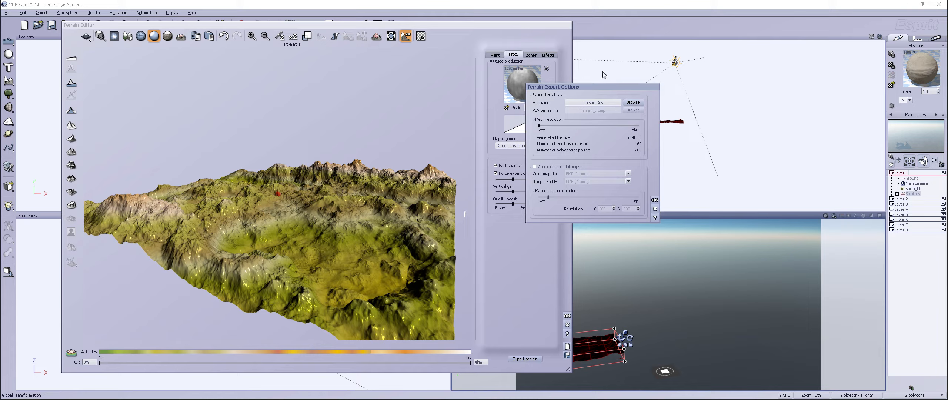
click(627, 102)
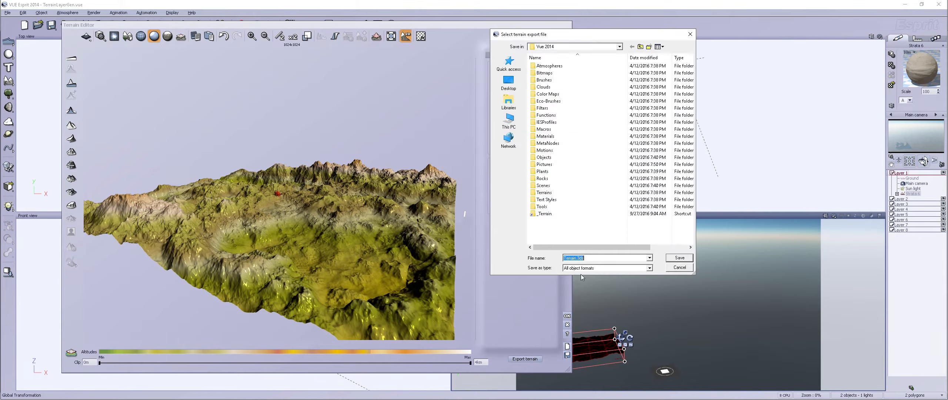
click(650, 258)
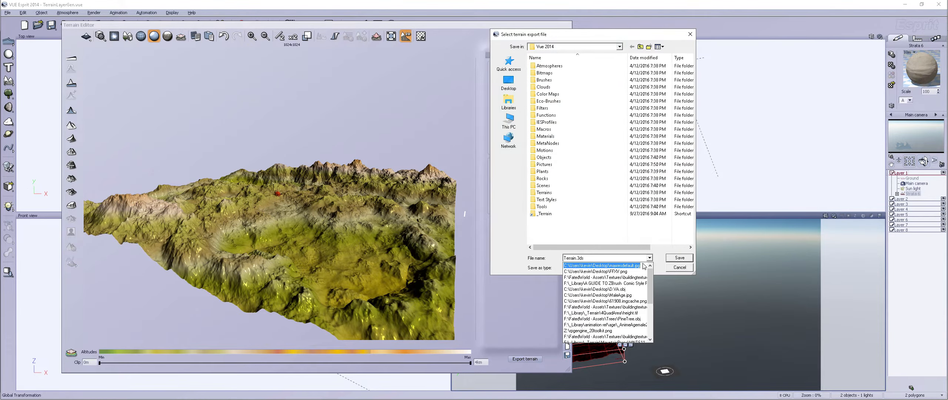
click(637, 267)
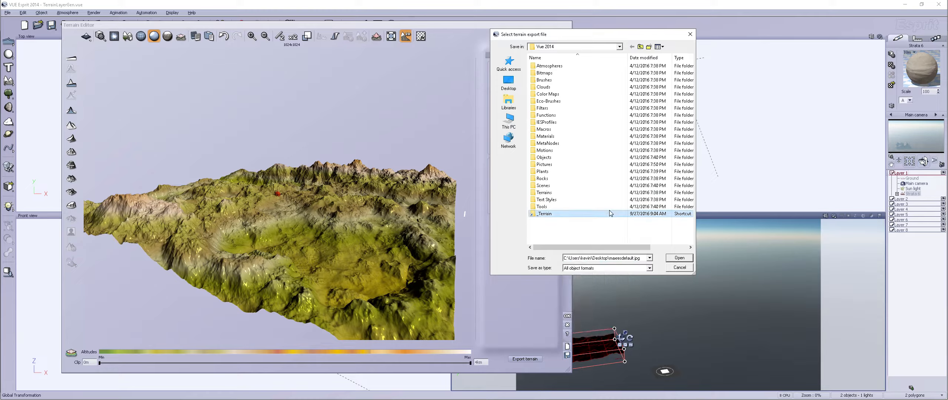
click(599, 48)
click(555, 173)
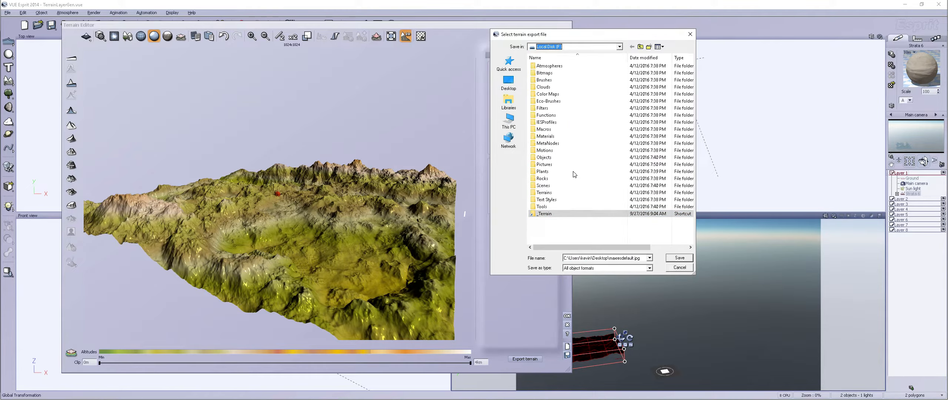
click(583, 131)
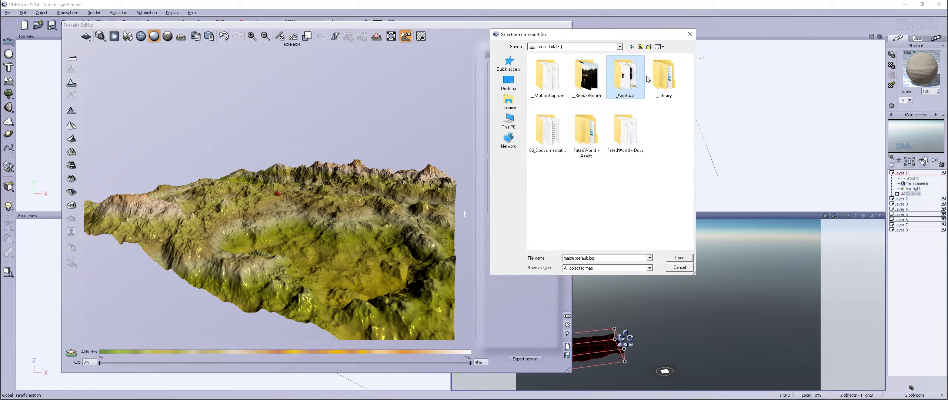
double_click(662, 85)
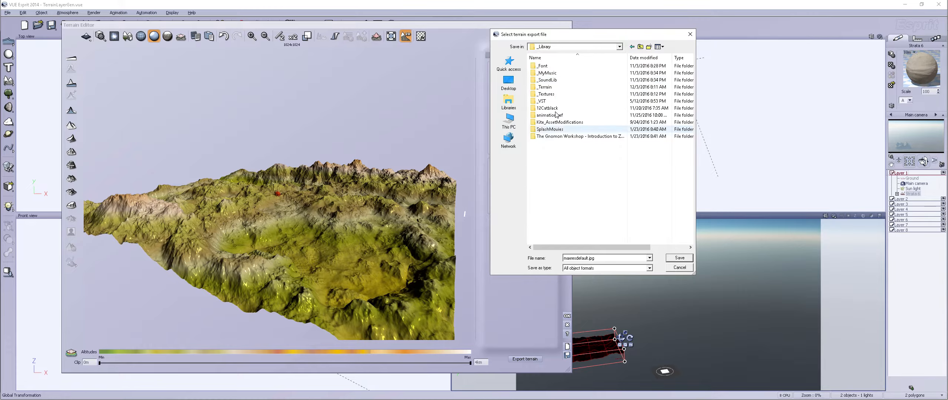
double_click(552, 90)
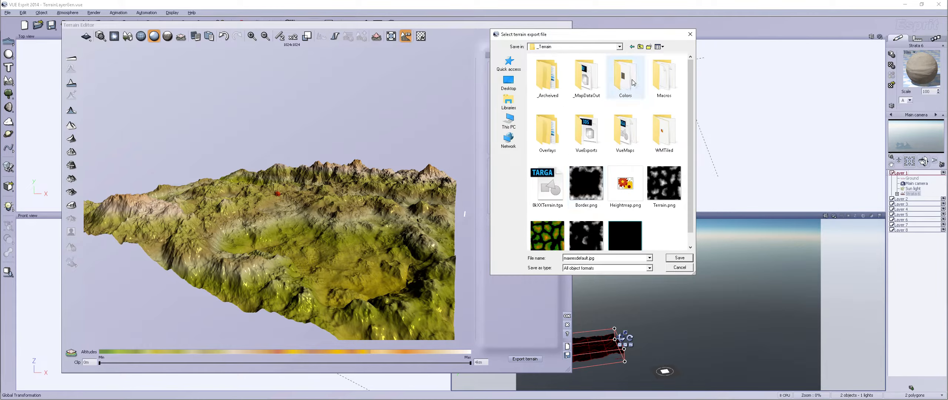
double_click(579, 151)
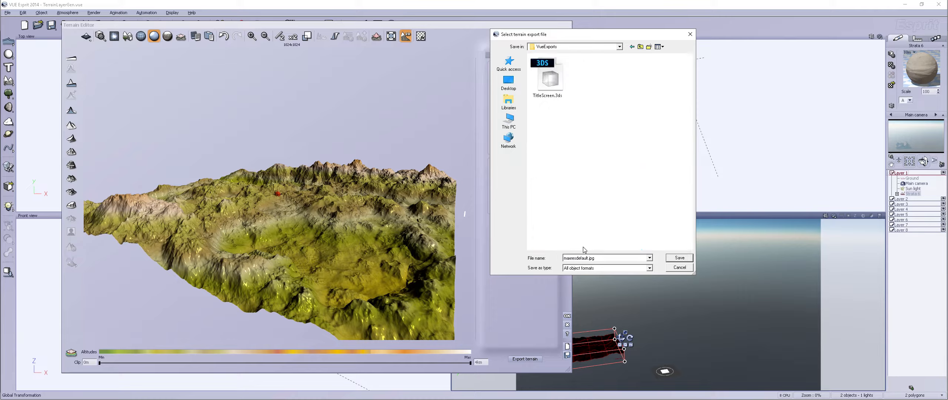
Export the terrain in Targa format as TitleScreen.tga, saved as a 16 bit altitude map.
click(611, 269)
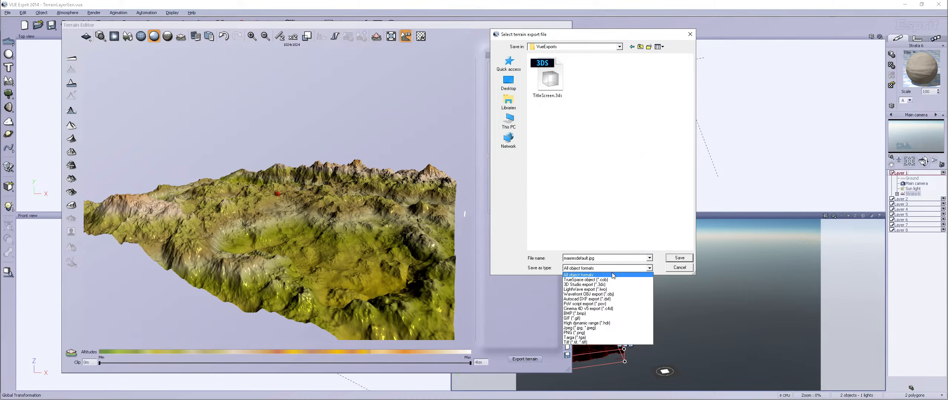
click(592, 338)
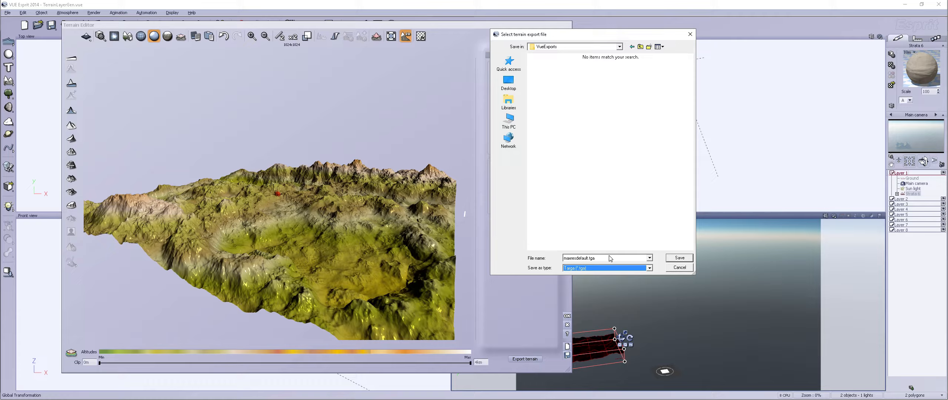
click(611, 258)
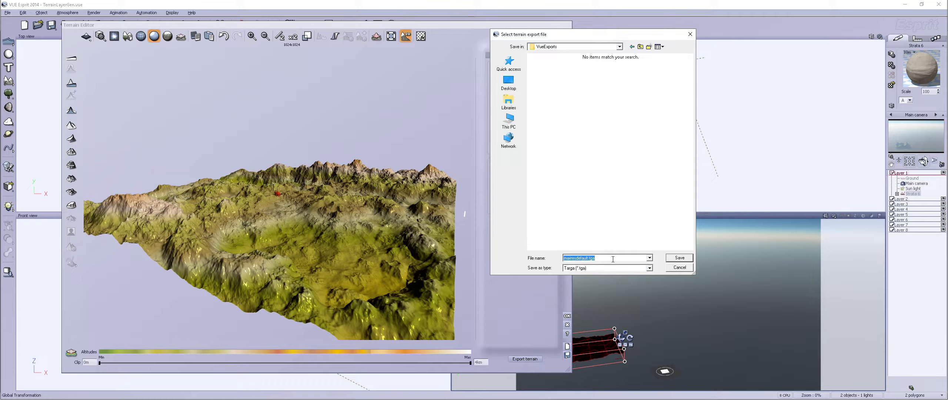
text(TitleScree)
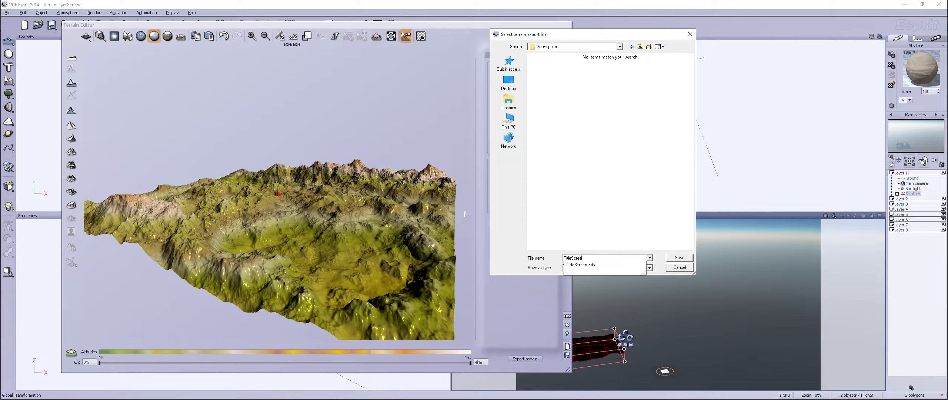
text(n)
key(BackSpace)
text(.tga)
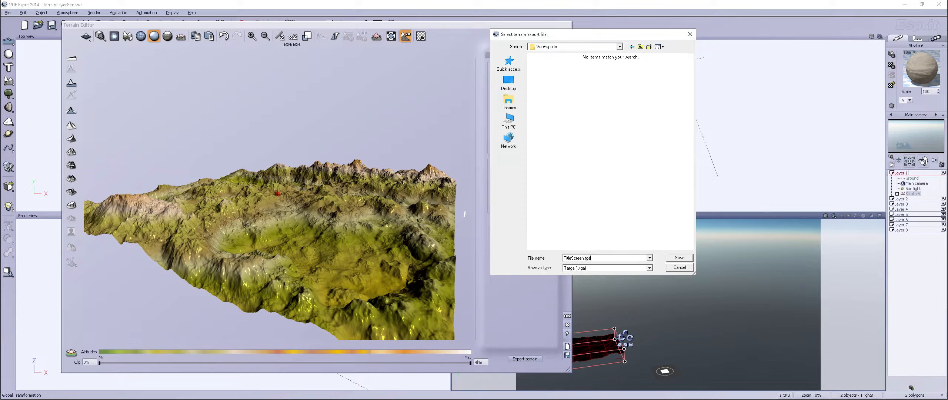
key(Return)
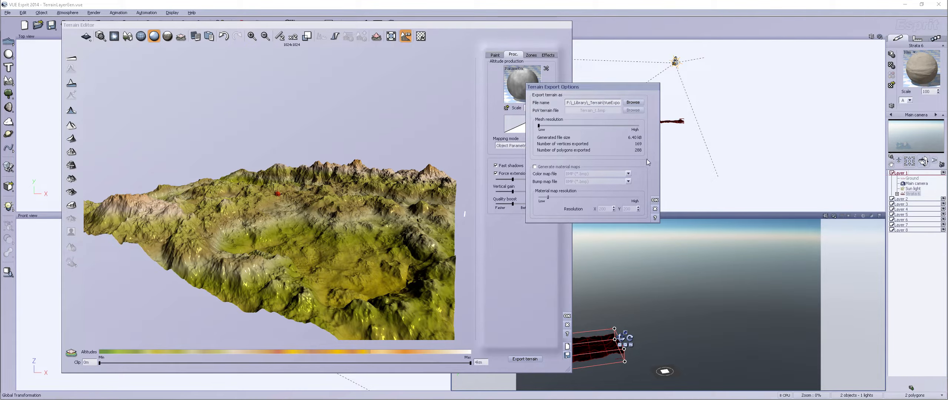
click(655, 201)
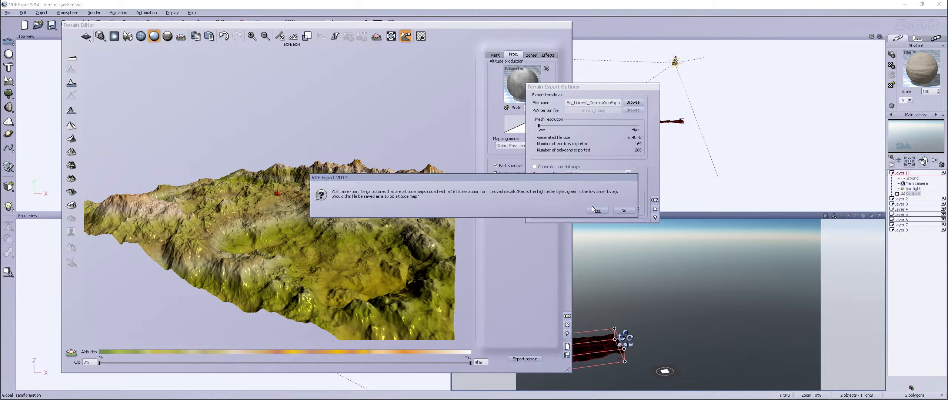
click(594, 209)
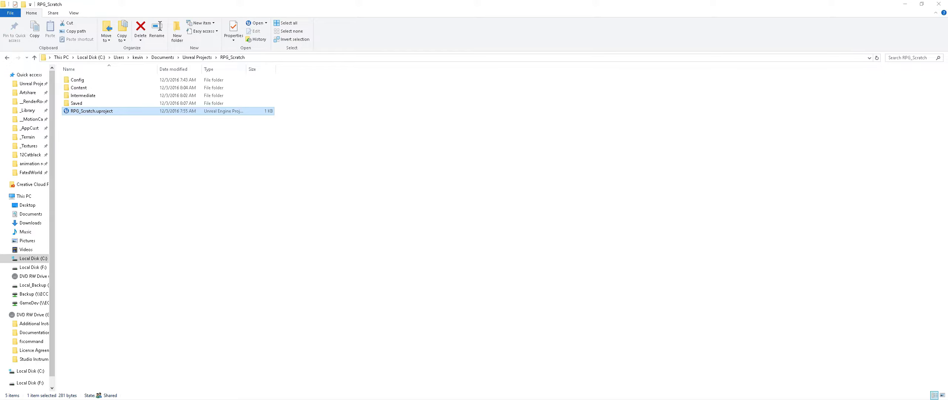
Check the exported TitleScreen.tga in the _Library\_Terrain\VueExports folder in File Explorer, and minimize the window.
click(65, 204)
click(28, 110)
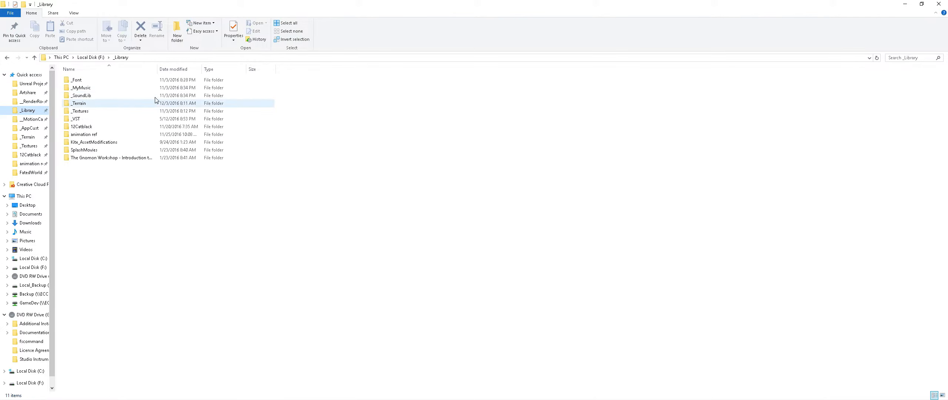
double_click(78, 103)
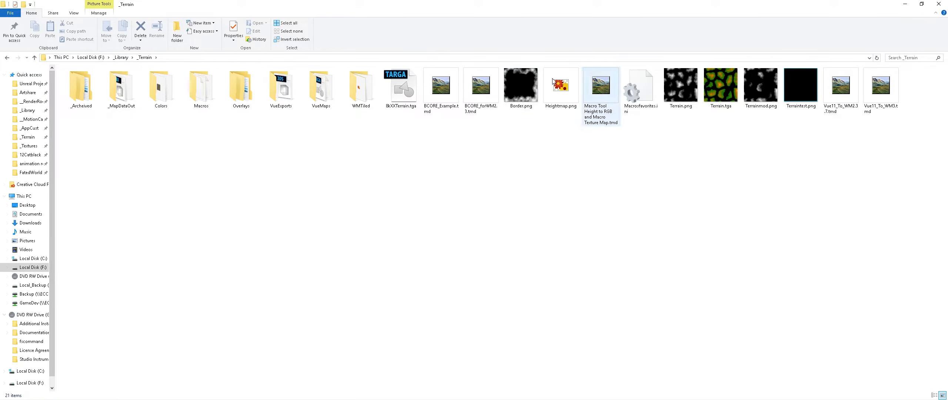
double_click(290, 103)
click(121, 87)
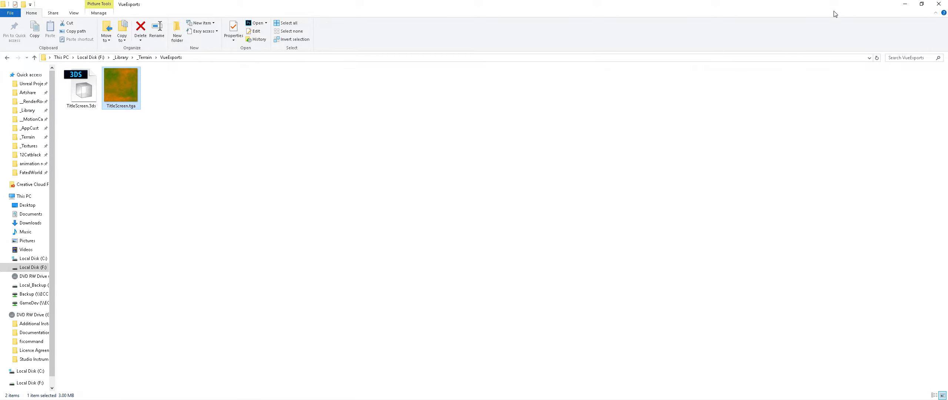
click(912, 5)
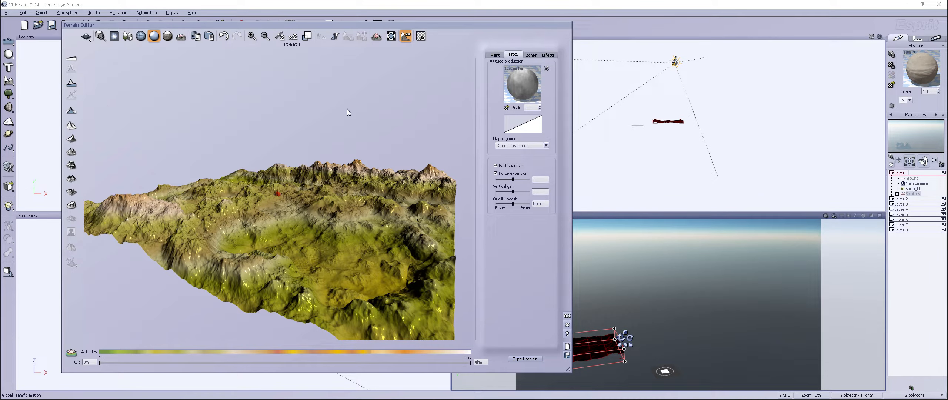
Cancel out of the Terrain Editor and close VUE Esprit without saving the scene.
click(567, 325)
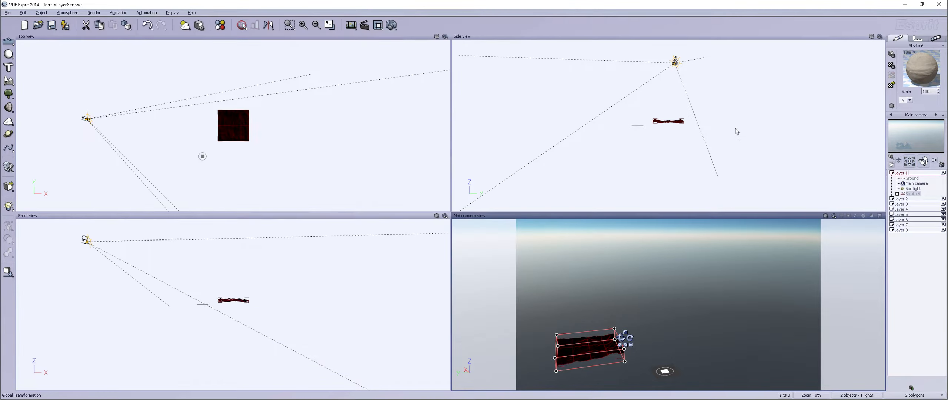
click(934, 4)
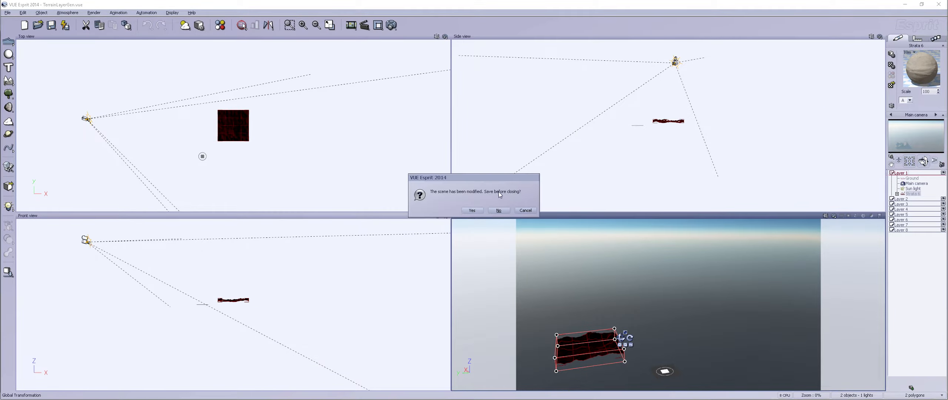
click(498, 213)
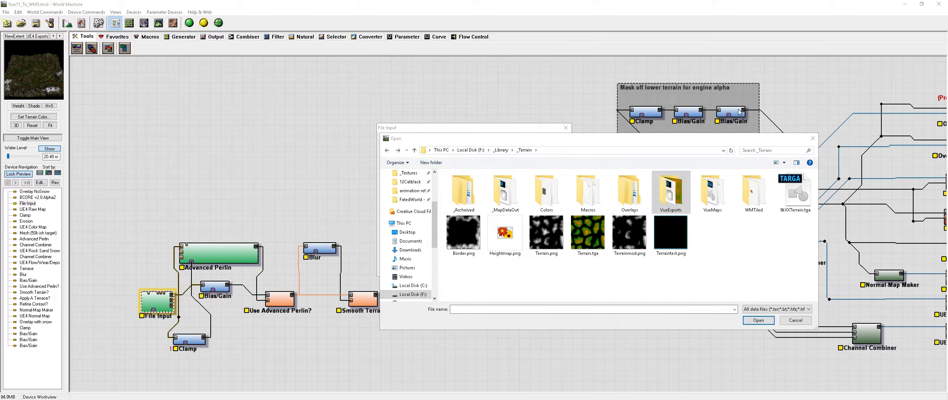
Load TitleScreen.tga from the VueExports folder into World Machine's File Input device and accept its settings.
double_click(671, 192)
double_click(464, 191)
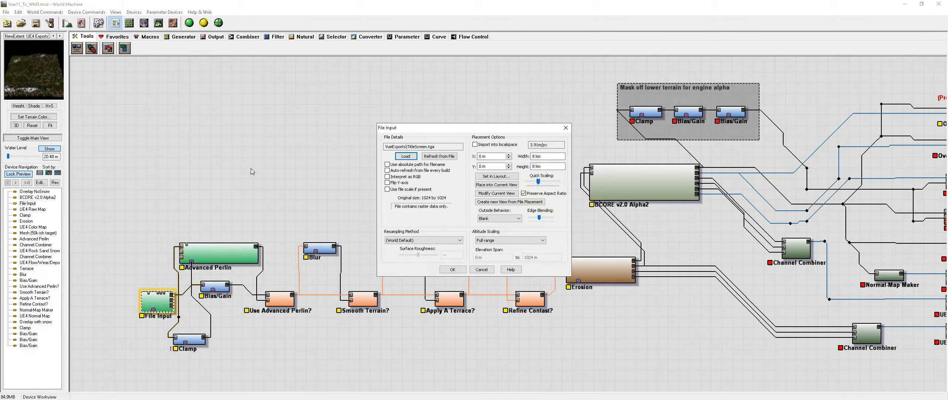
click(447, 271)
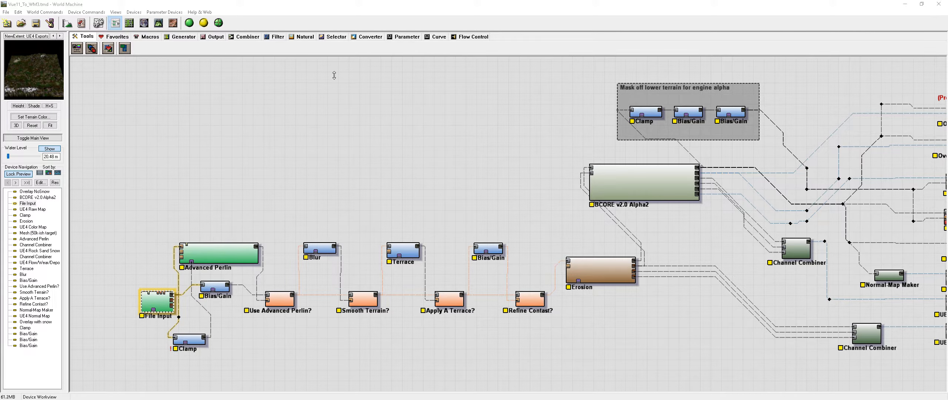
Bring up the secondary 3D preview window, position it over the workspace, and raise the water level to flood the terrain's low areas.
drag(947, 111, 239, 44)
mouse_move(596, 279)
mouse_down()
mouse_move(674, 285)
mouse_move(580, 244)
mouse_move(462, 247)
mouse_move(383, 236)
mouse_move(546, 267)
mouse_move(463, 266)
mouse_up()
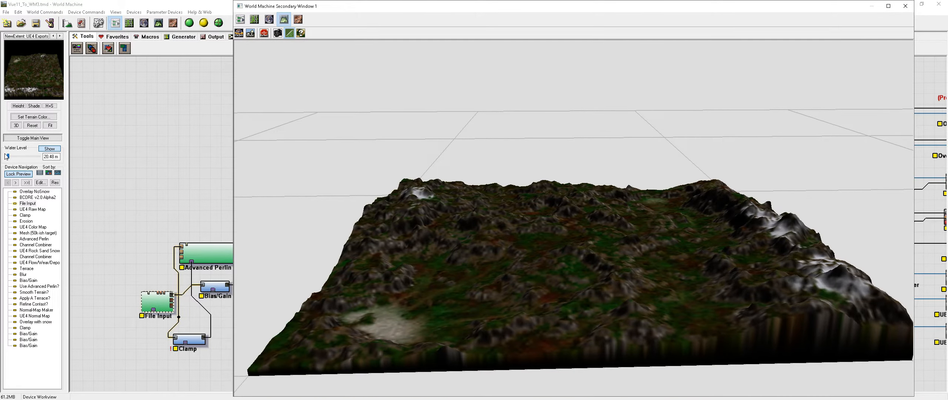
drag(8, 155, 14, 161)
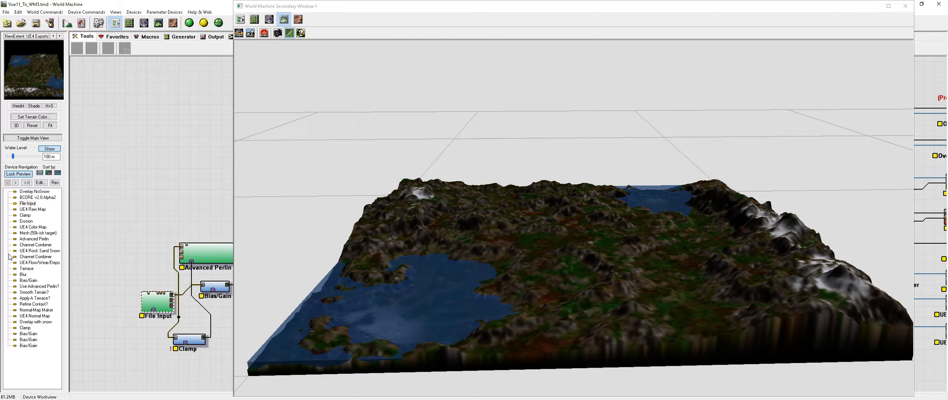
Set Beach Height to 0.20313 in the BCORE v2.0 Alpha2 device and inspect the shorelines from another angle.
click(40, 263)
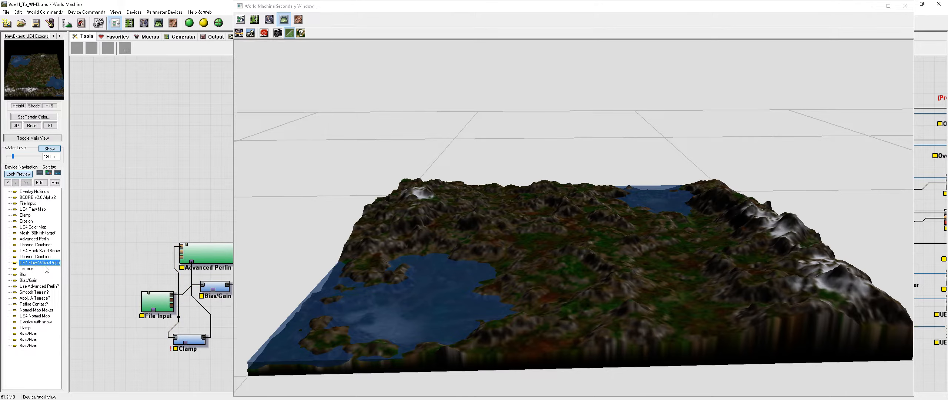
click(40, 287)
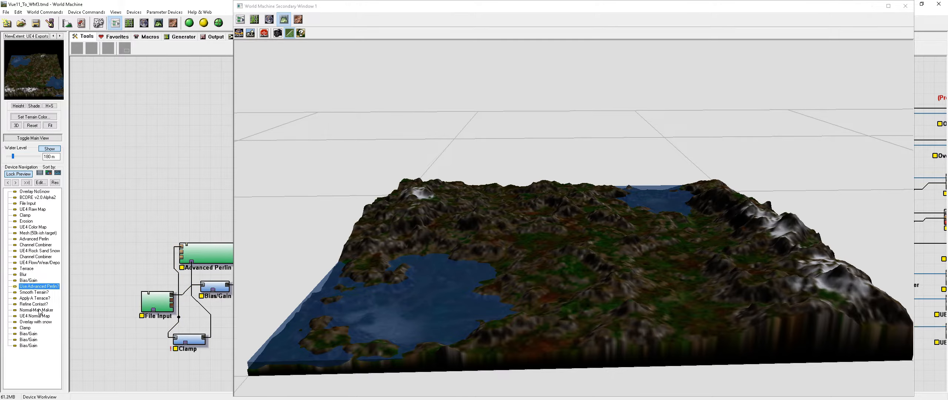
double_click(33, 197)
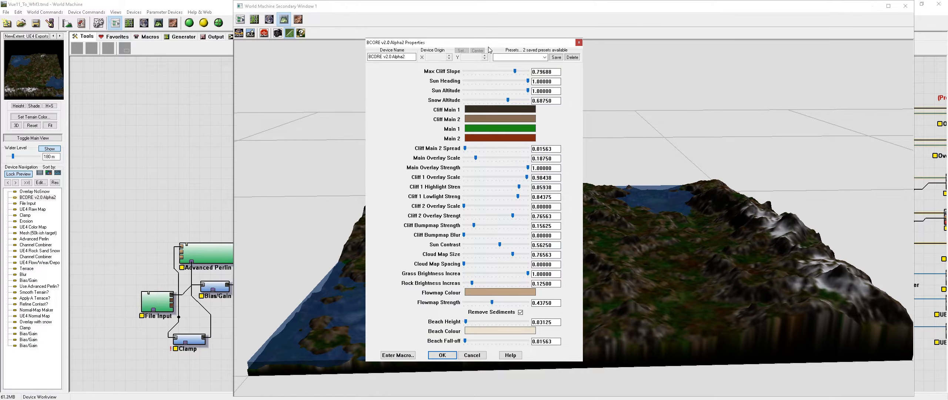
drag(490, 43, 750, 36)
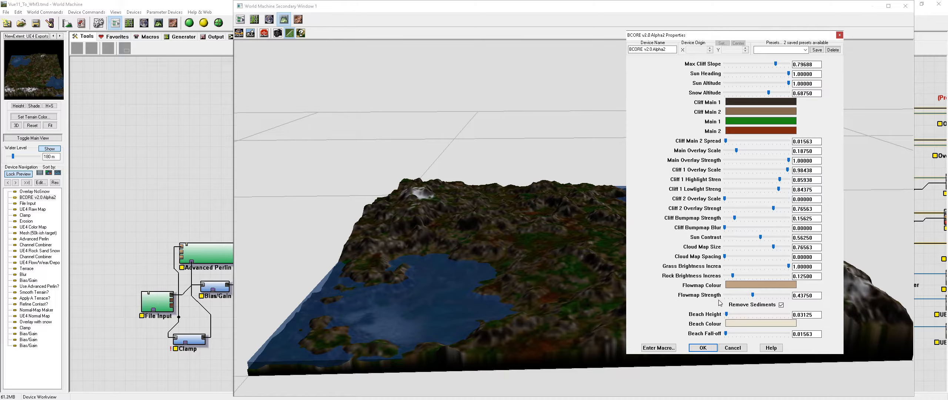
drag(730, 316, 747, 316)
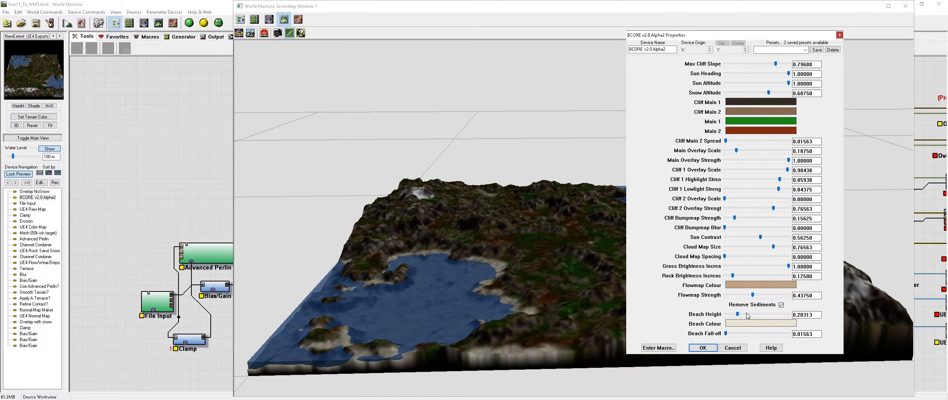
click(705, 348)
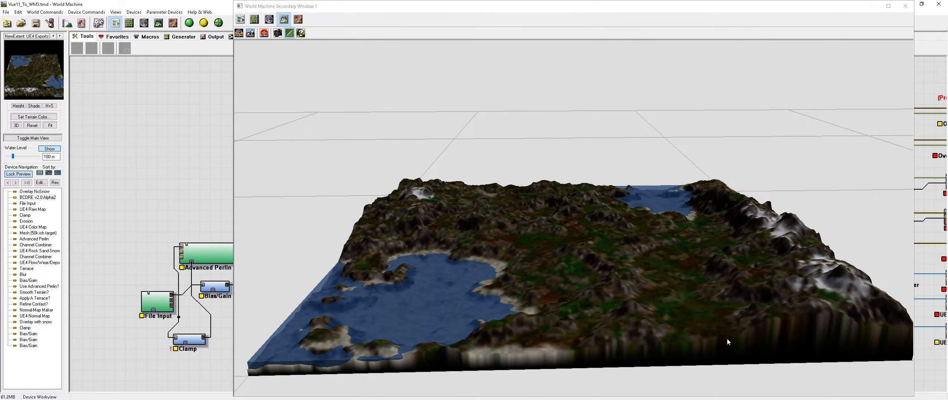
click(715, 259)
scroll(644, 260, down, 1)
scroll(645, 260, up, 3)
drag(705, 270, 651, 271)
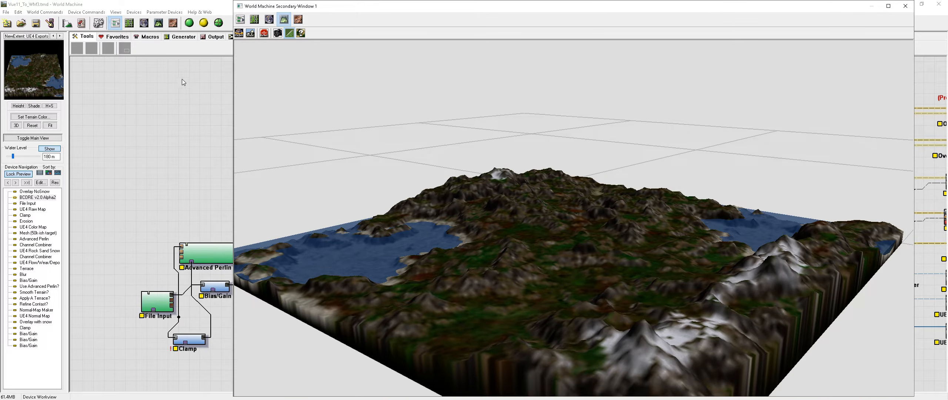
Set the project's normal build resolution to 1009 x 1009 and close the secondary preview window.
click(67, 23)
drag(553, 168, 532, 170)
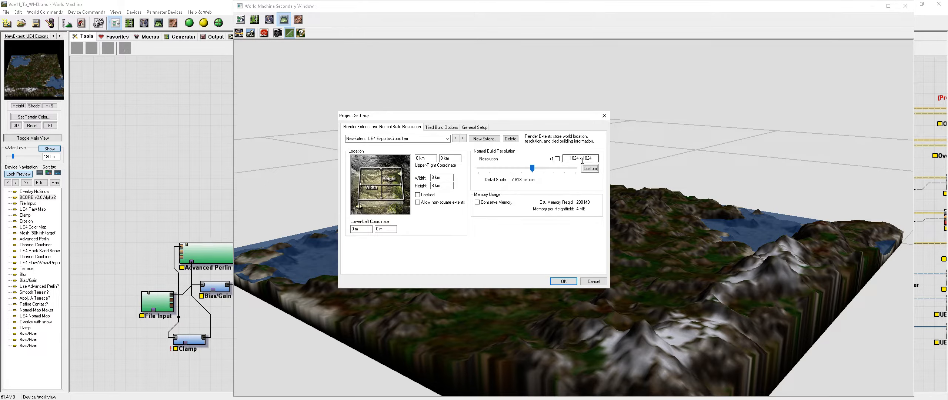
click(557, 158)
drag(572, 160, 581, 160)
click(590, 169)
click(587, 158)
key(BackSpace)
key(BackSpace)
key(BackSpace)
key(Return)
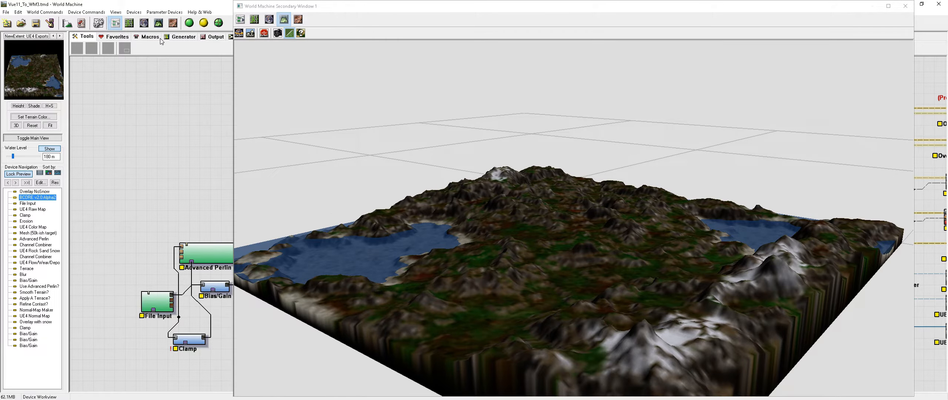
click(906, 6)
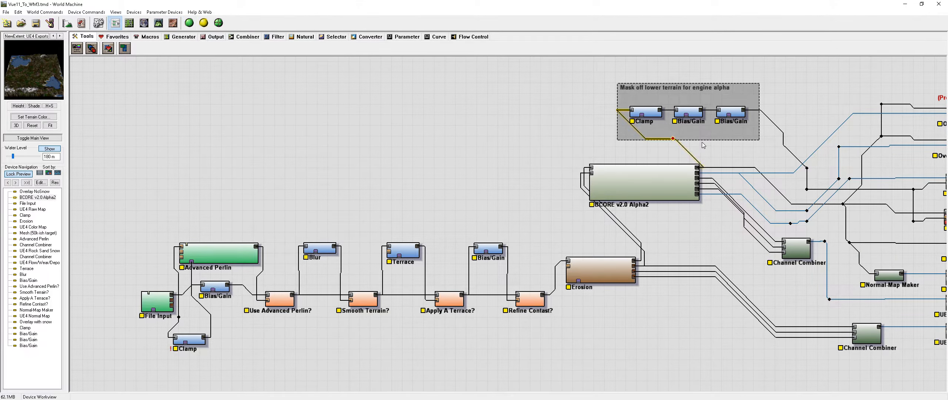
In File Explorer, delete every old export from the _Terrain\_MapDataOut folder except TransferMap.bat.
drag(444, 146, 316, 153)
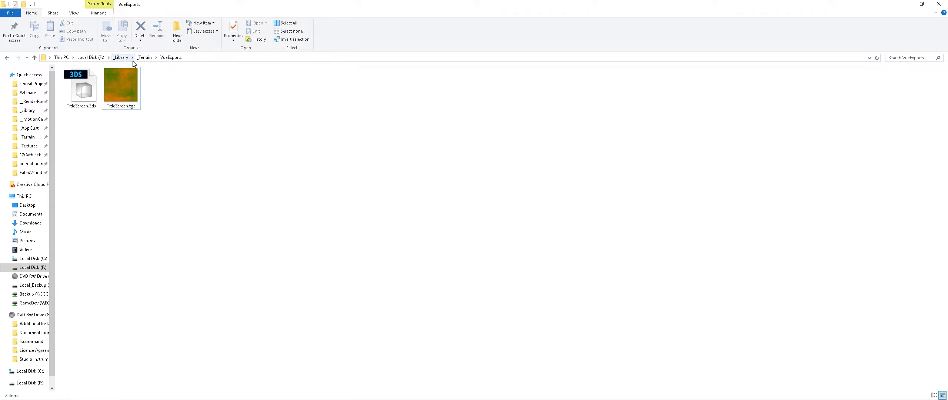
click(145, 58)
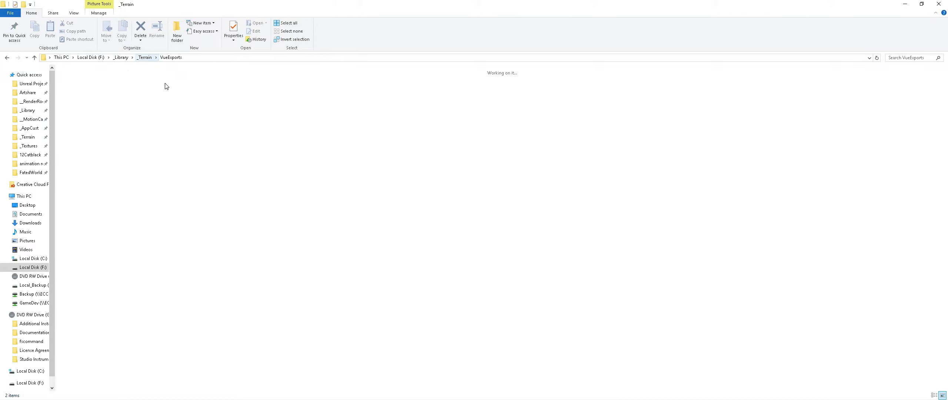
double_click(121, 88)
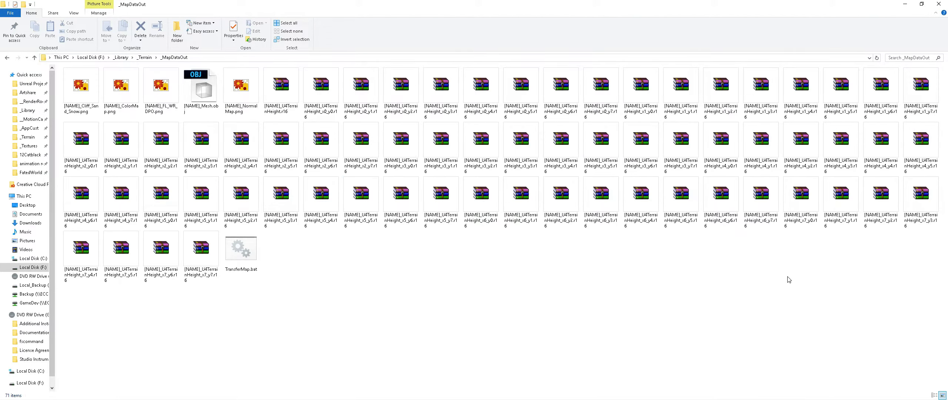
drag(928, 289, 58, 66)
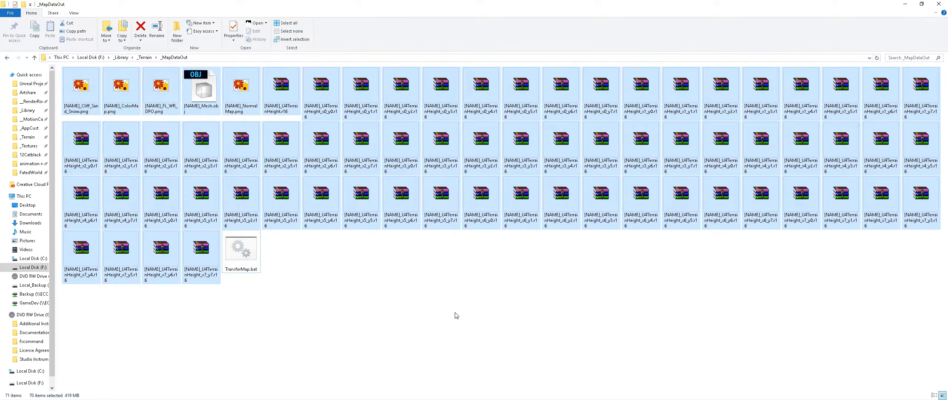
key(Delete)
Edit TransferMap.bat, replacing WMTiled with TitleScreen as the folder created by its mkdir line.
right_click(91, 91)
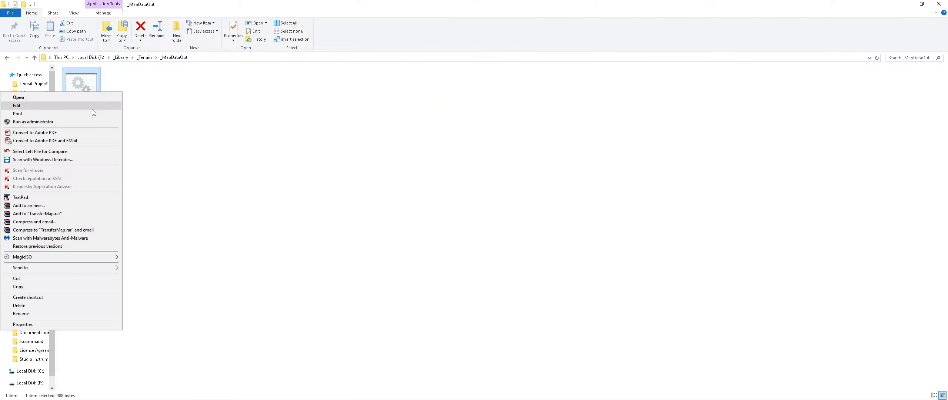
click(91, 106)
key(ctrl+Home)
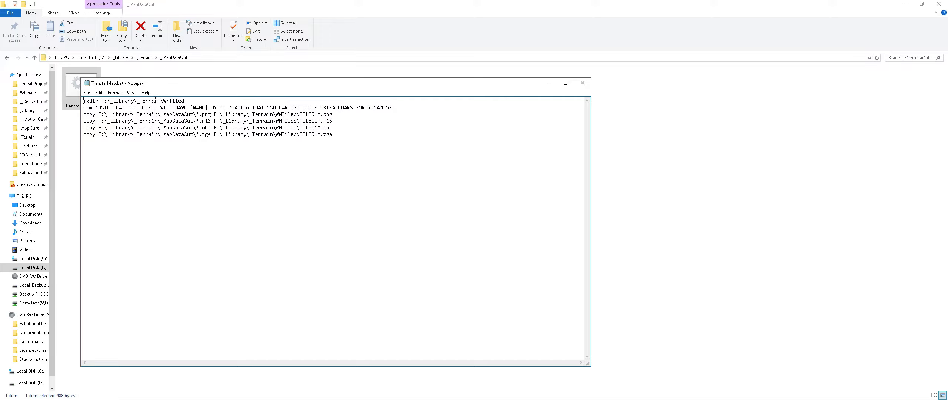
key(shift+End)
text(T)
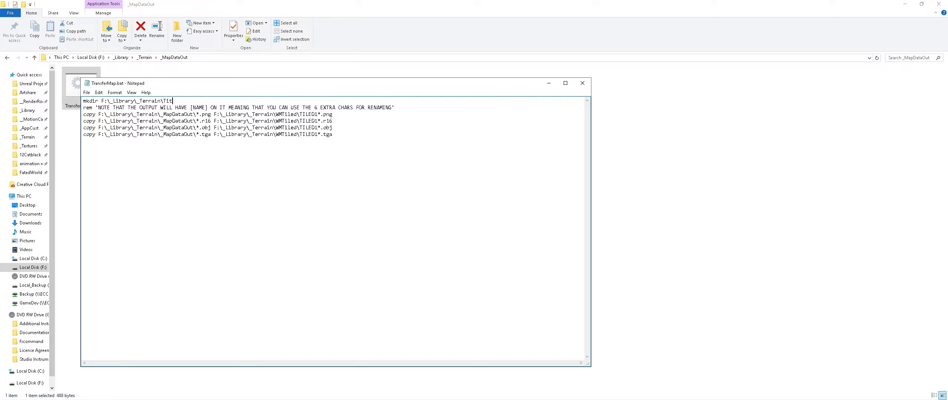
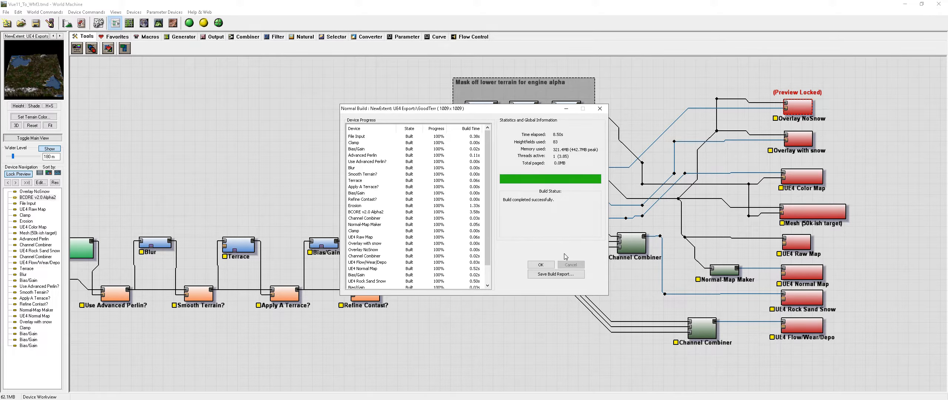
Dismiss the World Machine build report and inspect the terrain in the 3D view at full build detail from several sides.
click(540, 265)
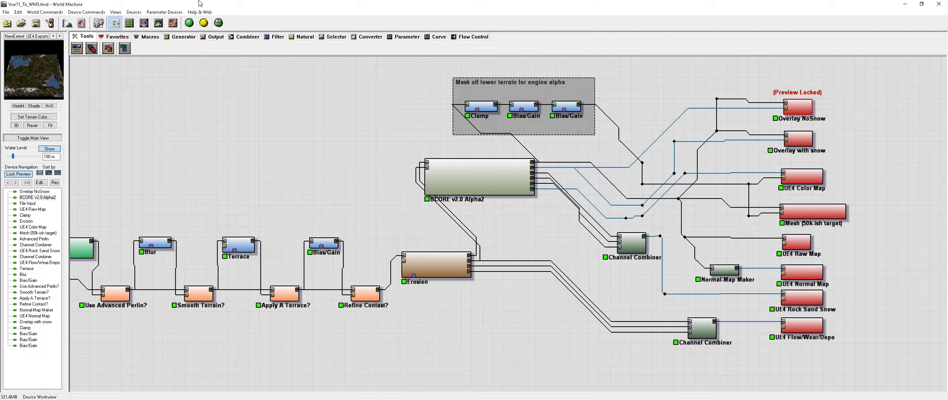
click(158, 25)
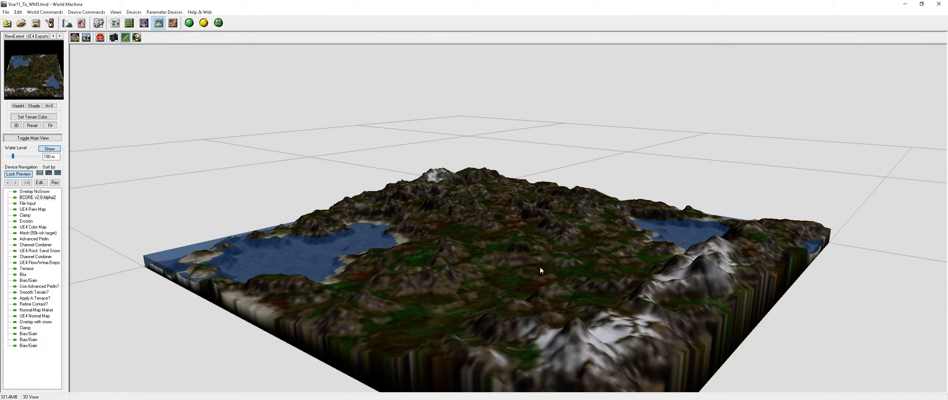
scroll(536, 265, up, 5)
drag(506, 265, 123, 62)
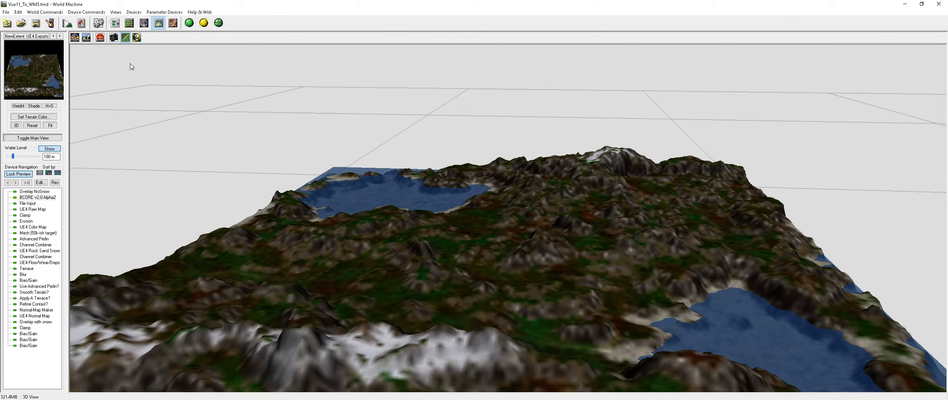
click(189, 23)
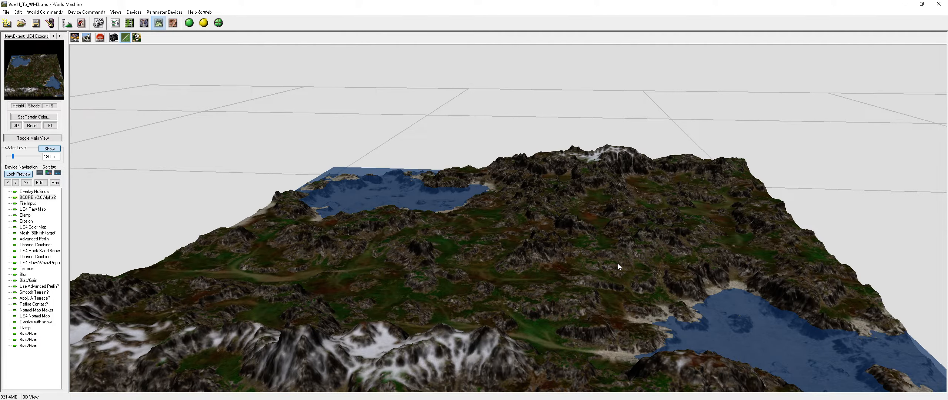
drag(617, 264, 141, 281)
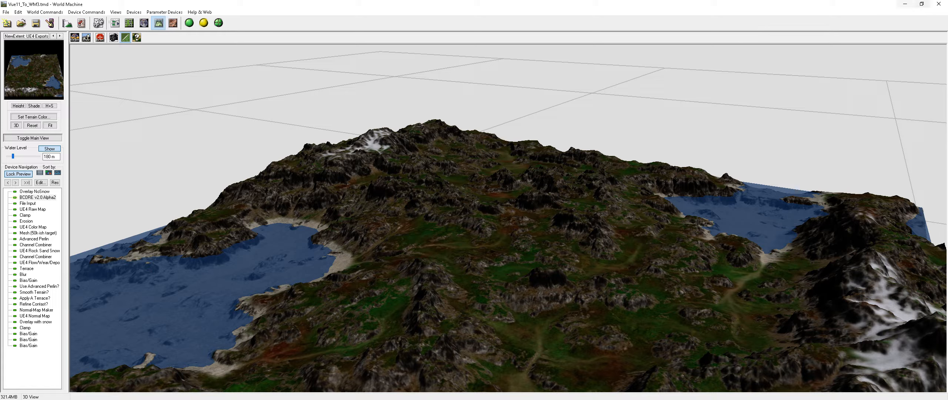
Close World Machine without saving the world file changes or the session contents.
click(938, 4)
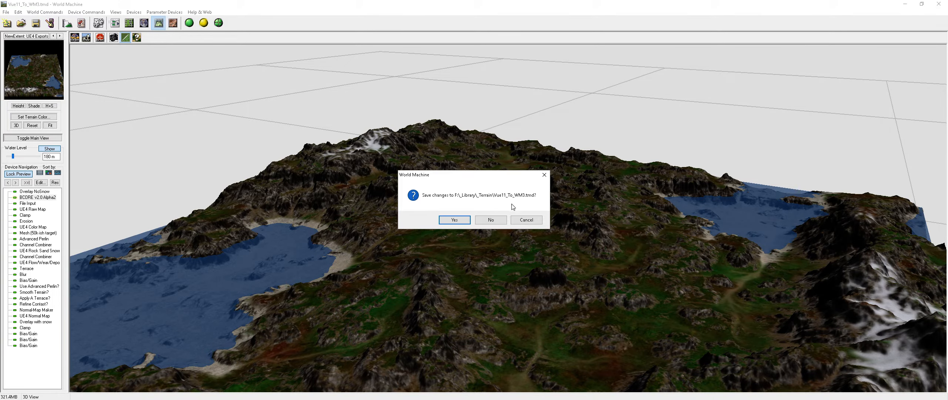
click(490, 221)
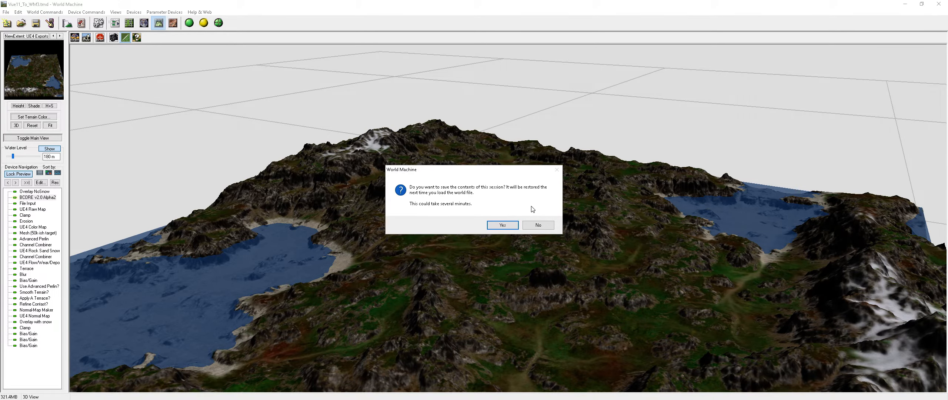
click(528, 224)
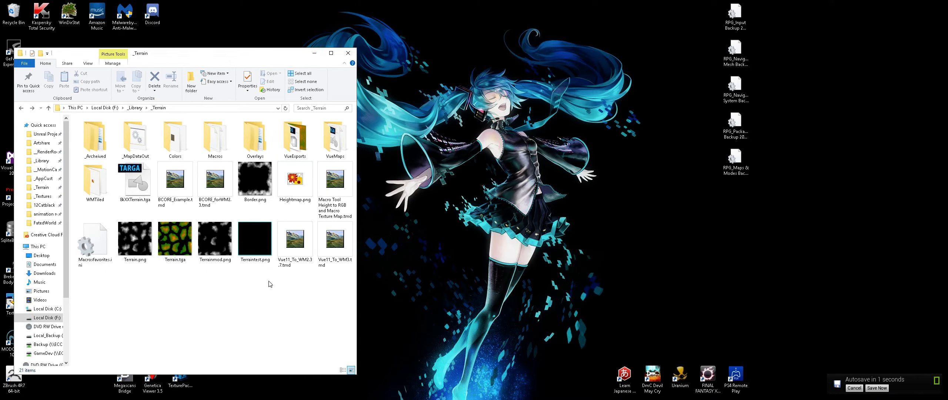
Run TransferMap.bat from the _MapDataOut folder to copy the exported maps, and return to the _Terrain folder.
double_click(218, 56)
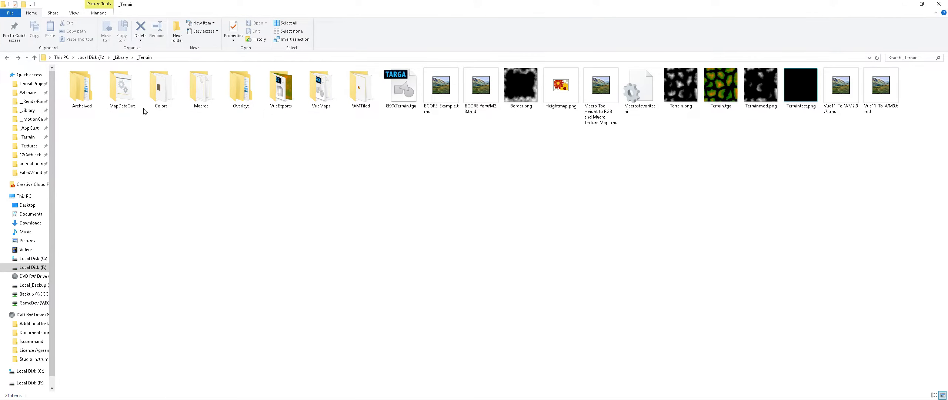
double_click(124, 85)
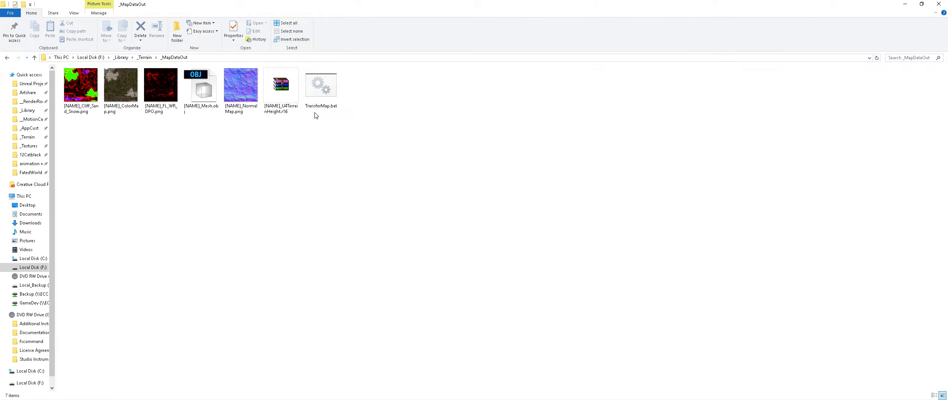
key(Right)
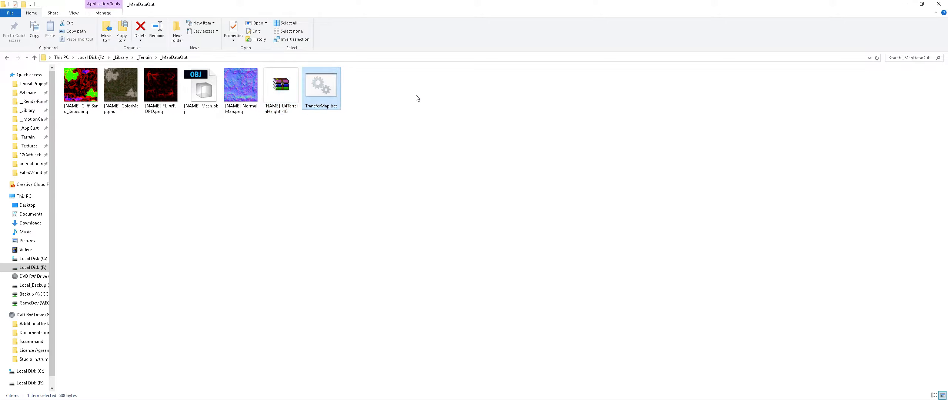
key(BackSpace)
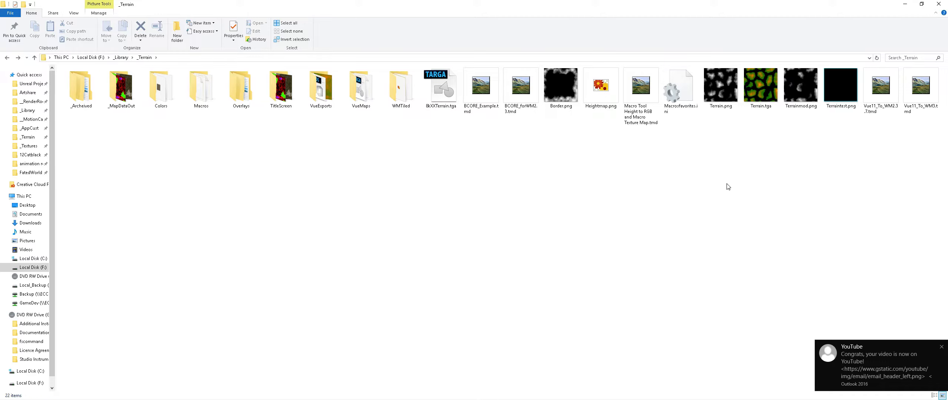
Dismiss the desktop notification and open the TitleScreen folder to check the transferred terrain files.
click(941, 347)
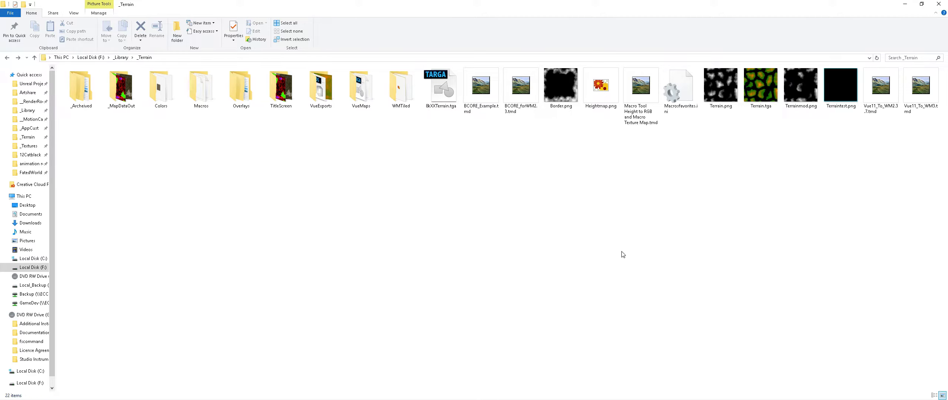
key(Right)
key(Right)
key(Right)
key(Right)
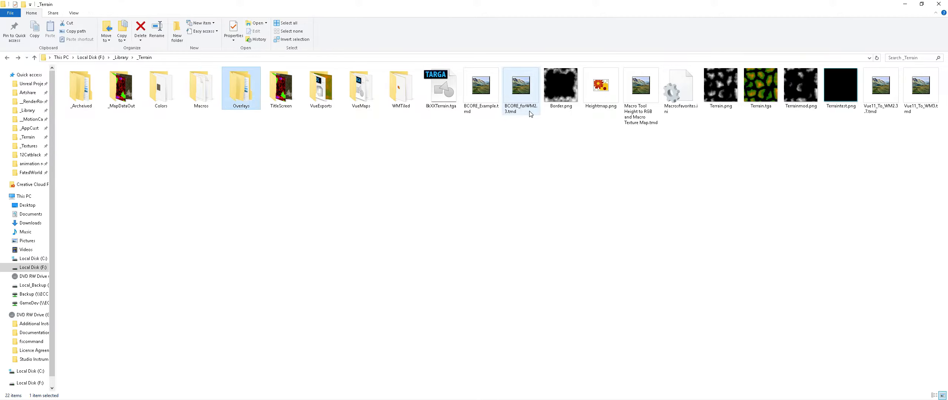
key(Return)
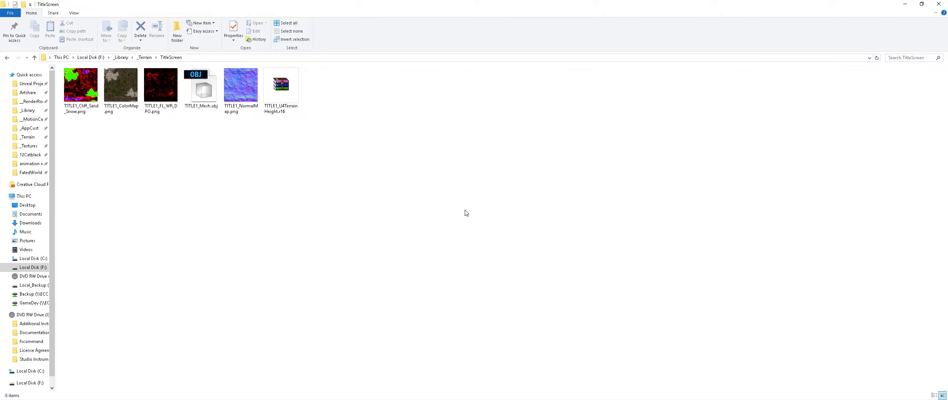
Switch from the TitleScreen folder to the Unreal Editor and set the new landscape to import from a file.
double_click(432, 4)
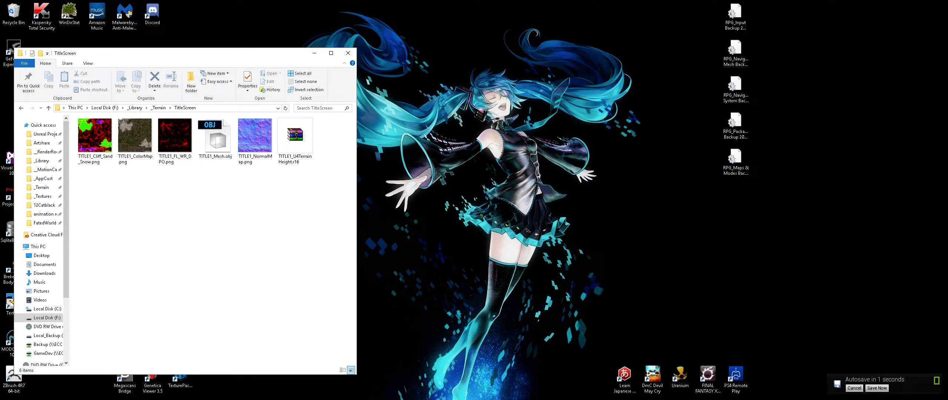
key(alt+Tab)
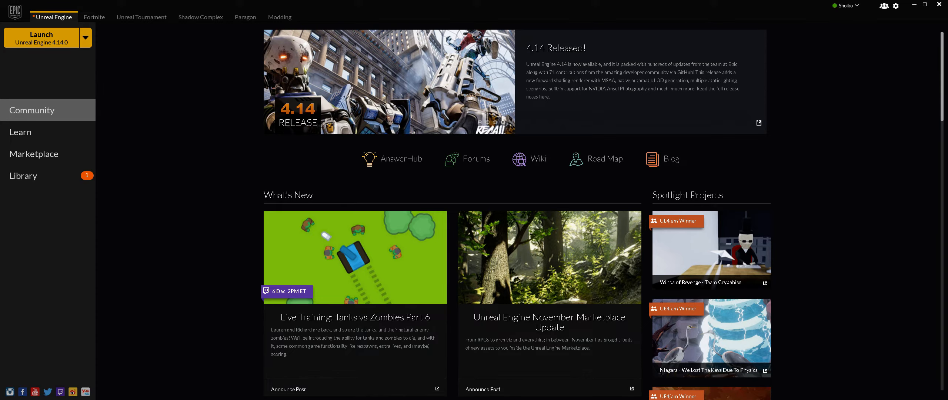
key(alt+Tab)
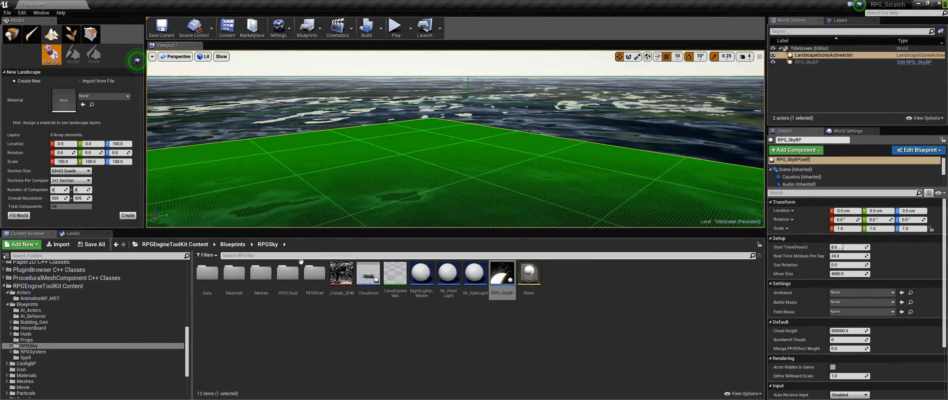
click(102, 80)
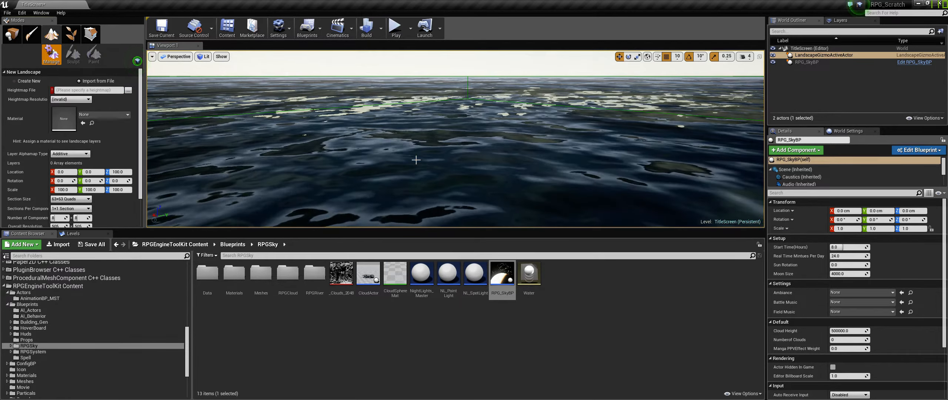
Load TITLE1_U4TerrainHeight.r16 from F:\_Library\_Terrain\TitleScreen as the landscape's heightmap file.
click(132, 96)
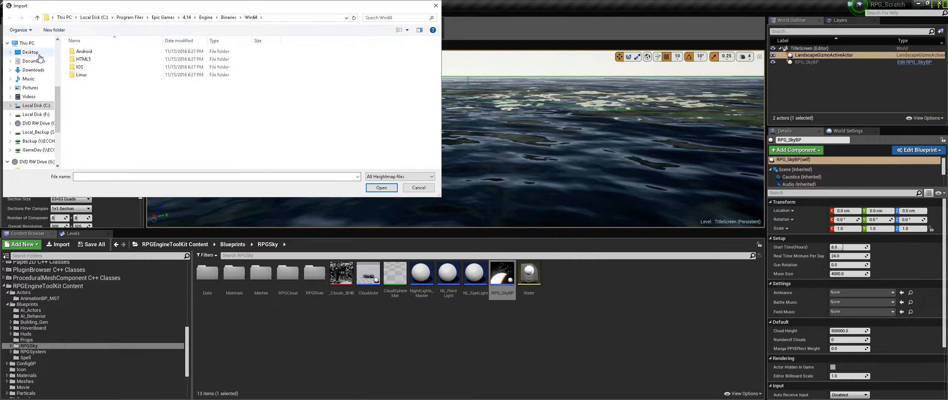
scroll(41, 63, up, 5)
click(30, 83)
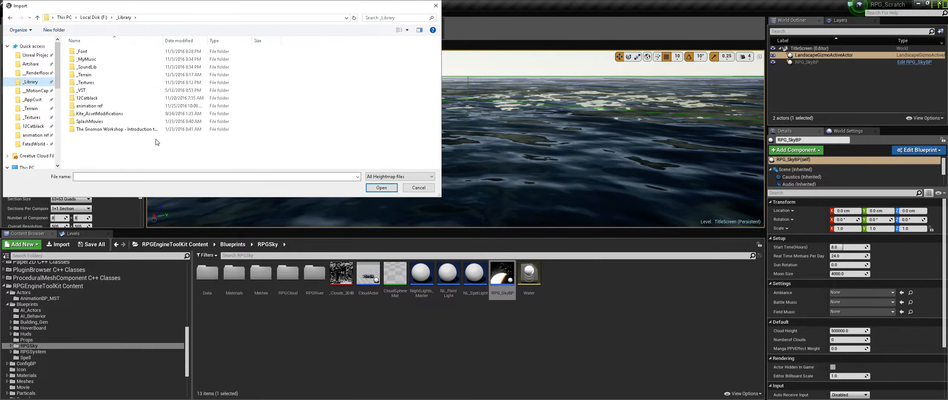
double_click(92, 83)
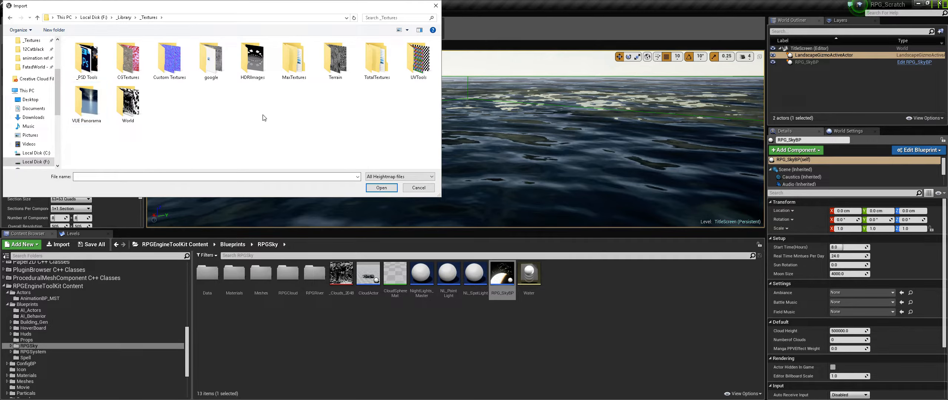
key(alt+Up)
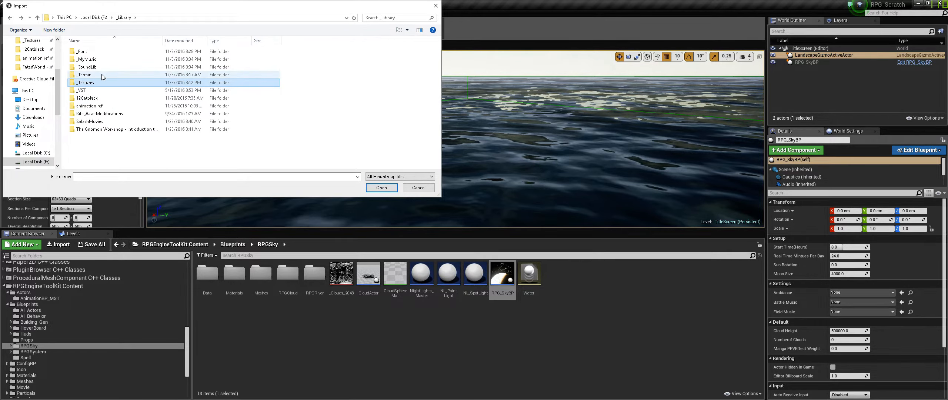
double_click(101, 74)
double_click(296, 67)
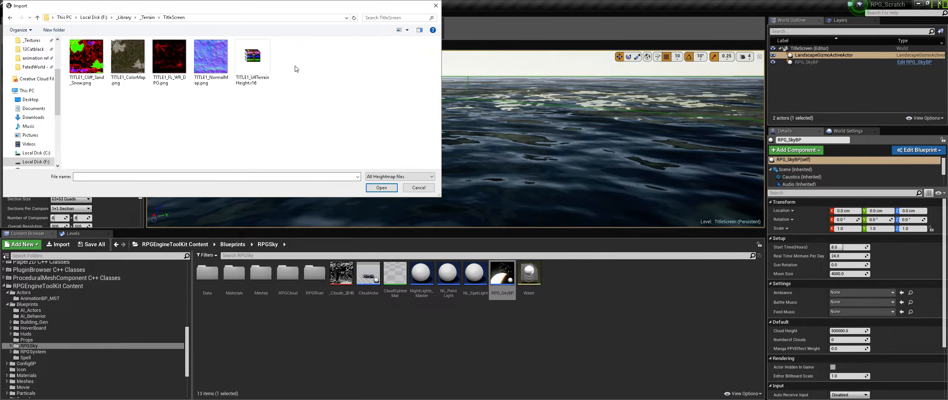
double_click(254, 68)
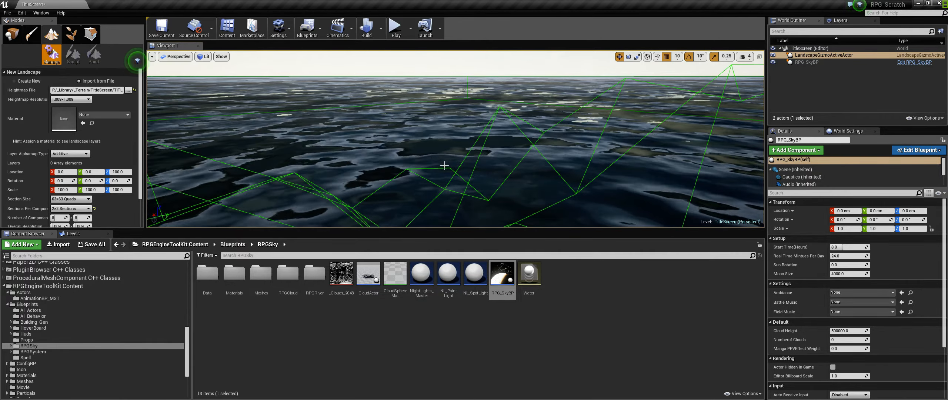
Set the new landscape's scale to 200 in X, Y and Z.
click(127, 190)
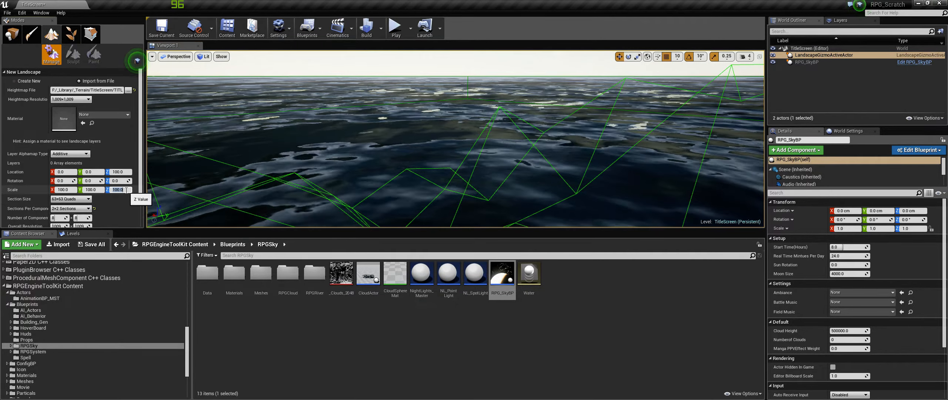
text(200)
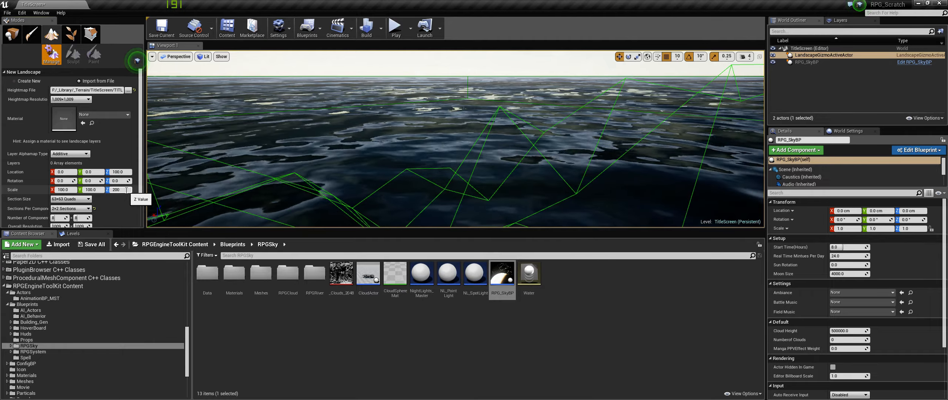
click(103, 190)
text(200)
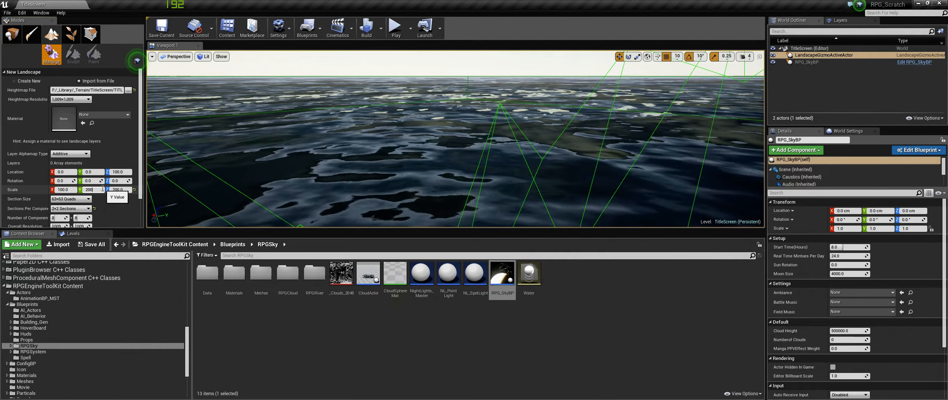
key(Return)
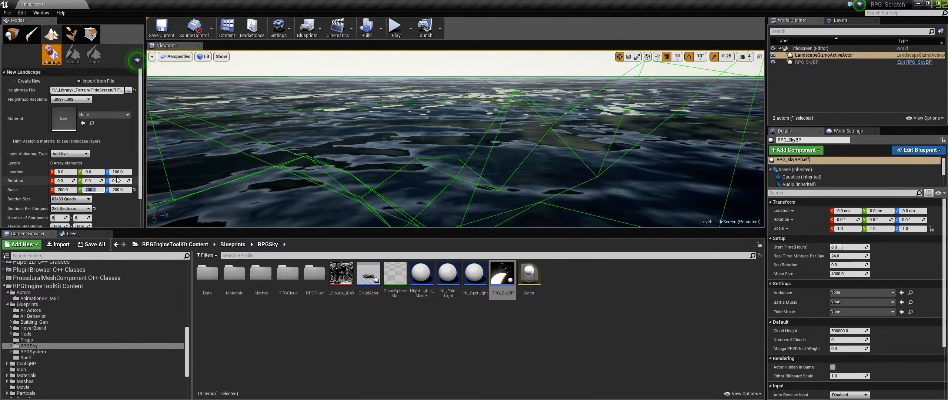
Create a folder named Terrain in the root Content folder.
click(428, 331)
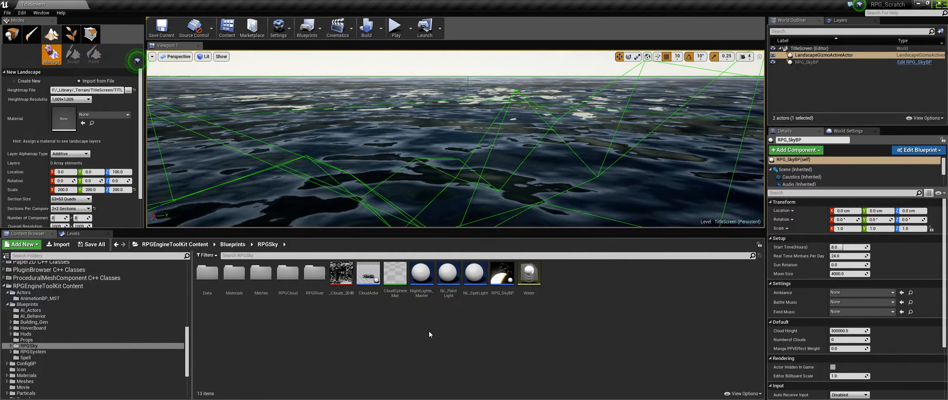
double_click(59, 285)
scroll(42, 277, up, 15)
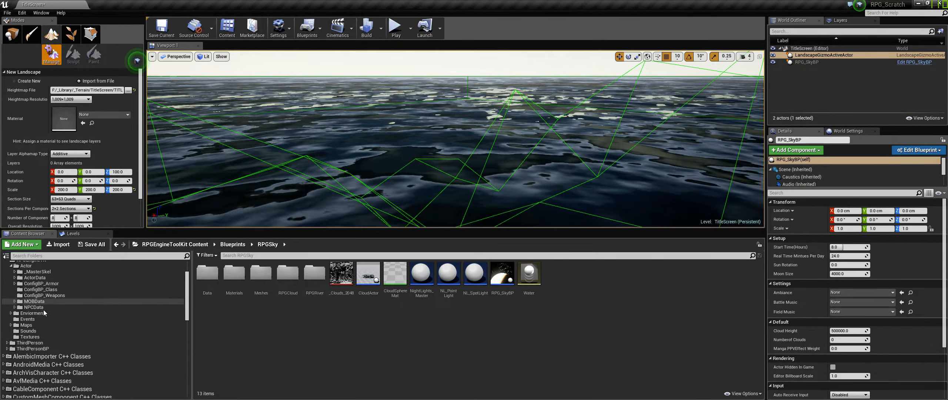
scroll(37, 277, up, 2)
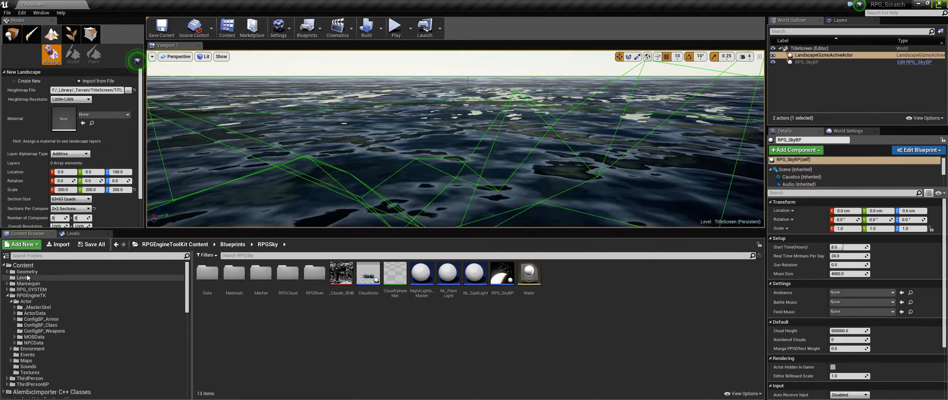
click(23, 265)
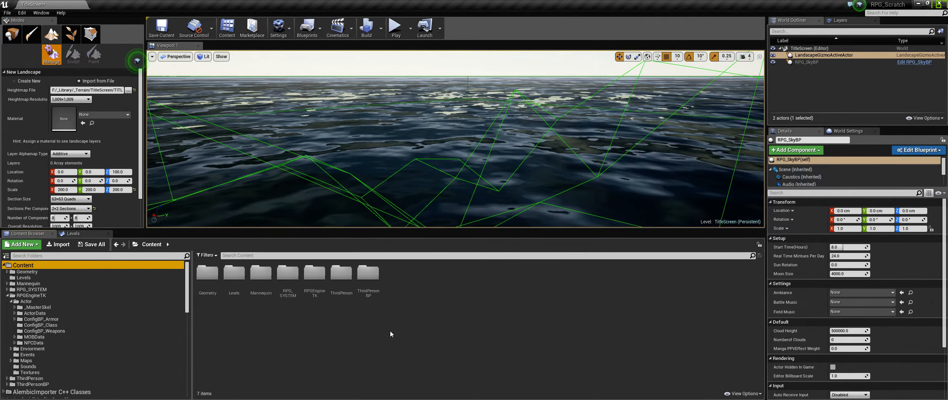
right_click(406, 329)
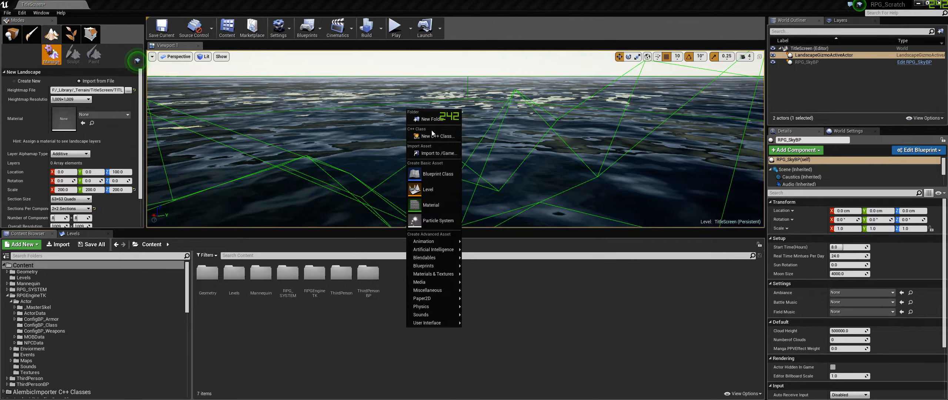
click(432, 119)
text(Te)
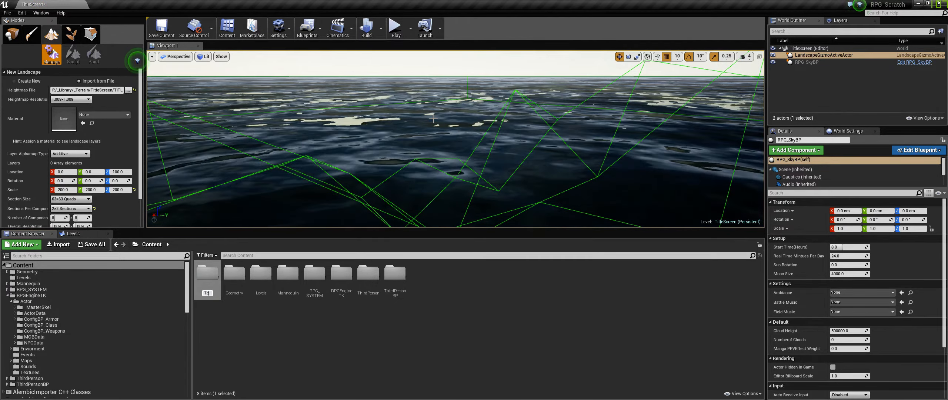
text(rrain)
key(Return)
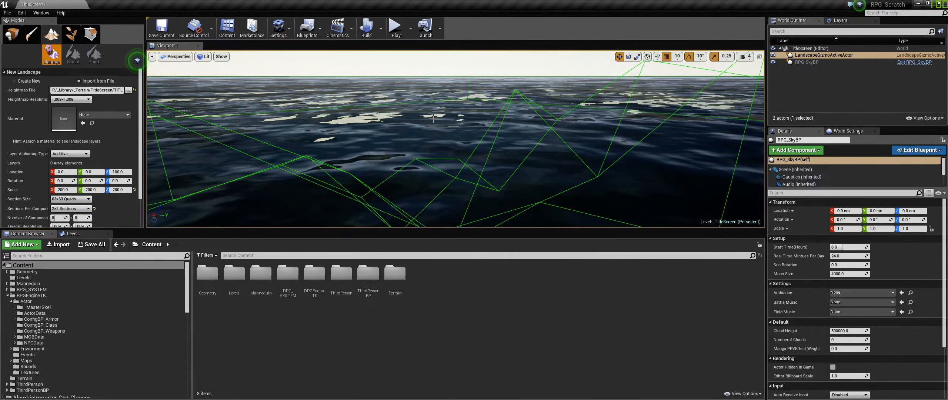
Create a material instance named TitleScreenTerr inside the Terrain folder.
click(395, 272)
double_click(395, 272)
right_click(294, 281)
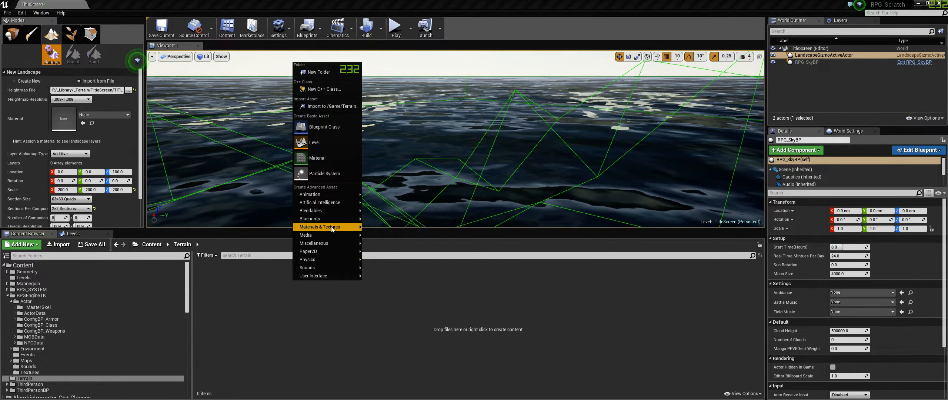
mouse_move(331, 227)
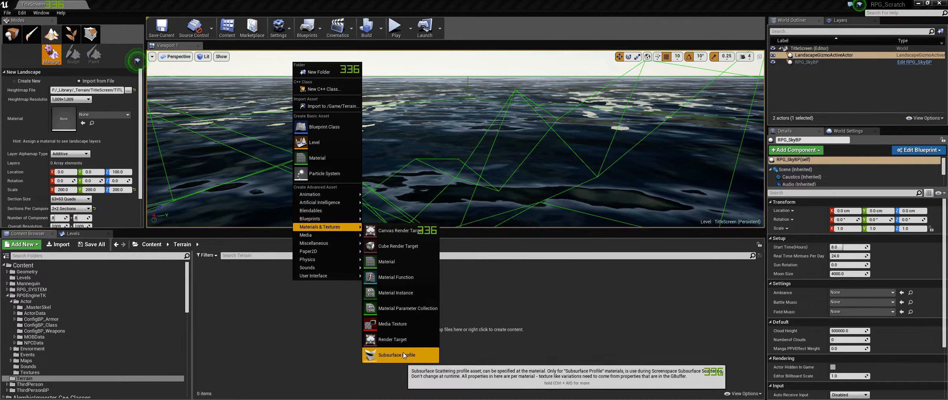
click(410, 294)
text(Title)
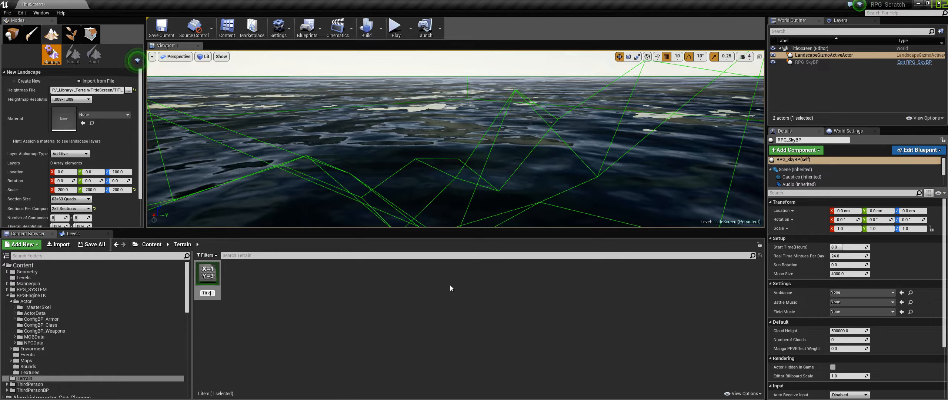
text(Screen)
key(Return)
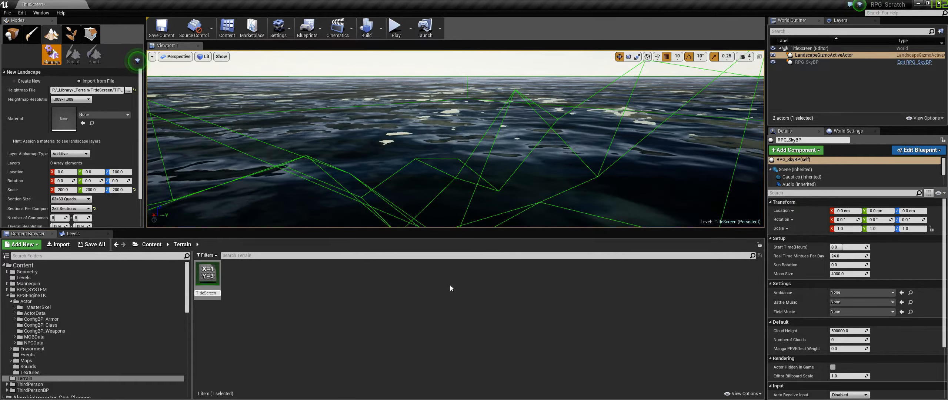
text(Terr)
key(Return)
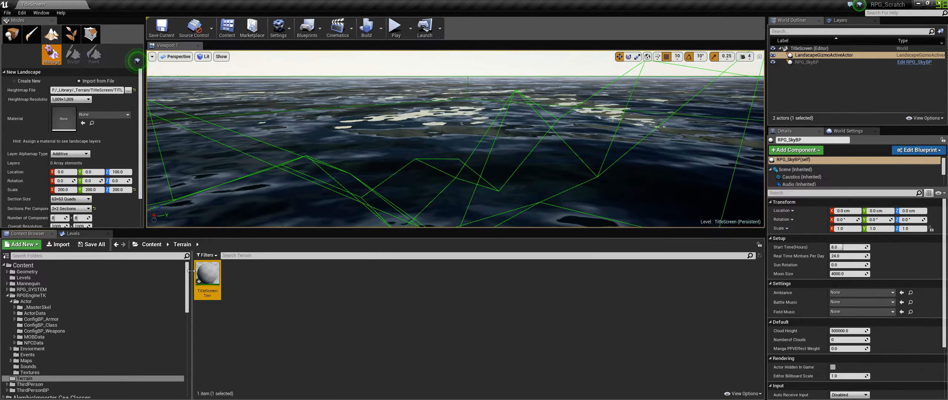
Open the TitleScreenTerr material instance, look through its preview mesh choices, and close it without changes.
double_click(207, 276)
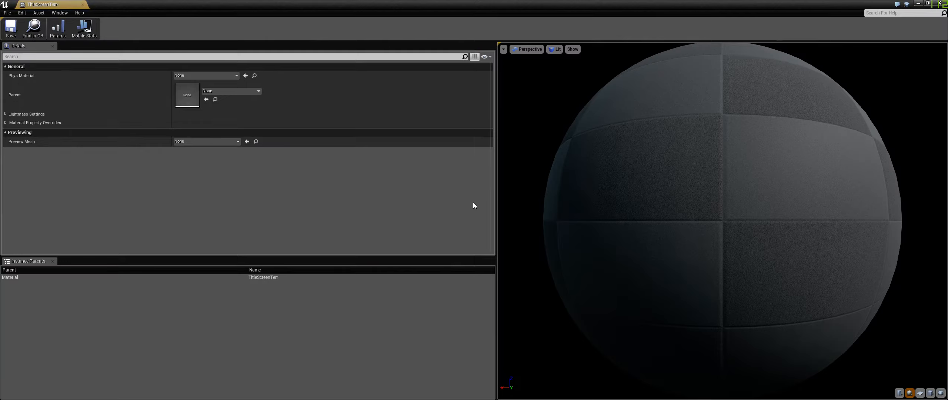
click(205, 141)
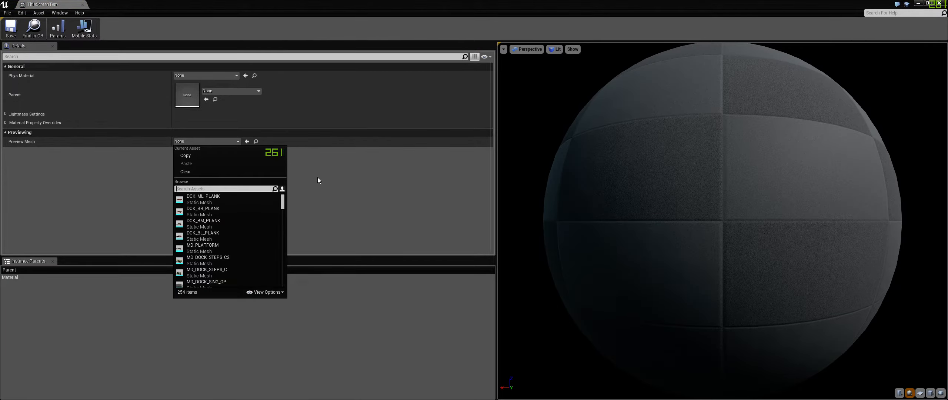
click(400, 328)
click(938, 4)
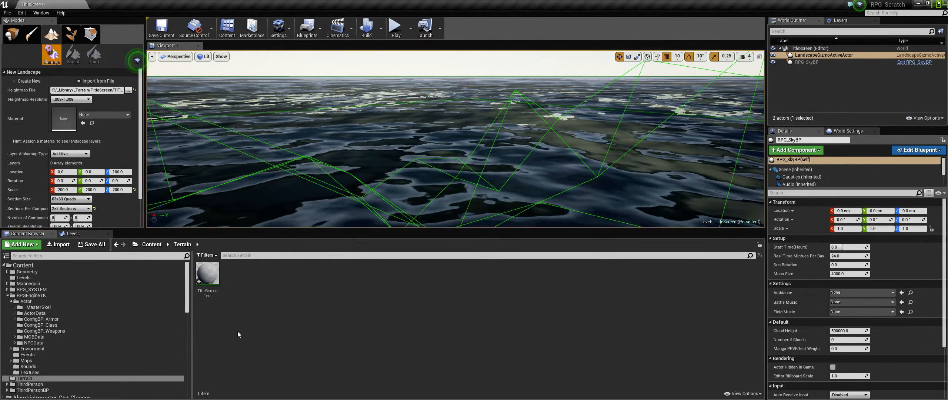
click(7, 13)
click(520, 387)
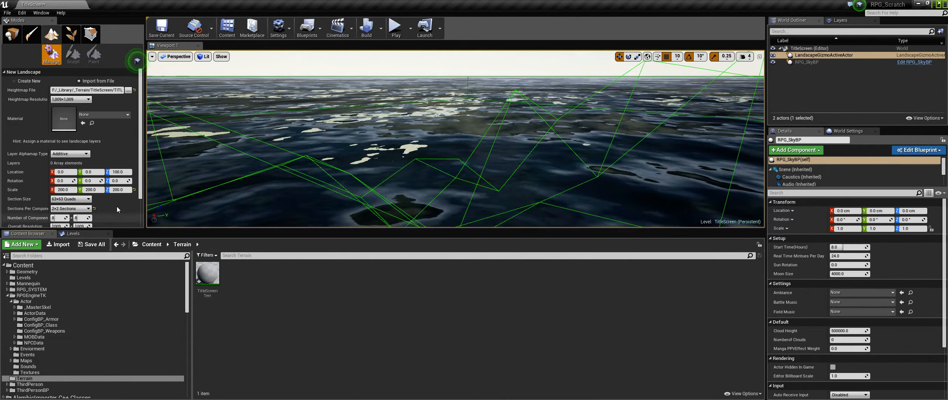
Import the landscape from the heightmap without a material and inspect its peaks above the water.
scroll(139, 211, down, 2)
click(128, 221)
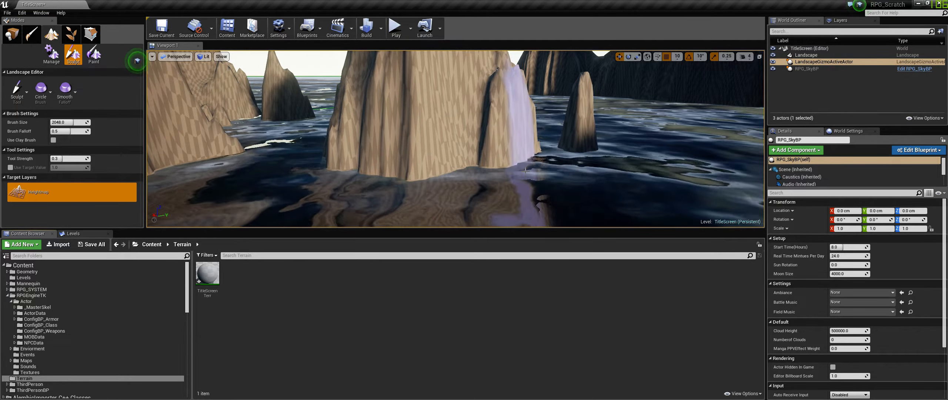
mouse_move(518, 97)
right_down()
mouse_move(585, 83)
mouse_move(677, 115)
mouse_move(611, 74)
mouse_move(297, 122)
mouse_move(159, 196)
right_up()
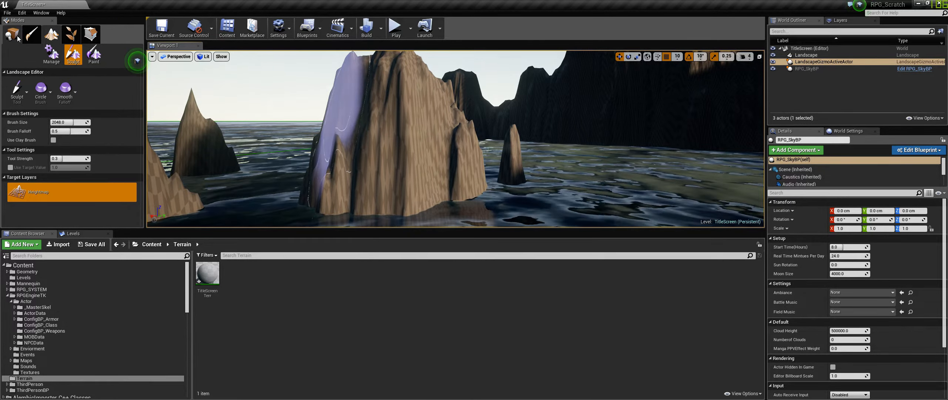
Select the imported landscape in placement mode and delete it from the level.
key(shift+1)
click(430, 112)
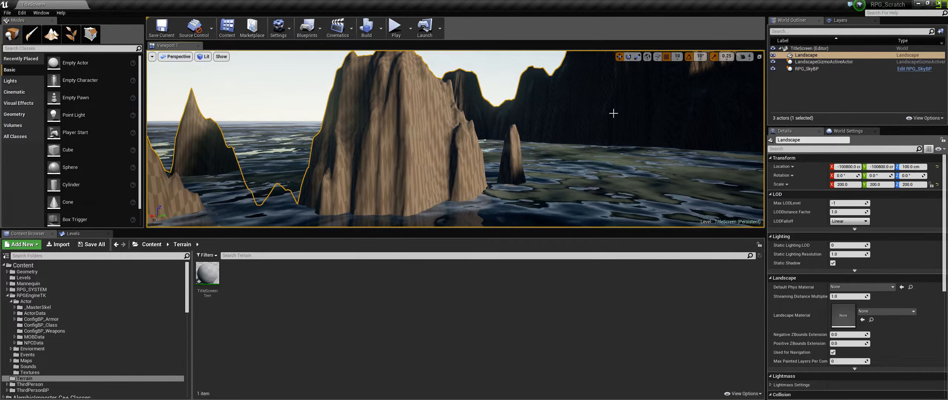
key(Delete)
Import the landscape from the heightmap again with its Z scale set to 100.
key(shift+3)
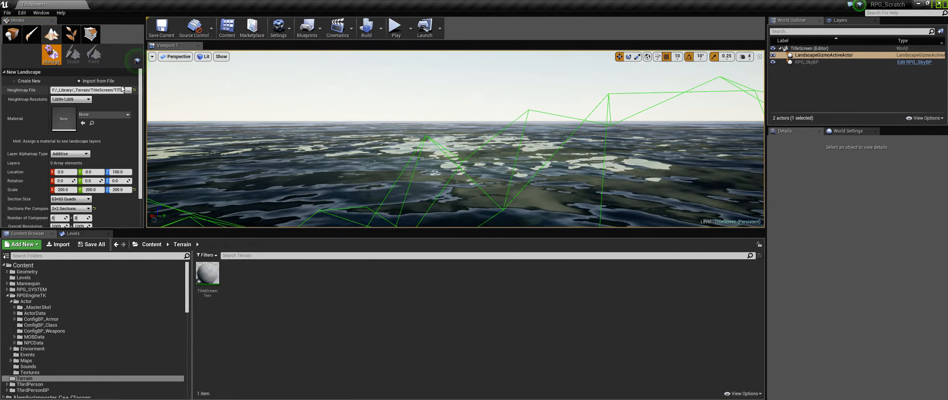
click(128, 190)
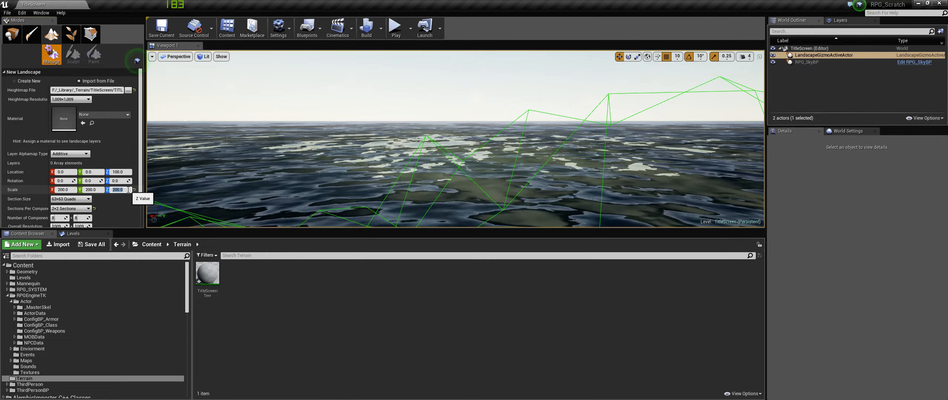
text(100)
key(Return)
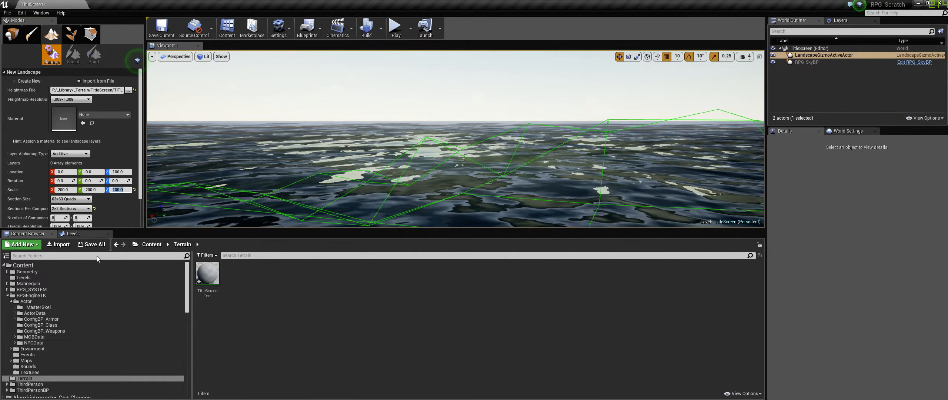
scroll(133, 186, down, 2)
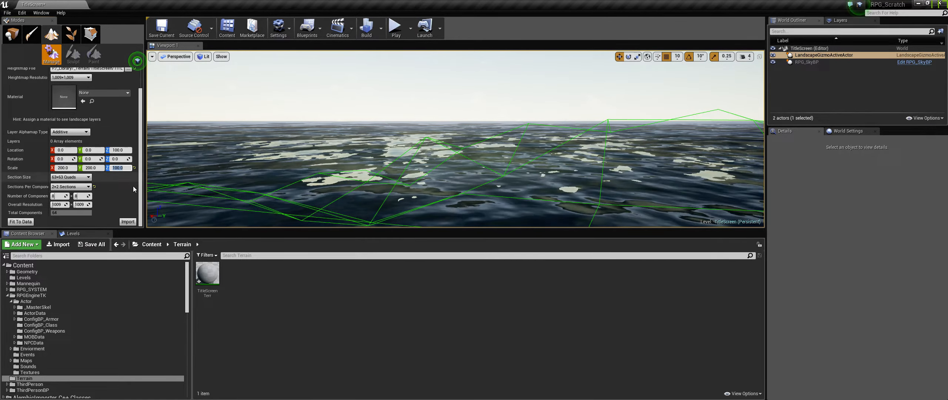
click(128, 221)
right_drag(450, 186, 451, 187)
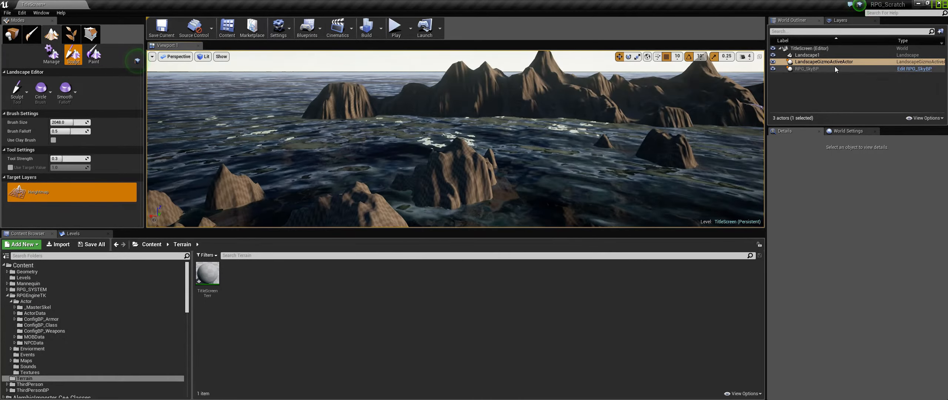
Select the imported landscape in placement mode and raise it to a Z location of about 12280 cm.
key(shift+1)
click(821, 68)
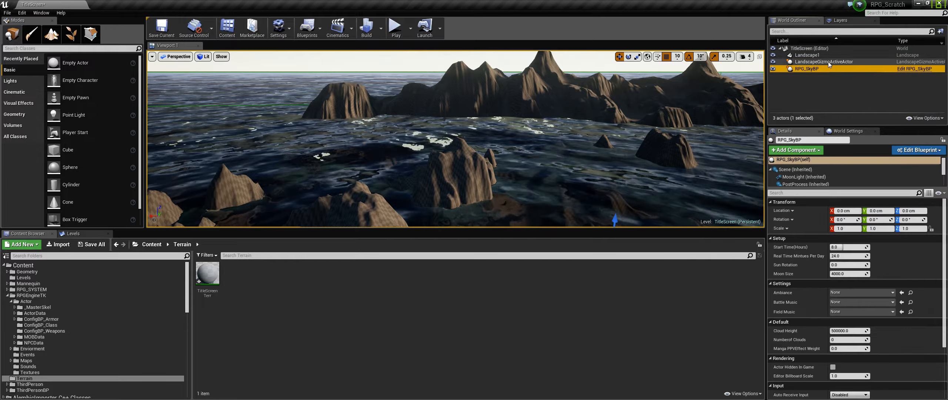
click(807, 55)
key(f)
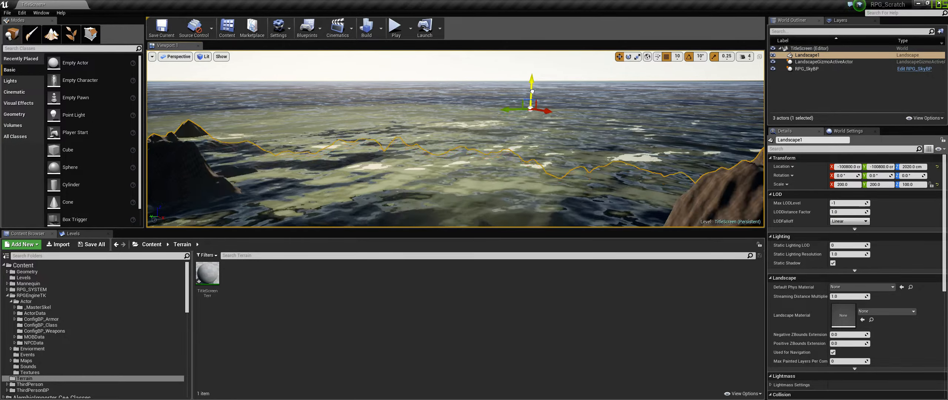
drag(532, 91, 527, 65)
right_drag(456, 139, 518, 124)
mouse_move(455, 139)
right_down()
mouse_move(467, 124)
mouse_move(445, 130)
right_up()
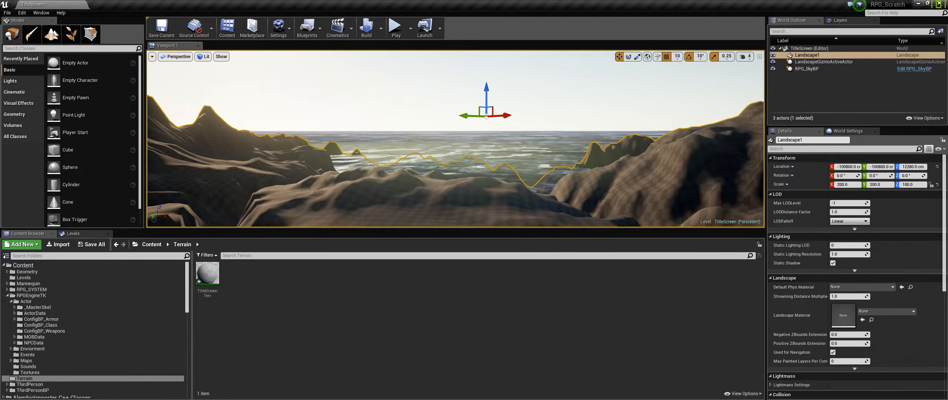
Find the Camera class among the placeable actors and place one on the sandy ground facing the bay.
click(576, 129)
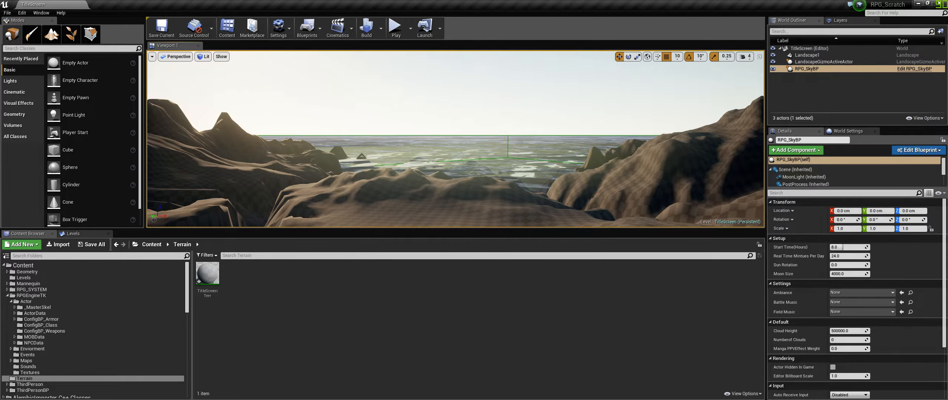
mouse_move(613, 153)
right_down()
mouse_move(659, 170)
mouse_move(633, 162)
mouse_move(602, 174)
mouse_move(599, 149)
mouse_move(617, 147)
right_up()
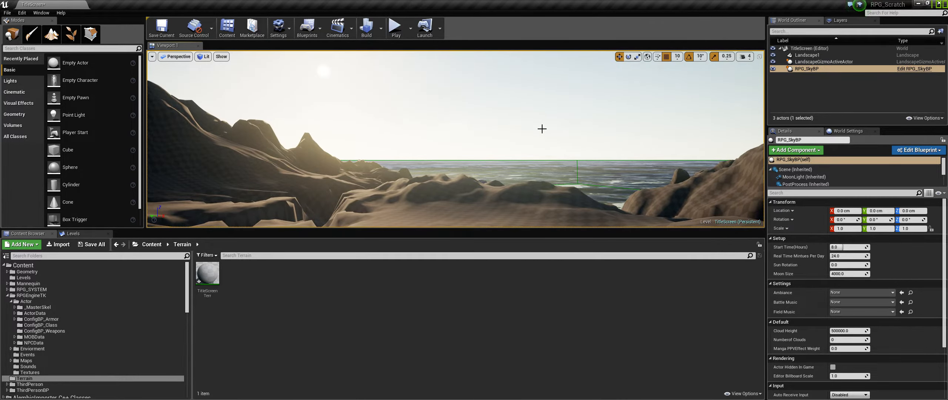
right_drag(252, 119, 245, 158)
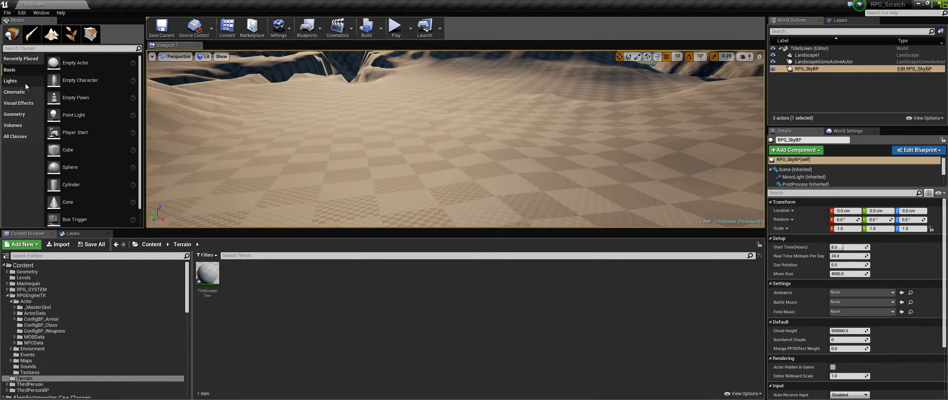
click(11, 80)
click(27, 104)
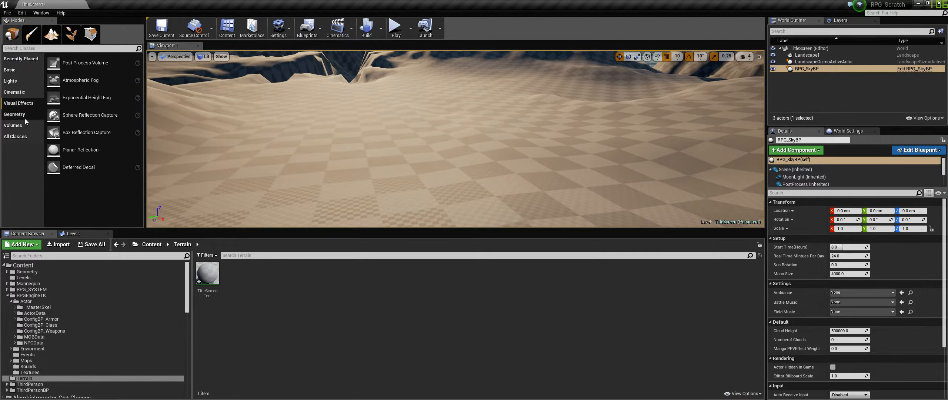
click(24, 117)
click(21, 72)
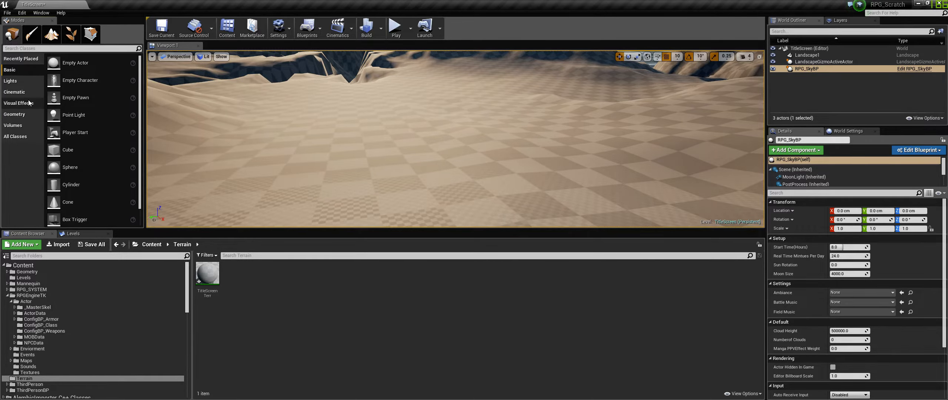
click(18, 92)
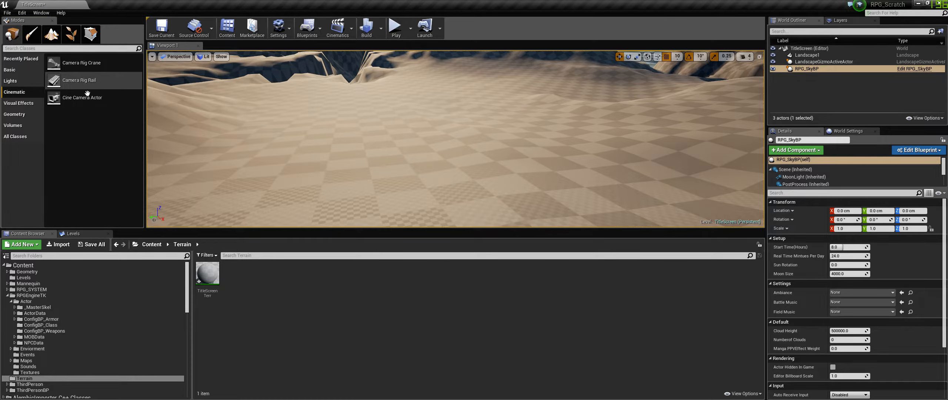
click(17, 140)
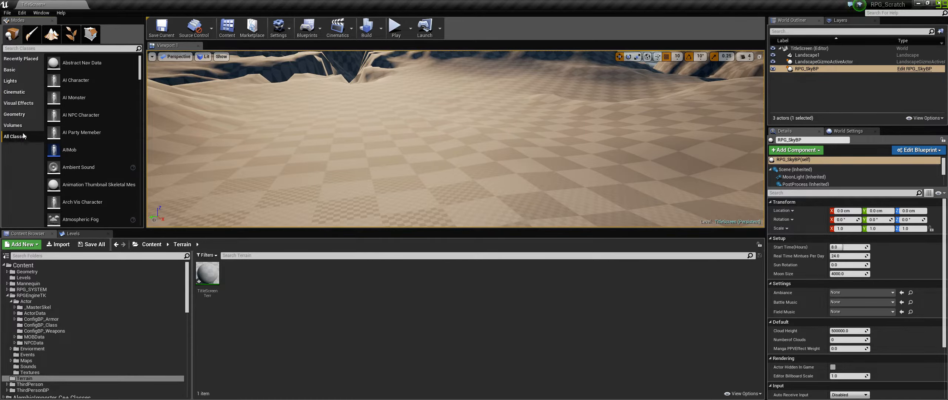
click(66, 49)
text(camera)
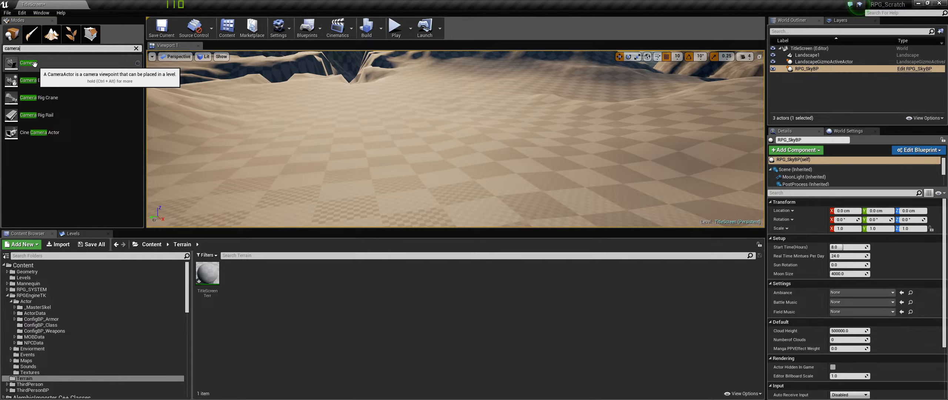
drag(28, 63, 429, 91)
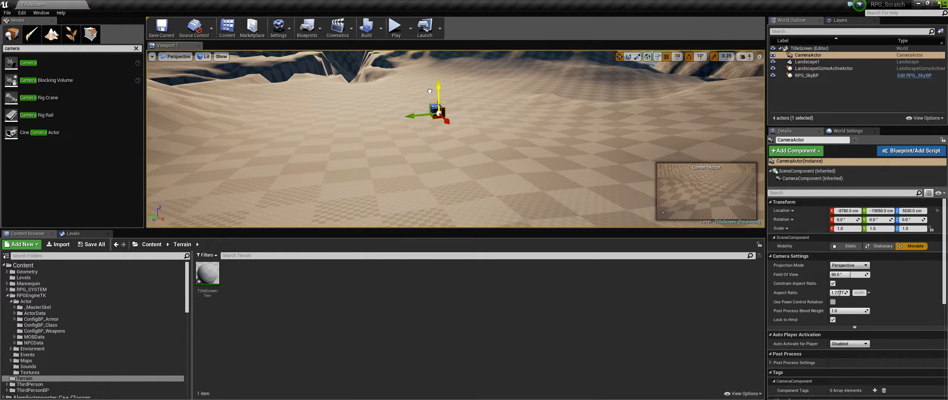
Rotate the camera actor to -150° about Z to face the sea and raise it to a height of about 5700 cm.
click(627, 56)
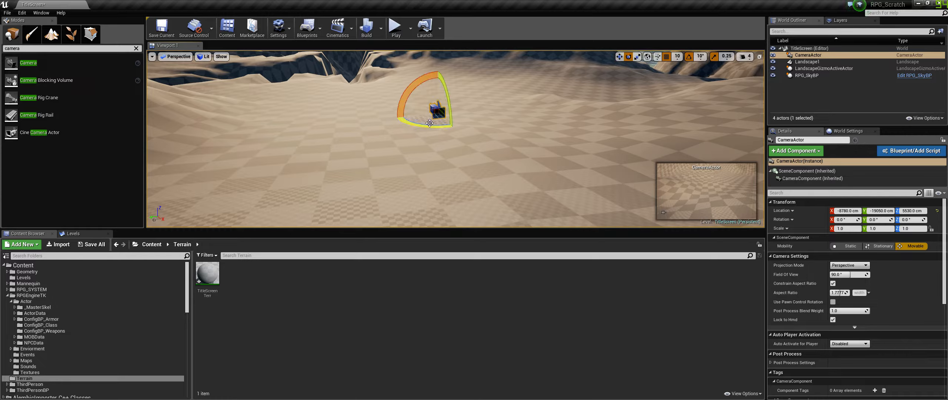
drag(412, 125, 366, 126)
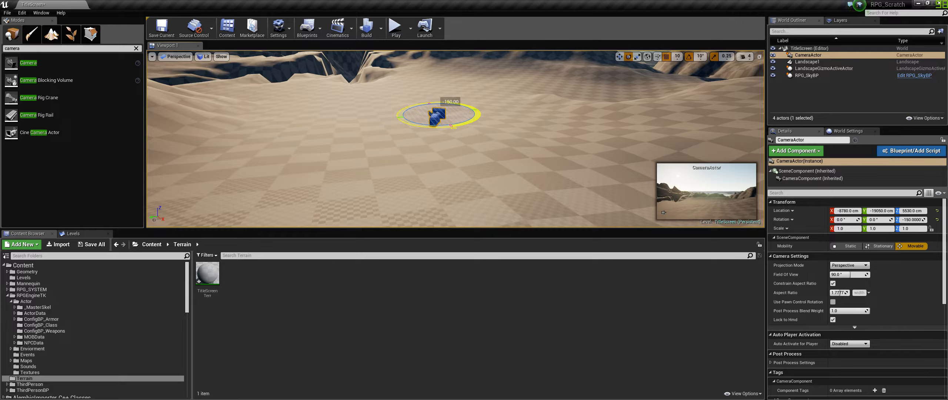
click(619, 57)
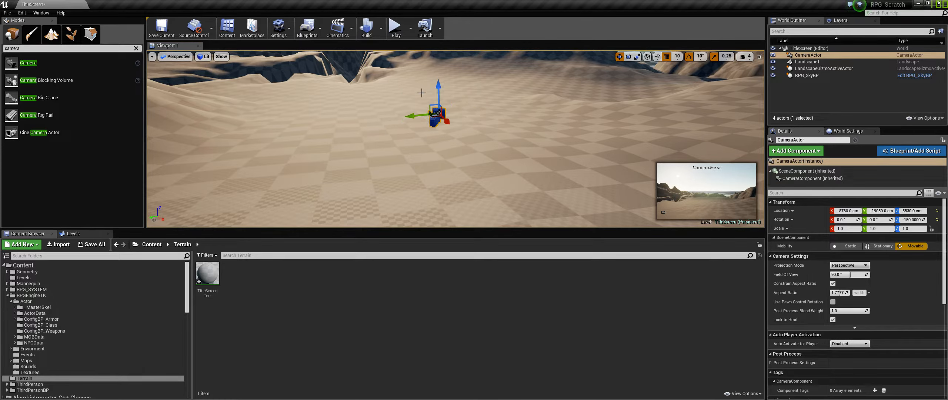
drag(439, 92, 439, 56)
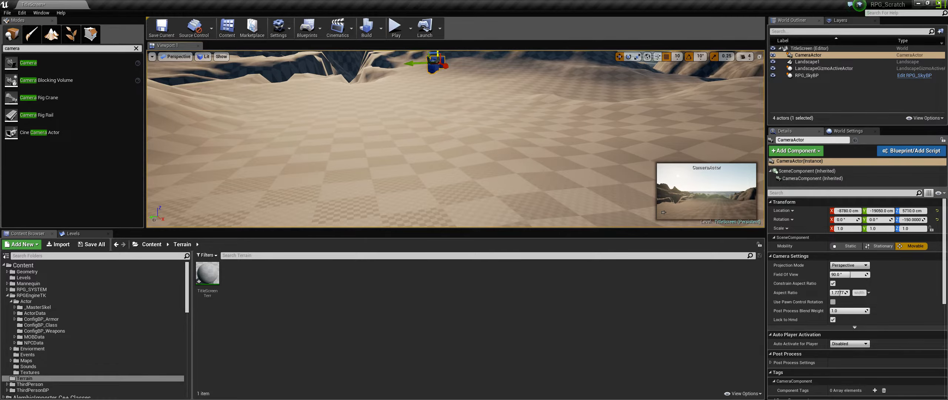
right_drag(438, 55, 454, 45)
key(s)
right_drag(514, 161, 486, 177)
key(w)
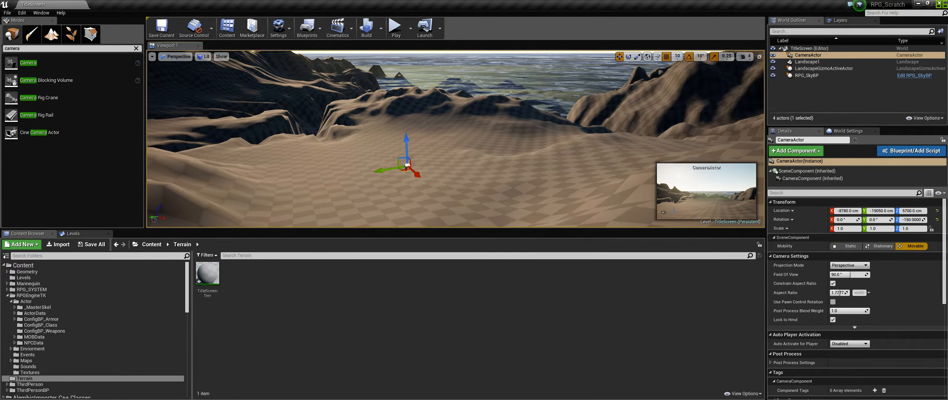
Look through the camera actor's settings and open its label for renaming.
scroll(811, 276, down, 5)
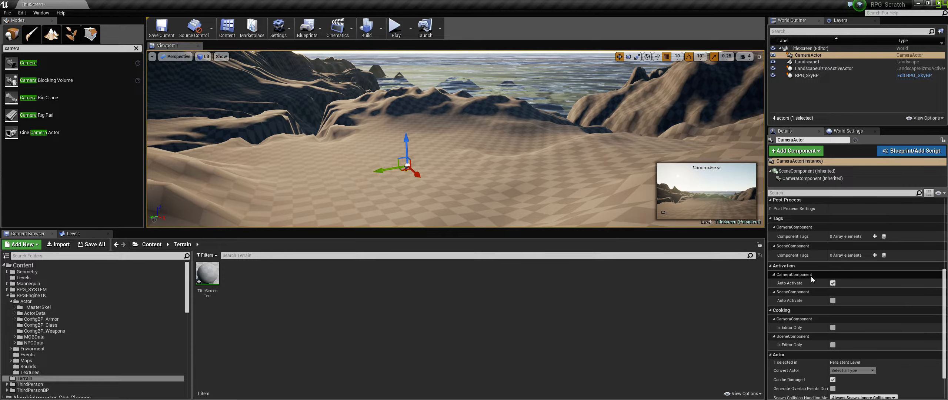
scroll(814, 280, up, 5)
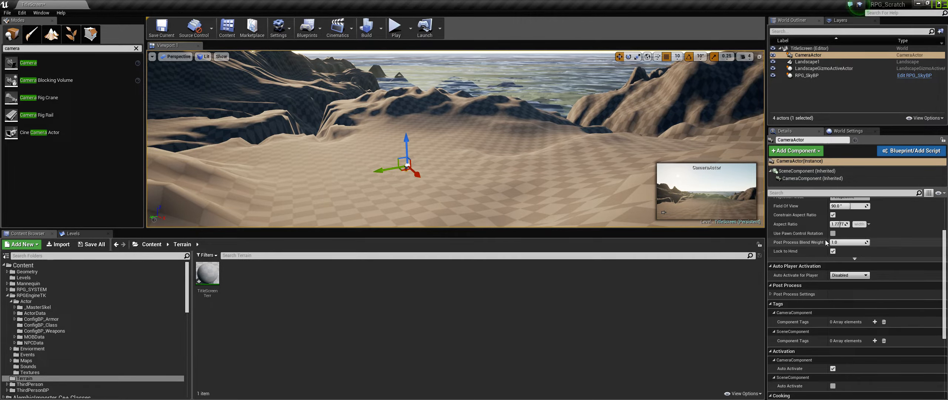
click(817, 56)
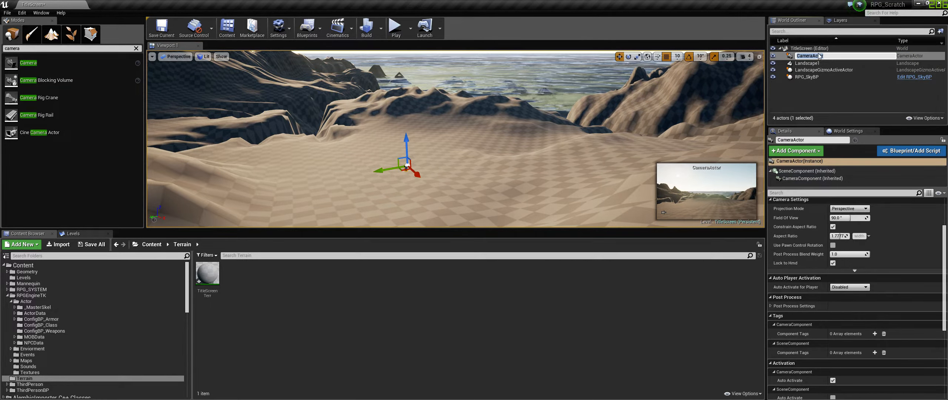
Open the RPG_StateSystem blueprint from the RPGSystem folder of the RPGEngineToolKit content.
scroll(145, 342, down, 15)
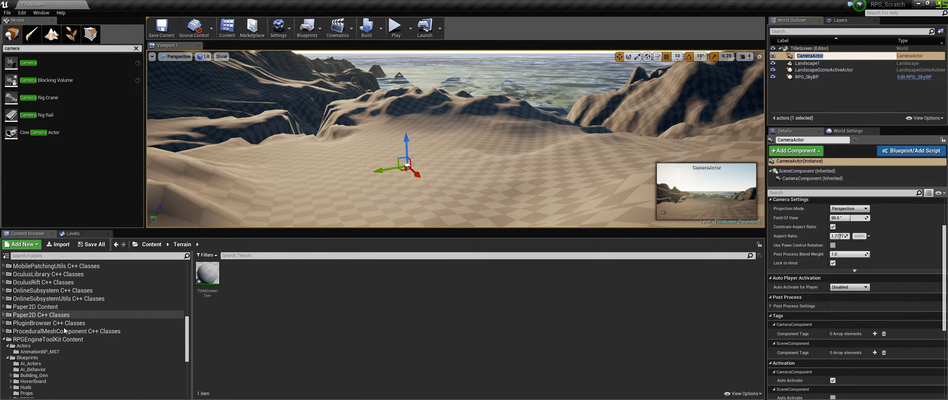
scroll(64, 328, down, 5)
click(40, 298)
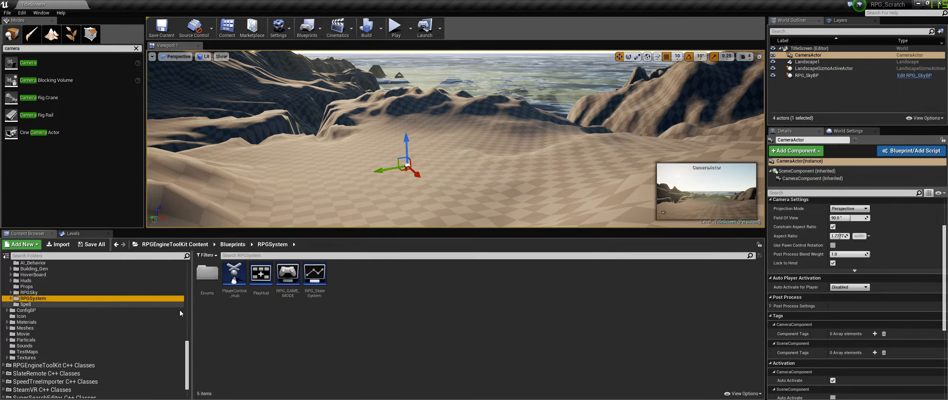
click(321, 273)
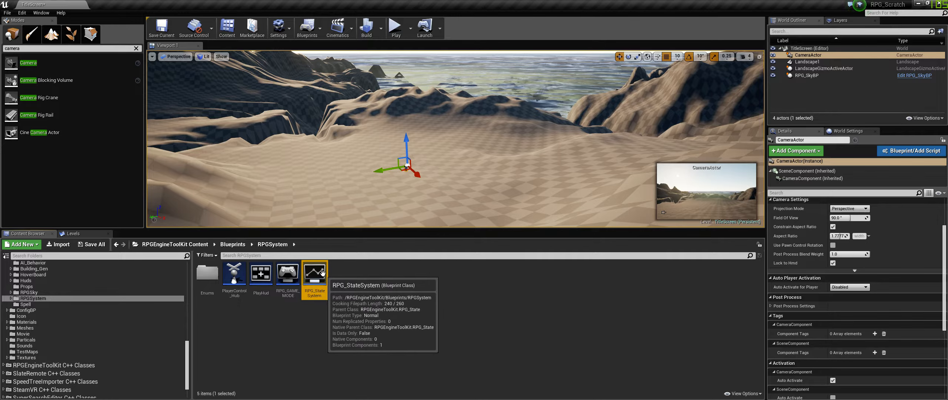
double_click(321, 273)
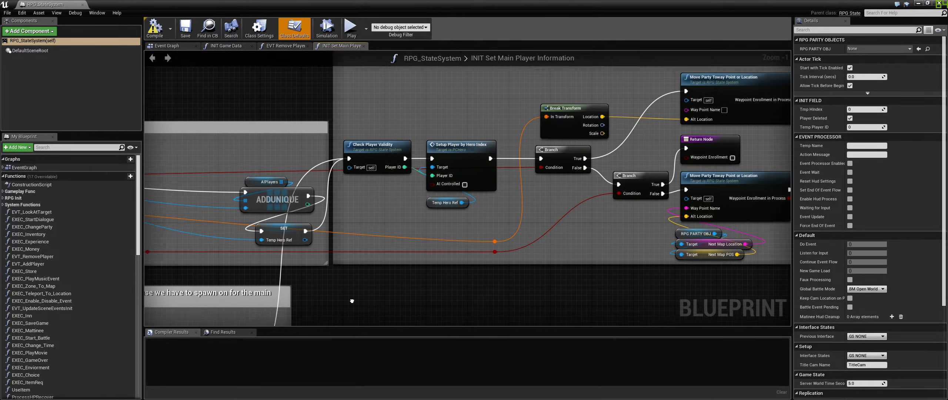
Examine the blueprint's INIT Set Main Player Information graph, its Event Graph and the INIT Game Data function.
right_drag(352, 301, 467, 104)
scroll(454, 172, down, 6)
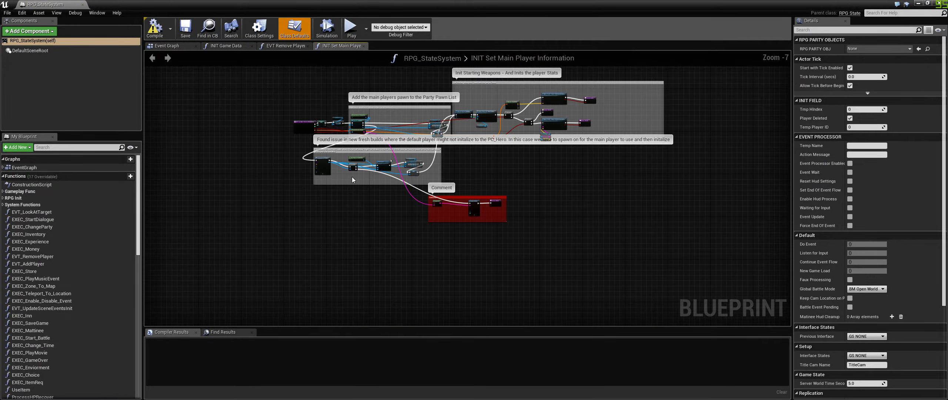
scroll(343, 171, up, 5)
right_drag(477, 248, 199, 162)
right_drag(273, 163, 425, 330)
right_drag(297, 216, 390, 199)
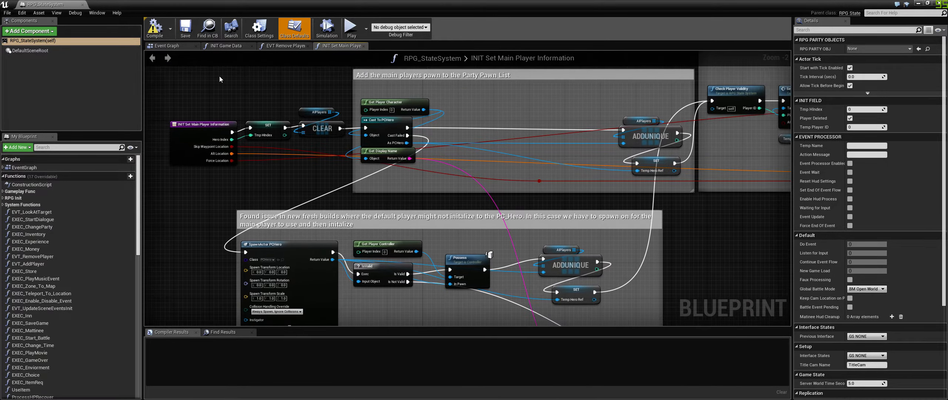
click(174, 47)
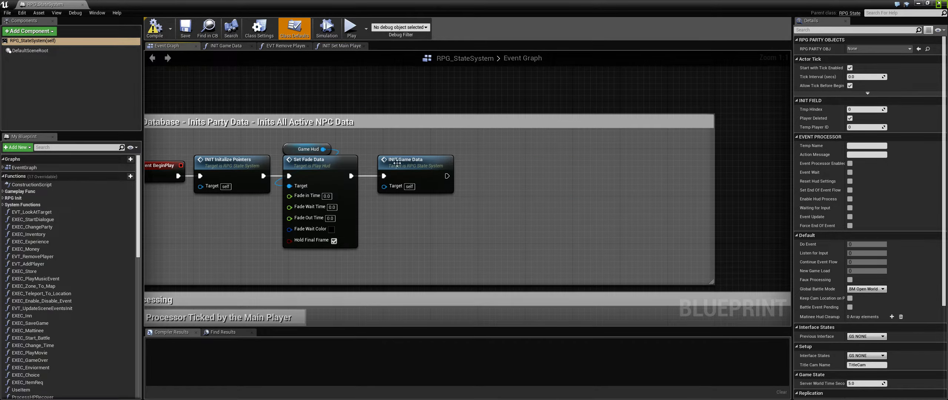
double_click(446, 176)
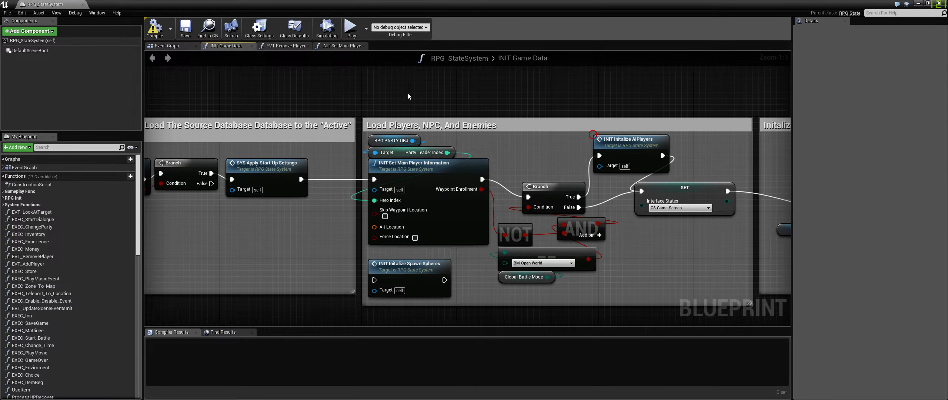
Open the HUD_Title widget blueprint from the Huds folder and look through its graph variables for the title camera name.
double_click(207, 4)
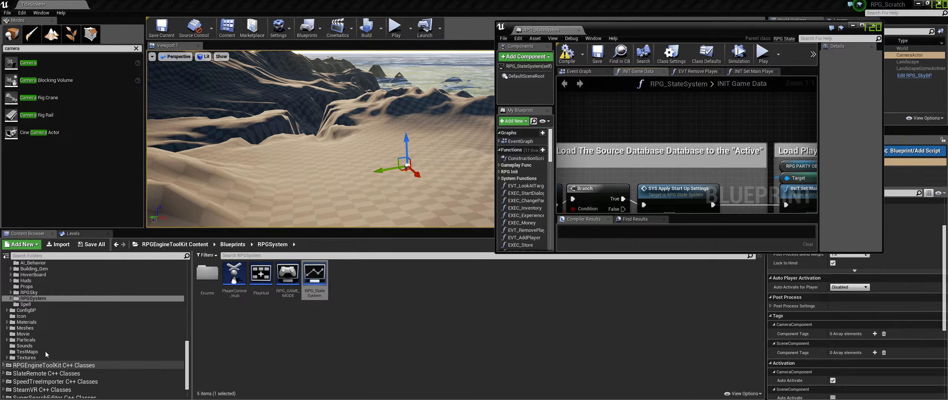
scroll(48, 302, up, 2)
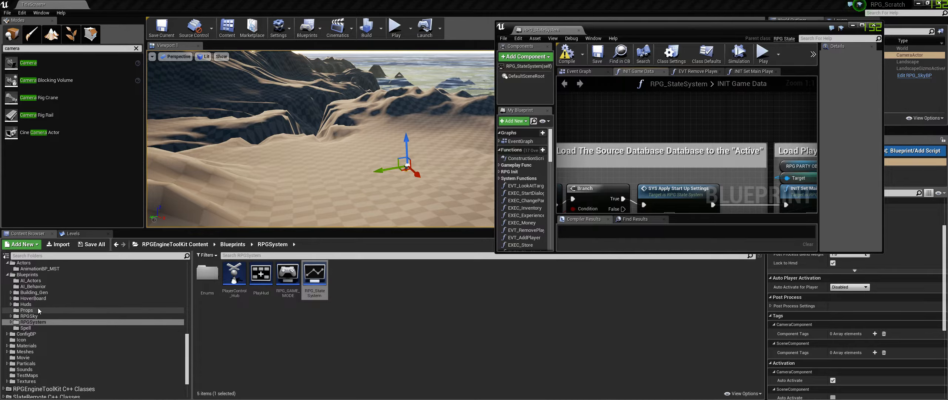
click(39, 303)
click(381, 332)
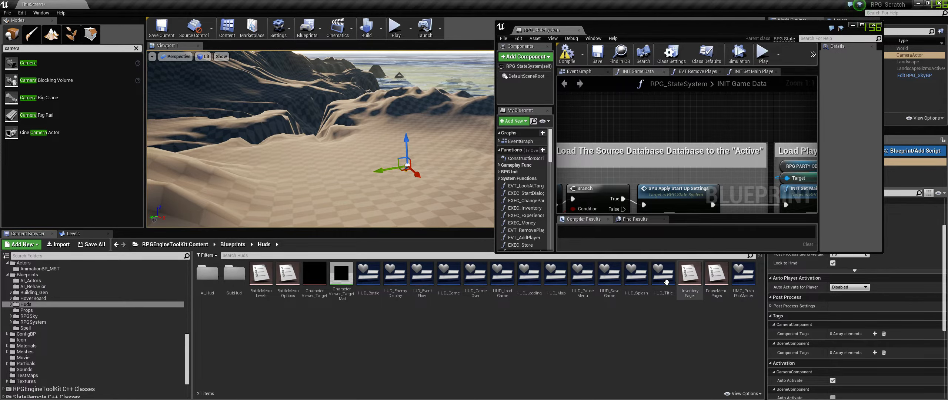
double_click(663, 284)
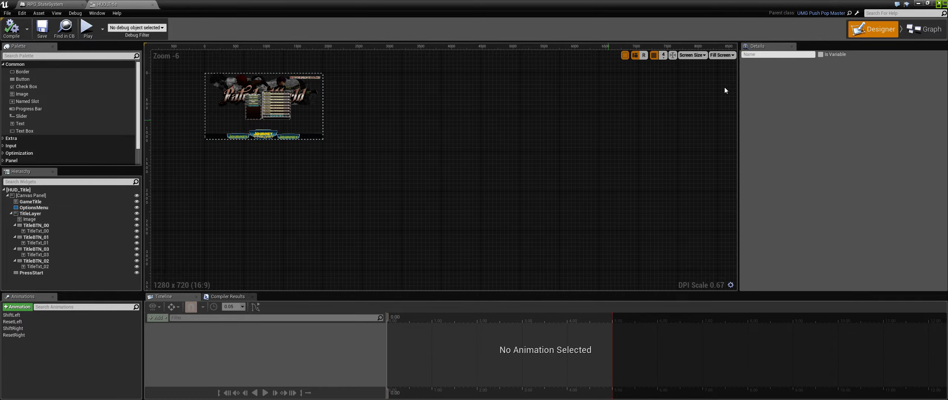
click(924, 28)
scroll(51, 206, down, 8)
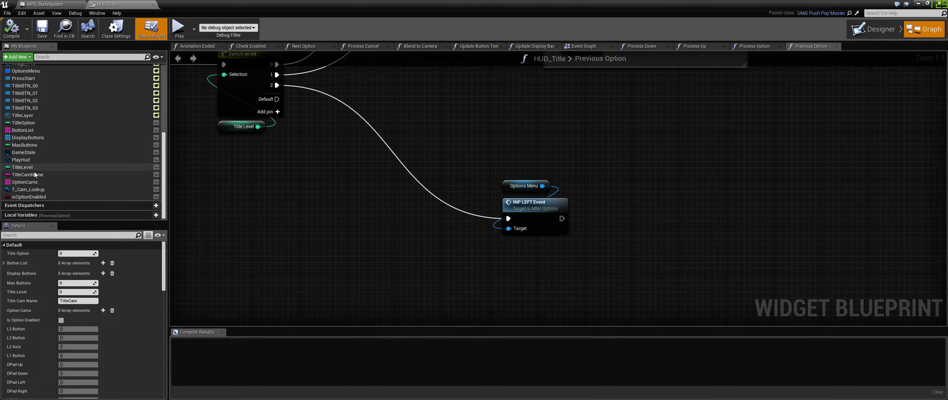
Check the default values of the OptionCams and TitleCamName variables in the HUD_Title blueprint.
click(26, 183)
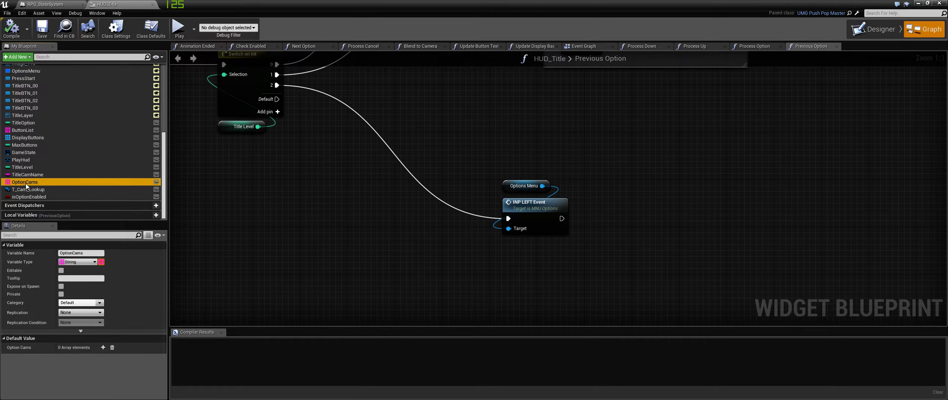
click(48, 174)
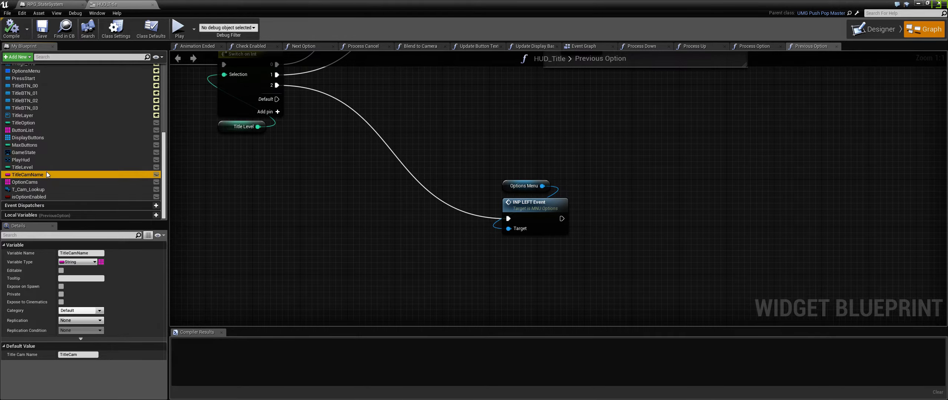
click(83, 354)
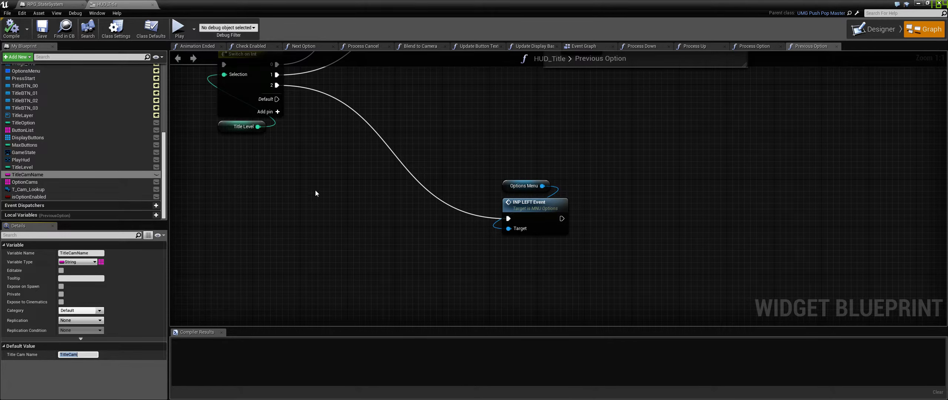
Examine how the Option Cams array feeds the Blend to Camera node in the Previous Option function graph.
right_drag(526, 87, 471, 336)
right_drag(691, 129, 330, 279)
right_drag(408, 279, 508, 258)
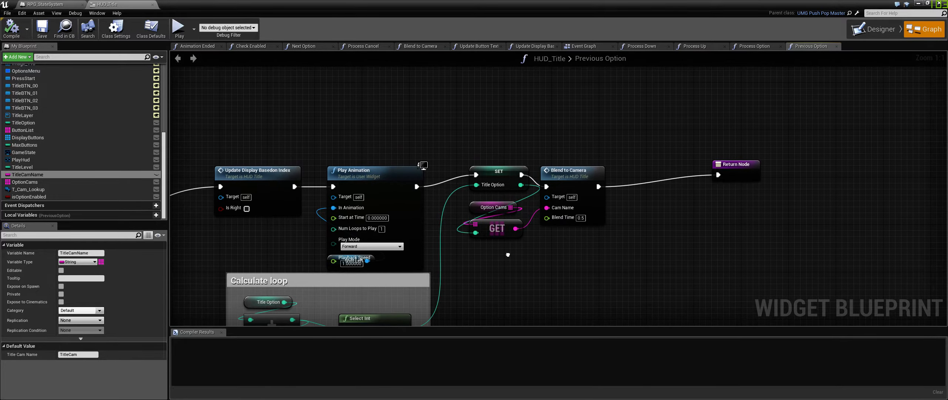
click(548, 225)
right_drag(548, 225, 620, 194)
drag(563, 177, 554, 184)
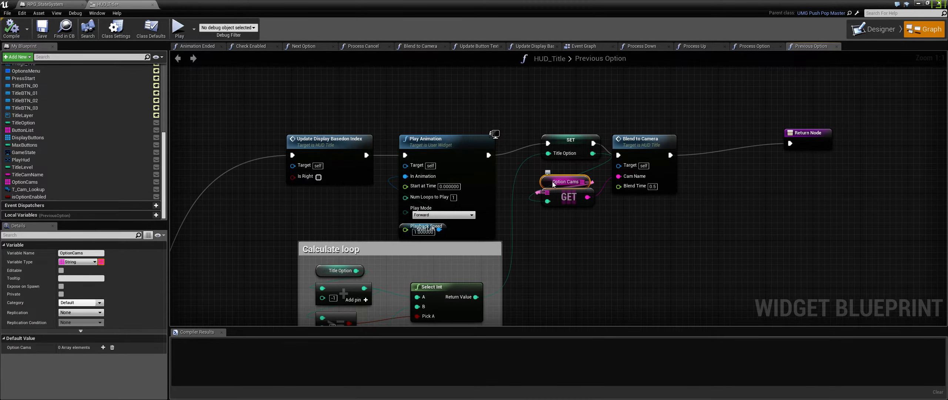
click(552, 213)
click(562, 182)
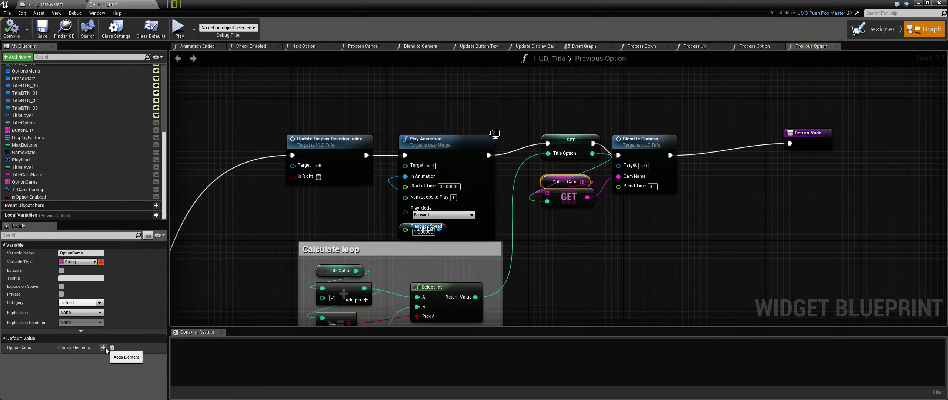
right_drag(334, 221, 350, 211)
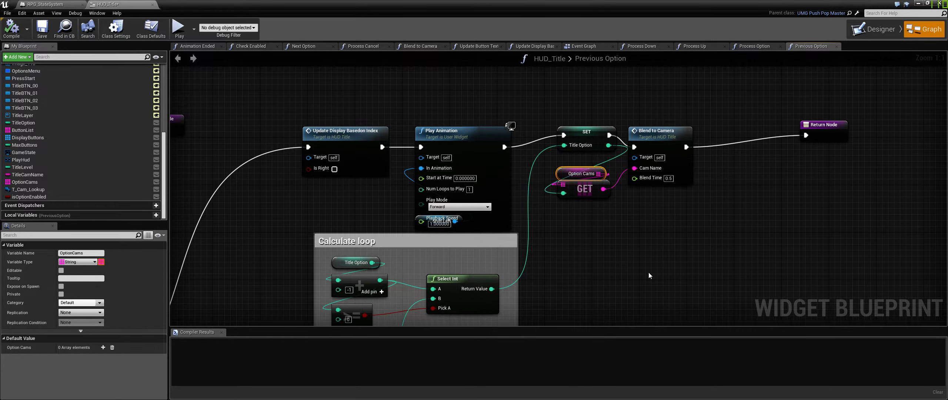
right_drag(649, 273, 924, 33)
right_drag(441, 186, 537, 138)
right_drag(947, 0, 581, 265)
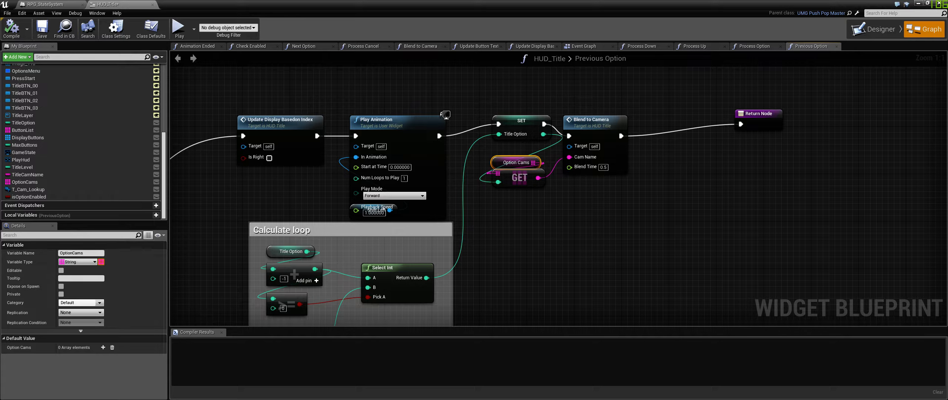
Rename the level's CameraActor as TitleCam, matching the default value of the TitleCamName variable.
click(27, 174)
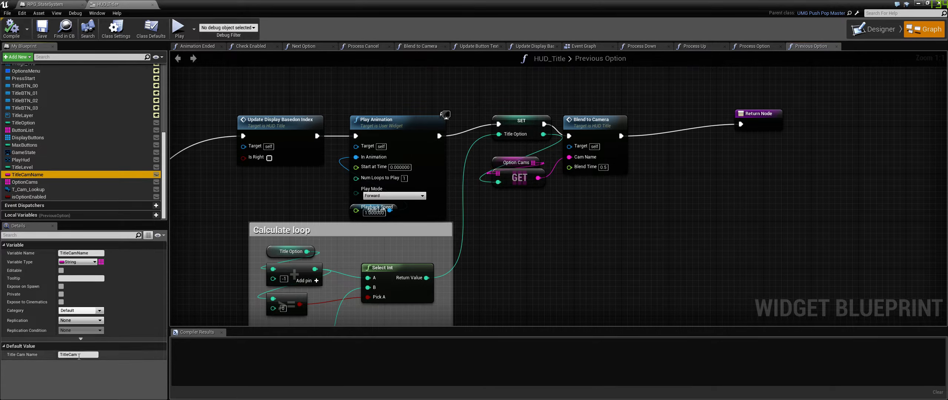
click(95, 354)
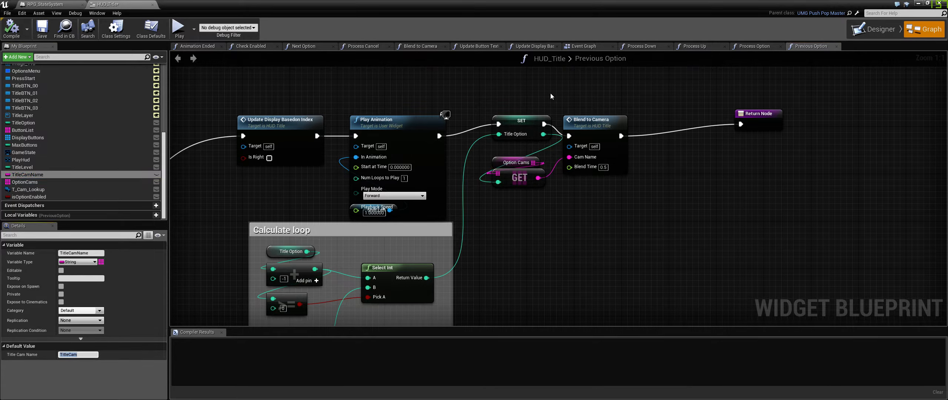
click(62, 4)
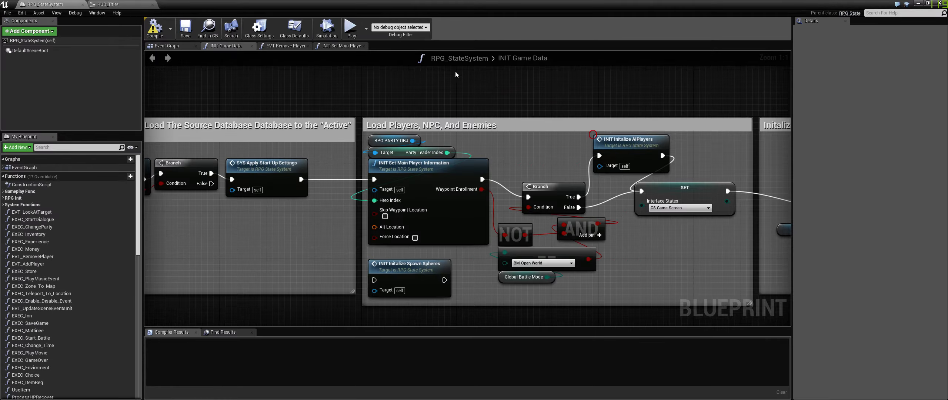
click(918, 3)
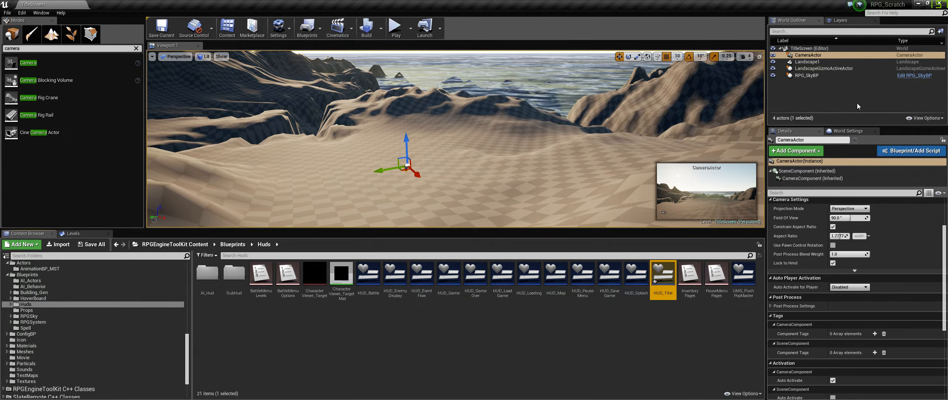
click(905, 55)
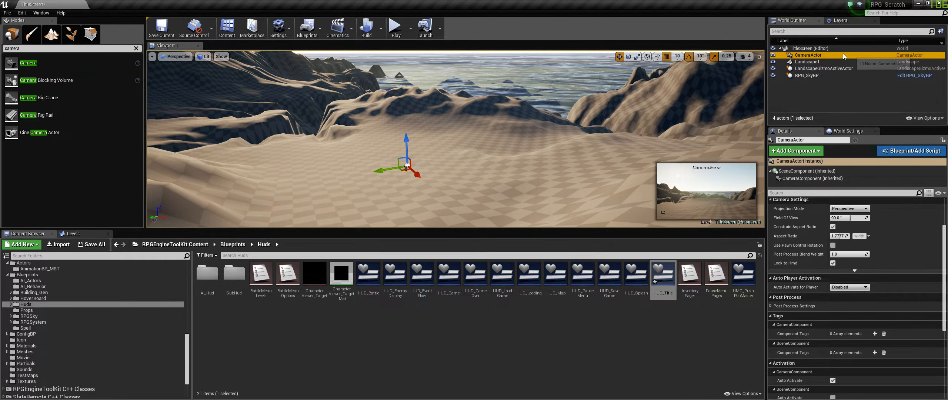
click(812, 56)
text(TitleCam)
key(Return)
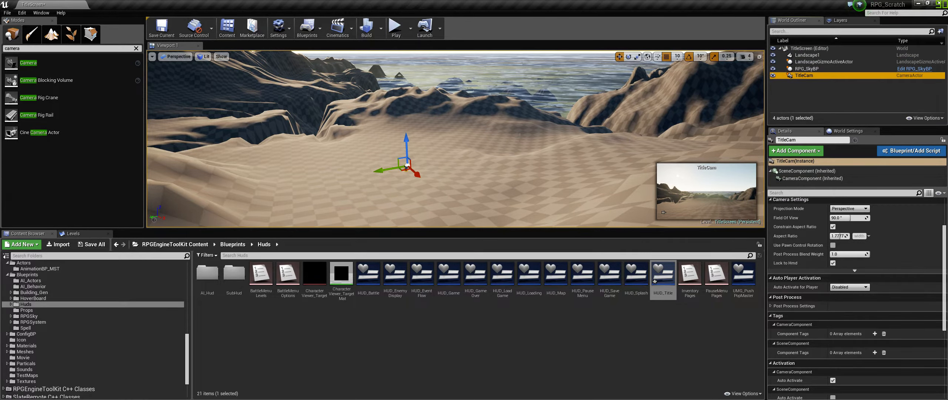
Play the title screen level, check it in full screen, and stop the play session.
click(480, 104)
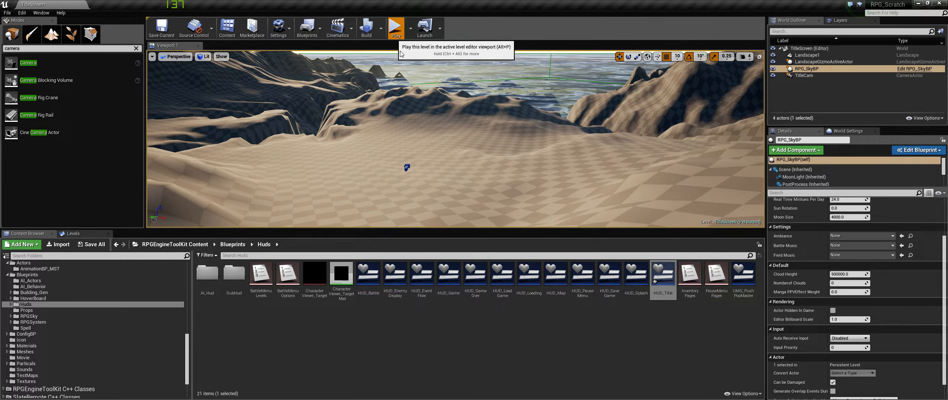
click(396, 30)
click(499, 163)
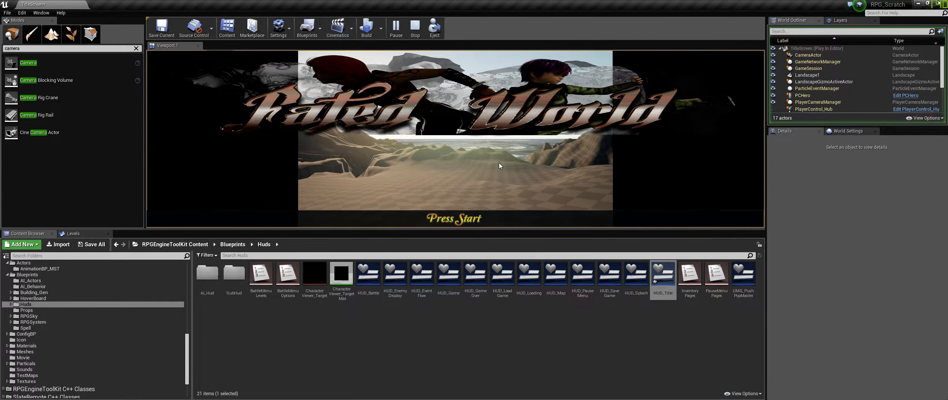
key(F11)
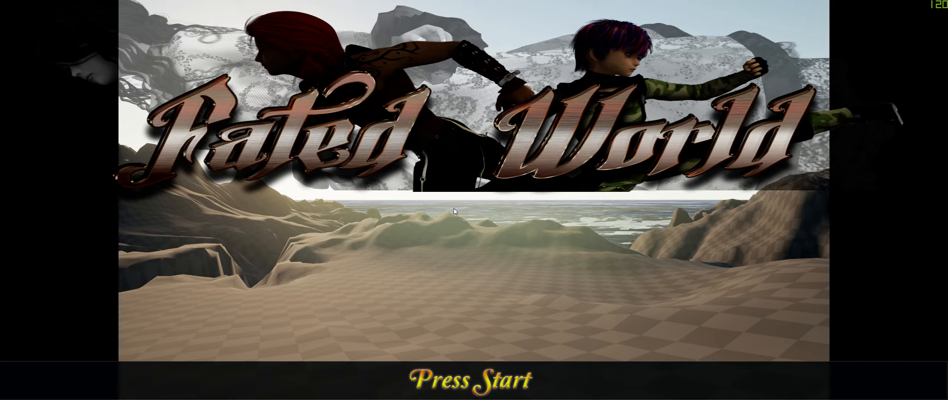
key(F11)
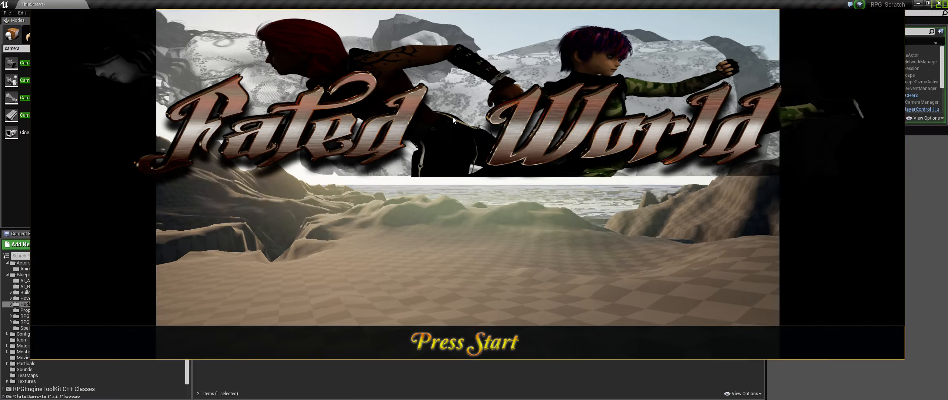
key(Escape)
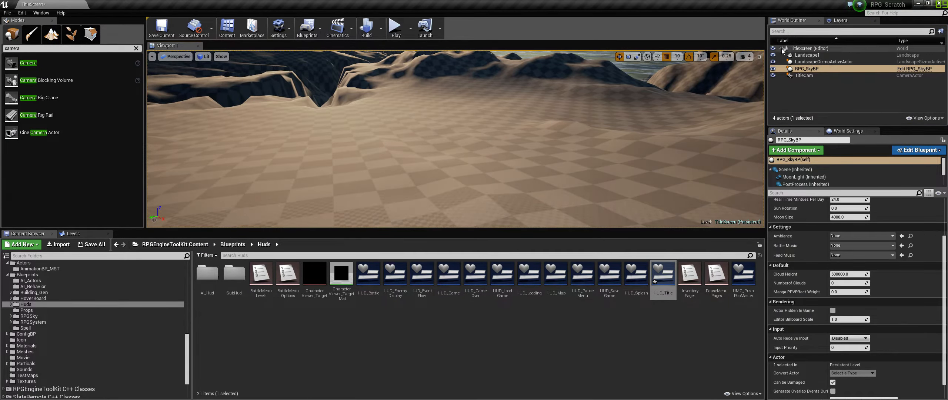
Turn off Constrain Aspect Ratio in the camera settings of the TitleCam actor.
click(809, 75)
scroll(822, 229, up, 3)
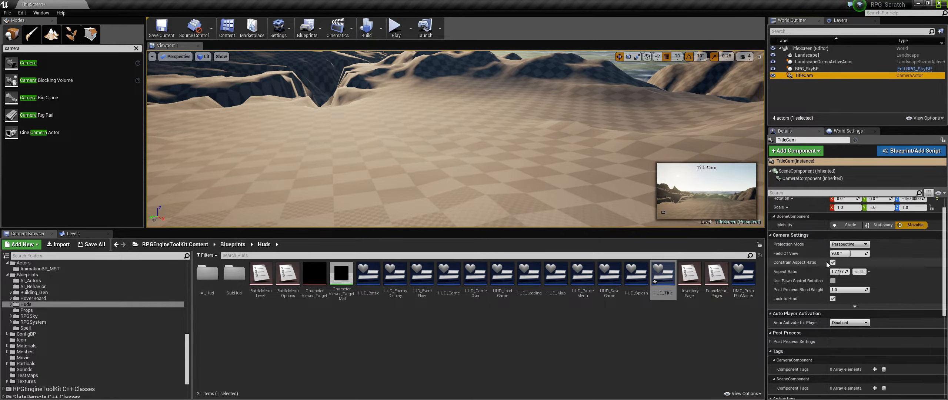
click(833, 262)
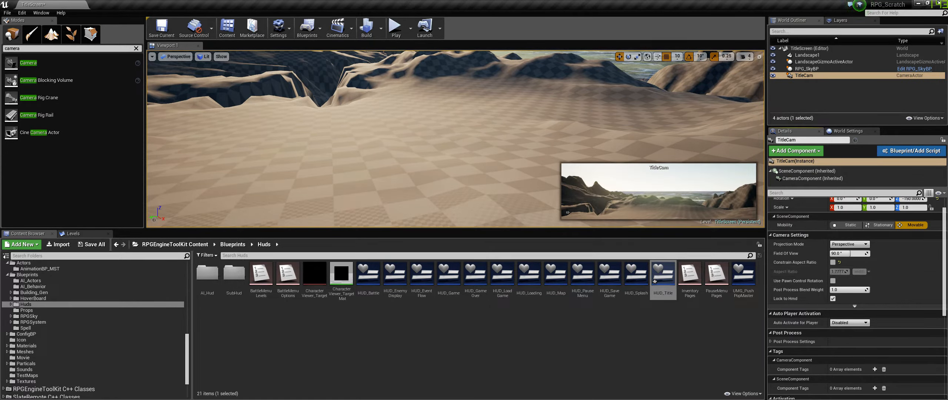
right_drag(481, 148, 465, 140)
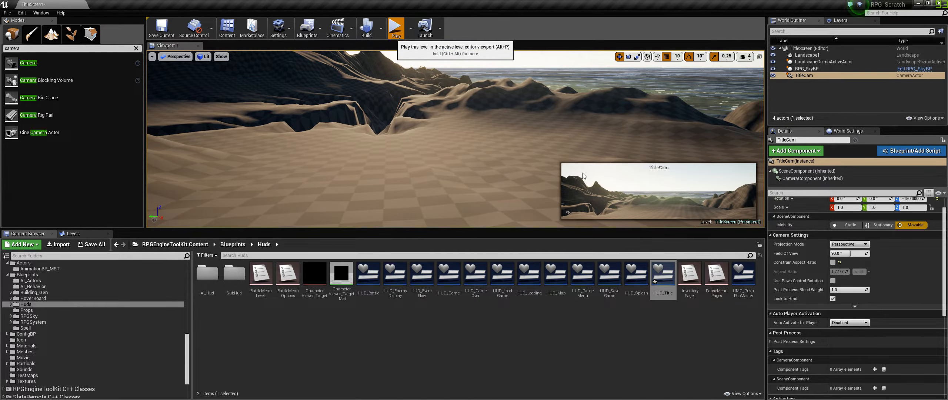
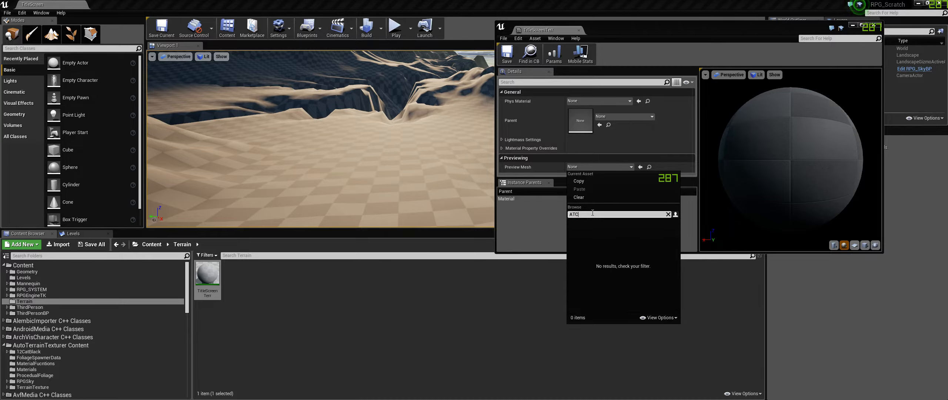
Show plugin content in the mesh picker, and set AutoTerrainTexturer's ATC_Material_Base as the parent of the TitleScreenTerr material instance.
click(654, 319)
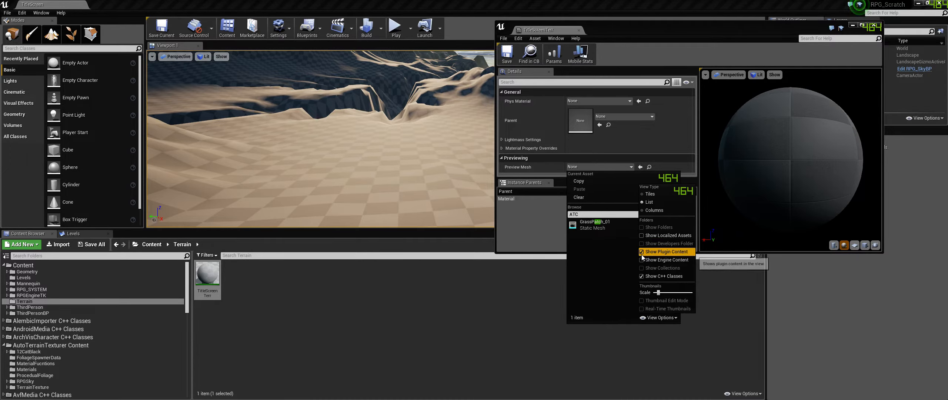
click(537, 231)
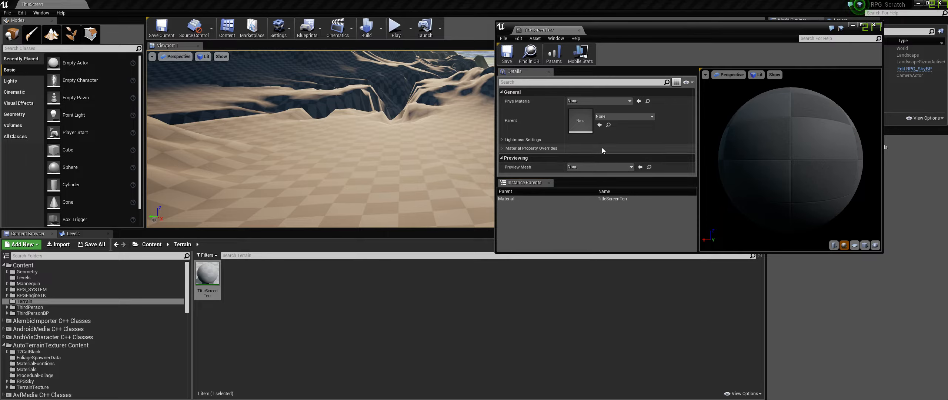
scroll(103, 371, down, 3)
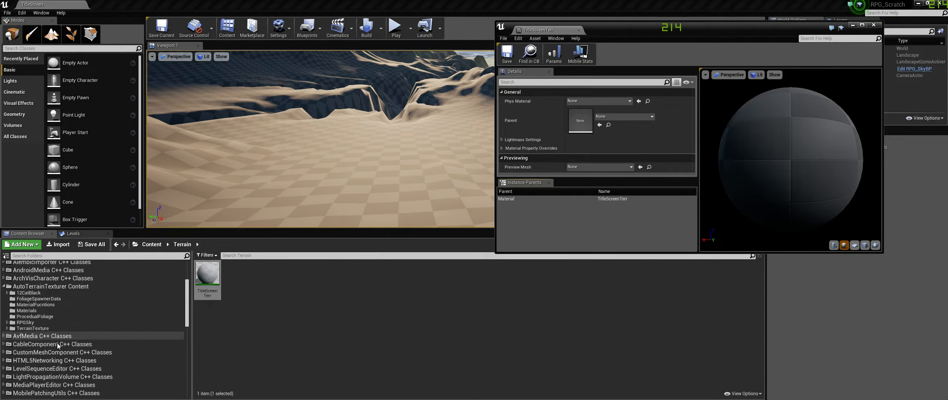
scroll(59, 348, up, 3)
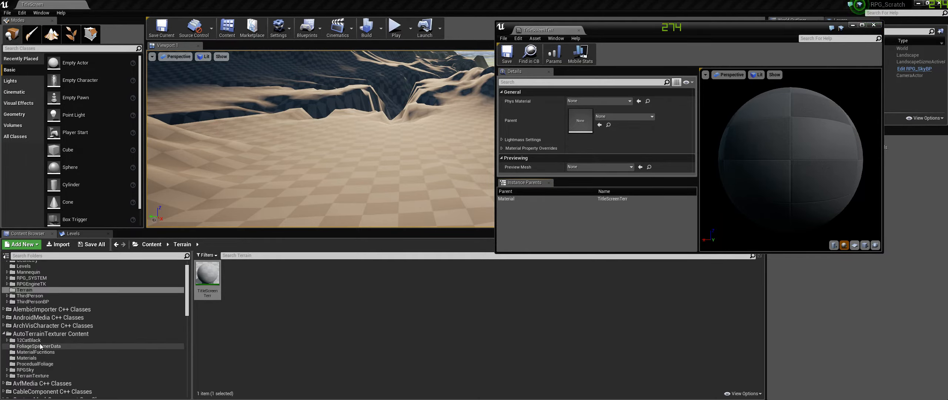
click(35, 351)
click(29, 357)
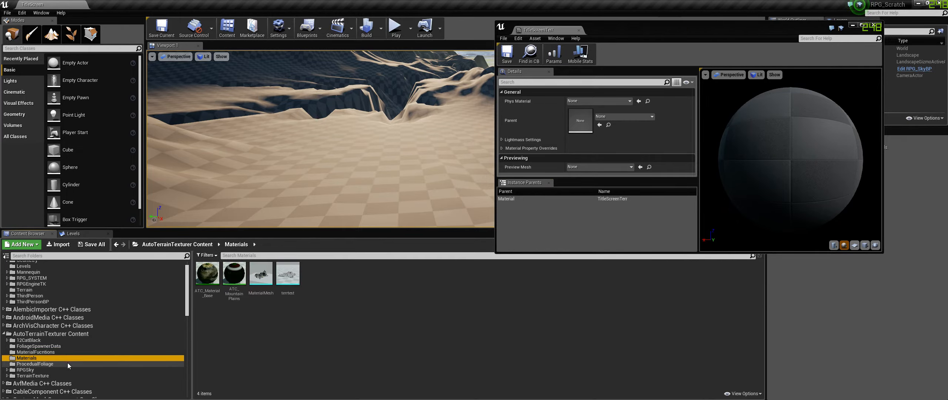
drag(204, 284, 511, 163)
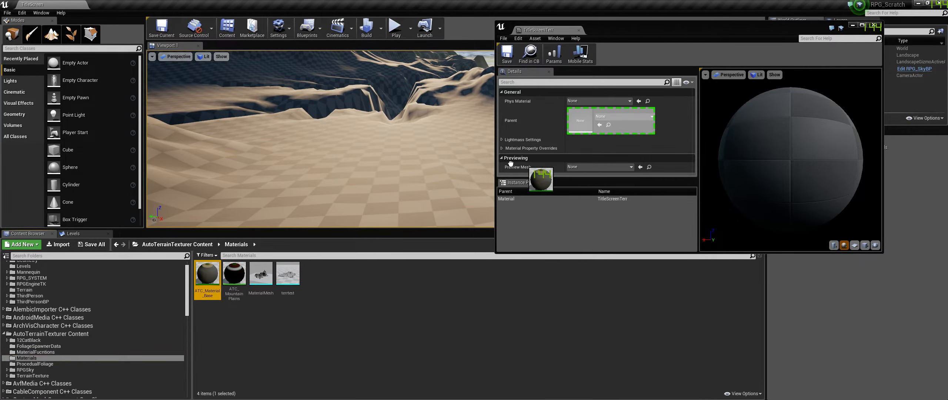
drag(576, 106, 577, 108)
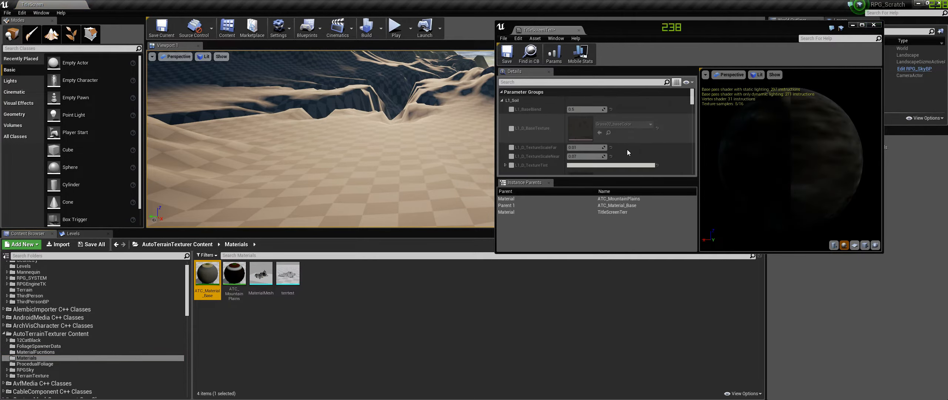
Review the inherited layer parameters of TitleScreenTerr, and save and close the material instance.
double_click(645, 29)
scroll(338, 185, down, 8)
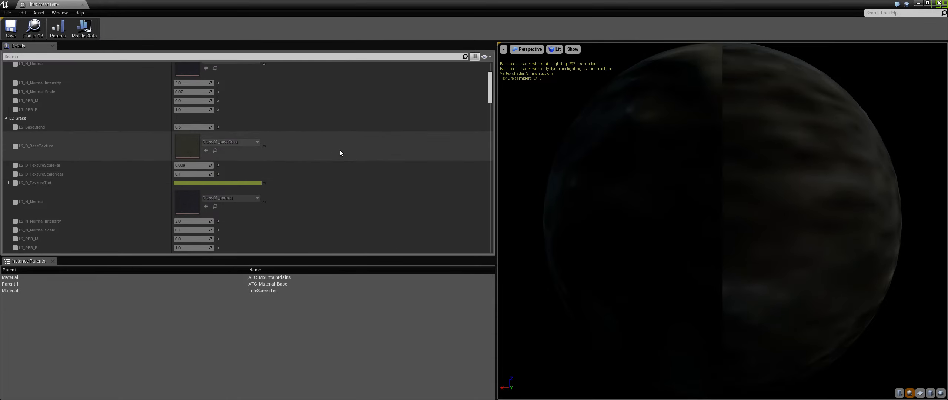
double_click(330, 3)
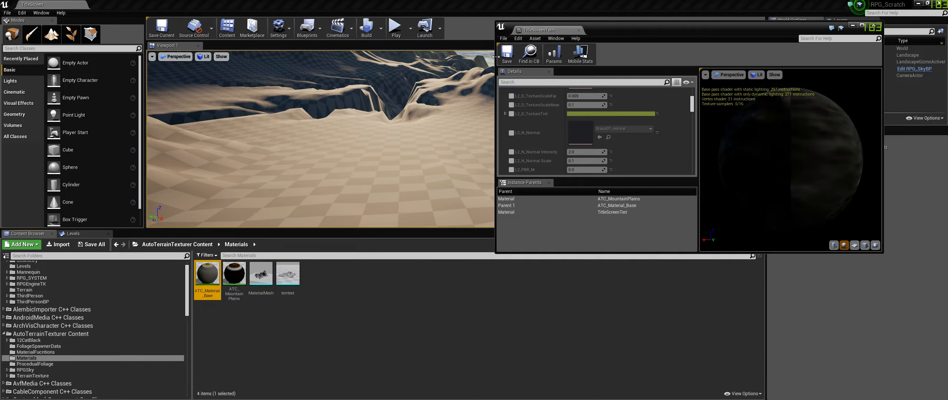
click(507, 55)
click(873, 25)
click(515, 321)
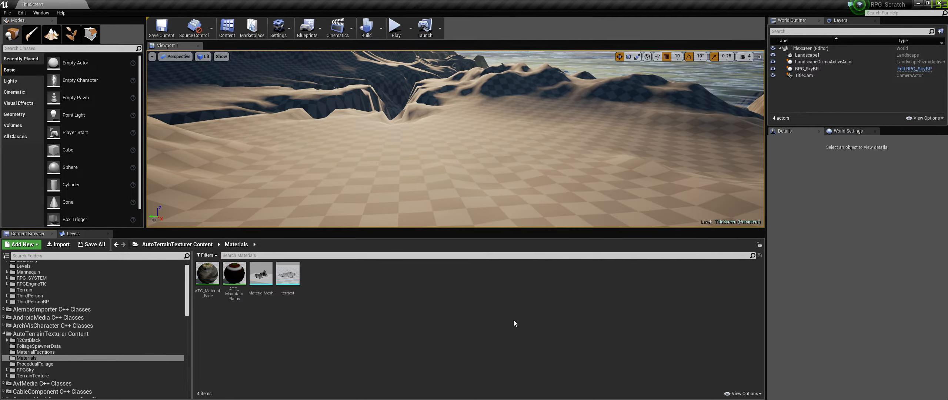
Open the project's Terrain folder containing the TitleScreenTerr material instance.
scroll(54, 279, up, 1)
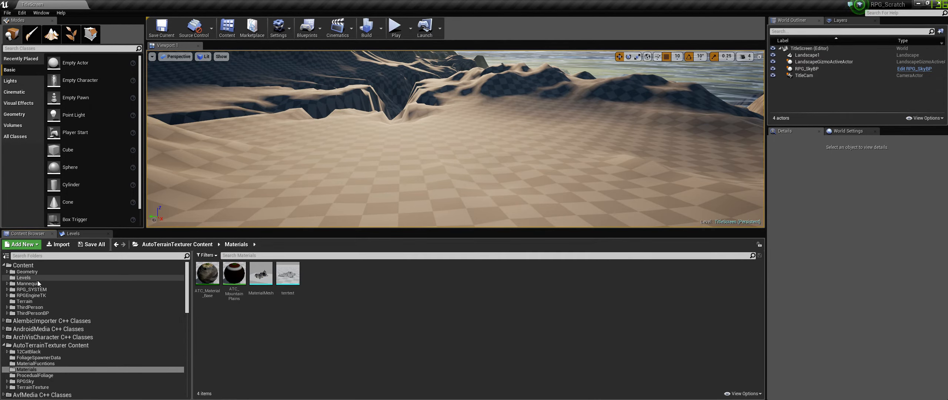
click(38, 278)
click(35, 304)
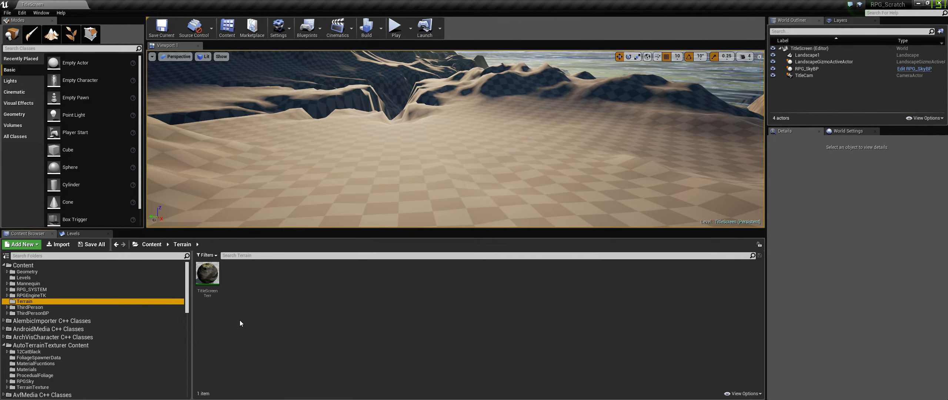
Assign the TitleScreenTerr material instance to Landscape1 as its landscape material.
click(210, 278)
drag(203, 269, 478, 149)
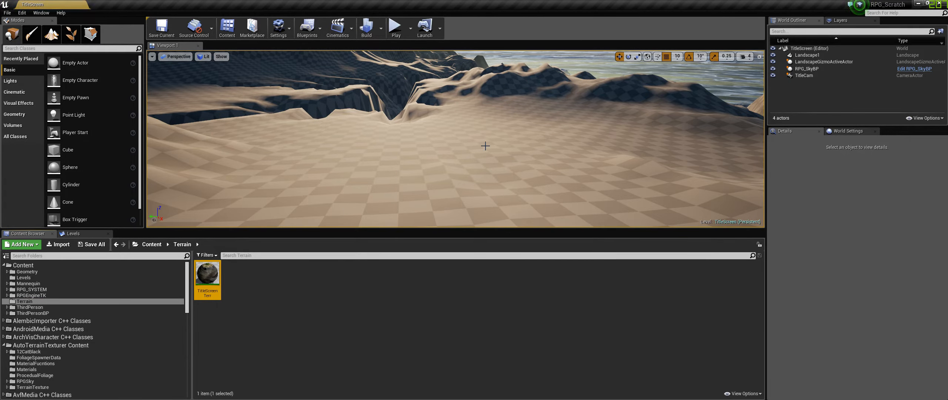
click(813, 56)
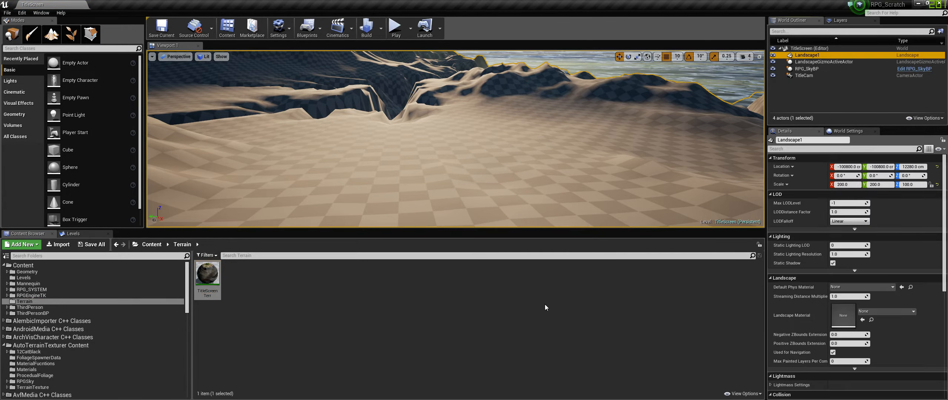
drag(208, 285, 827, 310)
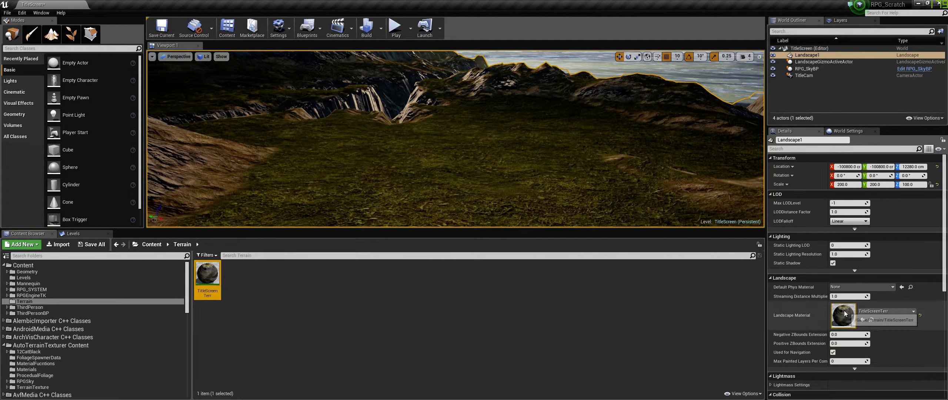
Open the LGT_GrassCover and LGT_ForestCover grass types from AutoTerrainTexturer's FoliageSpawnerData folder.
right_drag(455, 139, 637, 156)
right_drag(483, 194, 370, 200)
right_drag(505, 229, 505, 203)
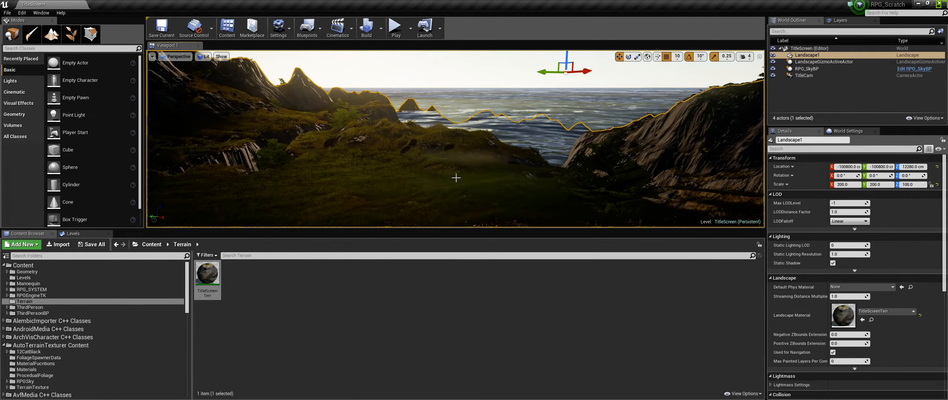
scroll(61, 325, down, 8)
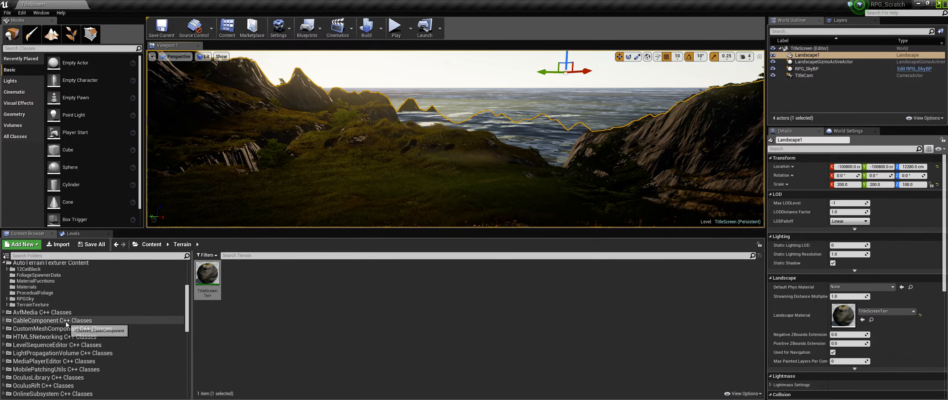
scroll(52, 314, up, 3)
click(41, 294)
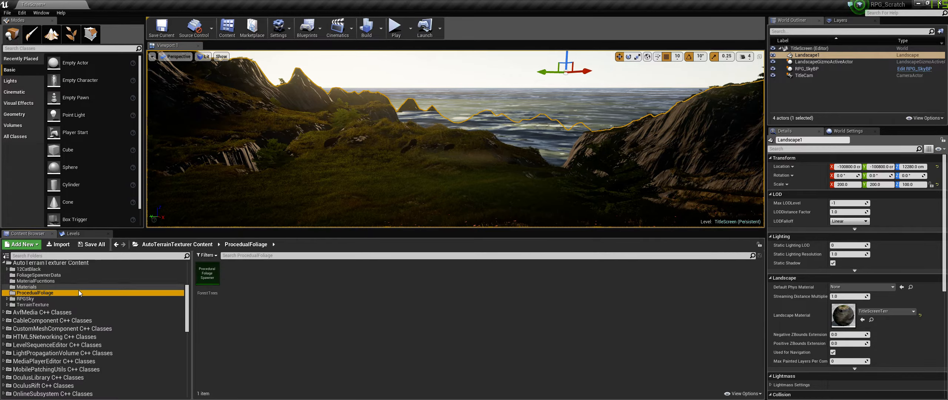
scroll(45, 292, up, 2)
click(52, 306)
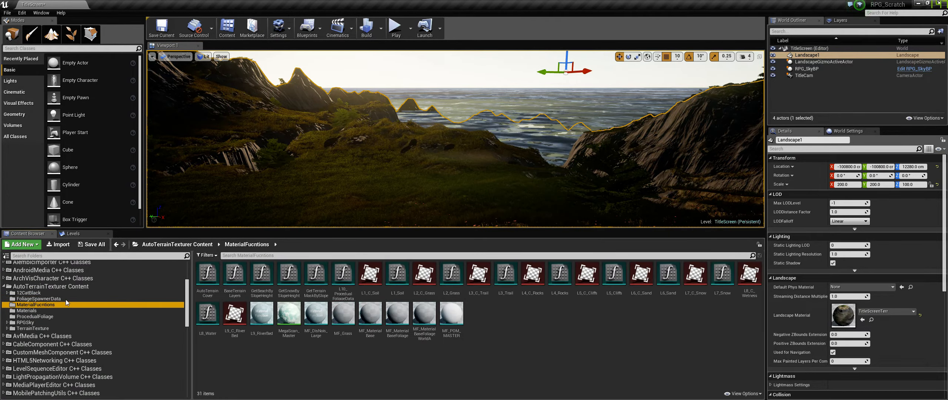
click(38, 298)
double_click(234, 274)
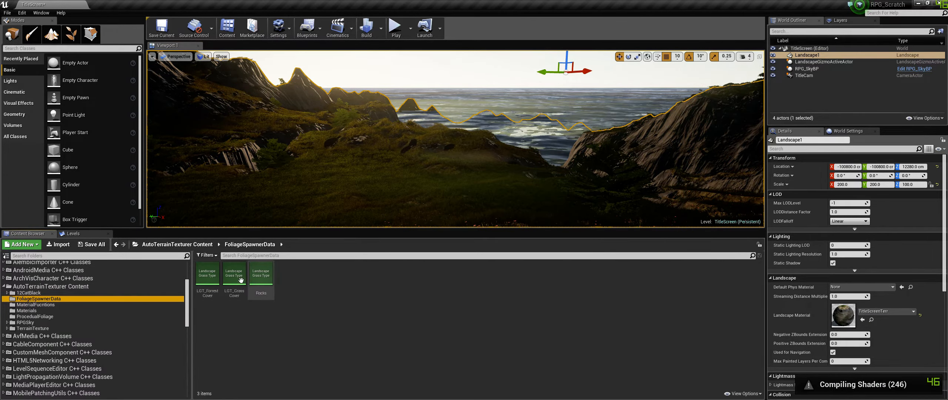
double_click(210, 276)
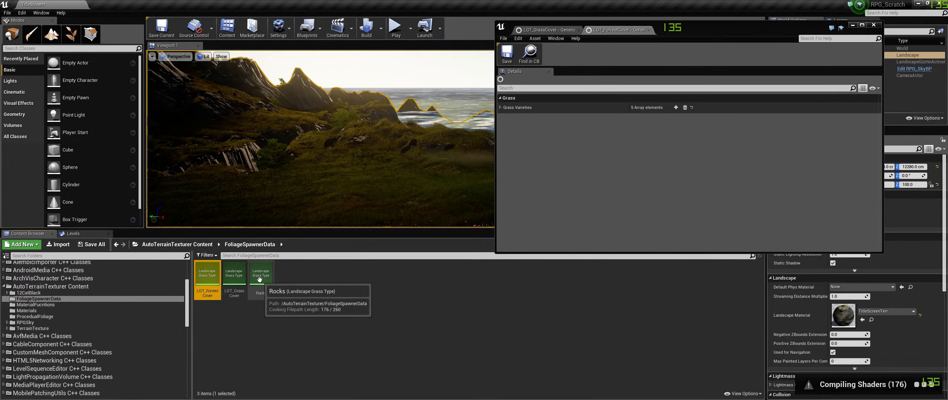
Expand the grass variety of LGT_GrassCover and set its end cull distance to 15000.
click(549, 32)
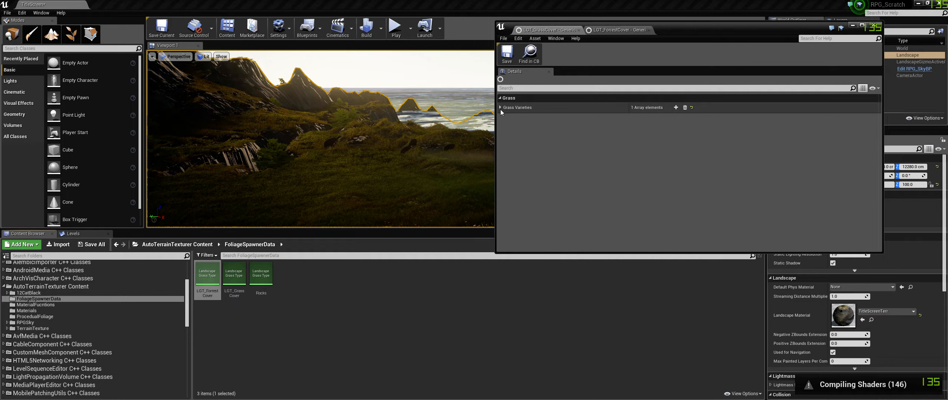
click(500, 108)
click(501, 107)
click(500, 108)
click(503, 117)
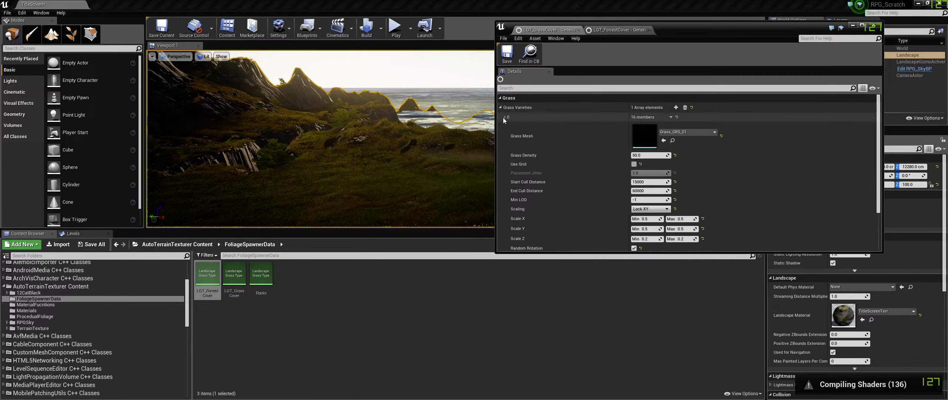
click(638, 191)
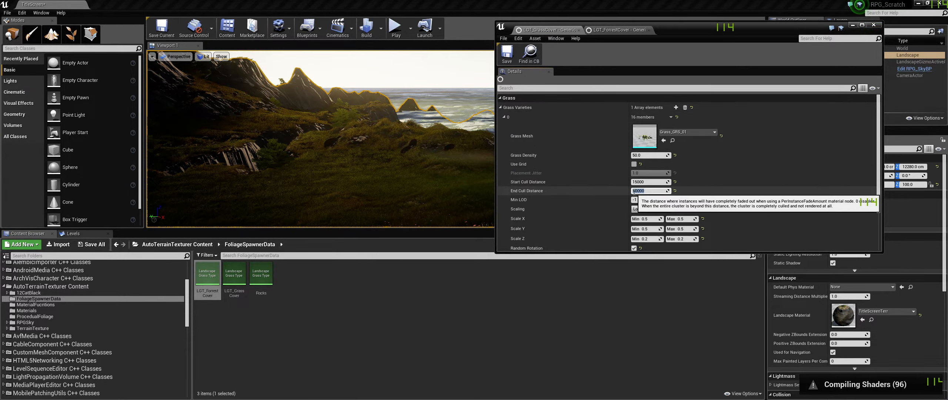
drag(637, 191, 619, 193)
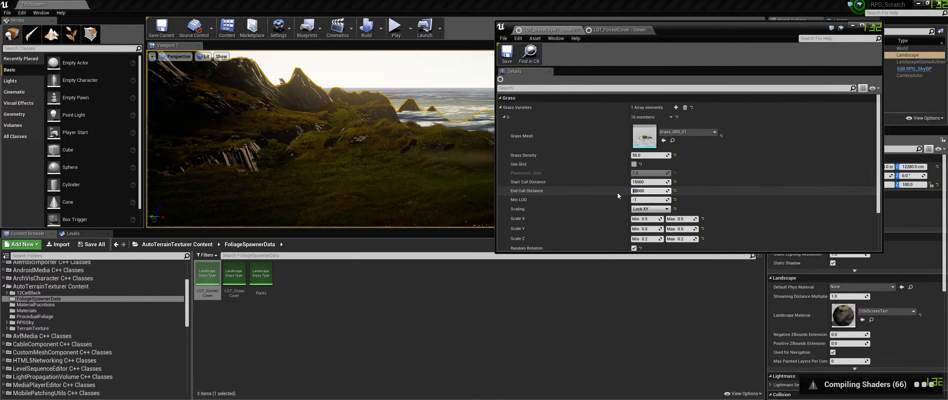
text(15)
key(Return)
Set the start cull distance of the LGT_GrassCover variety to 5000.
click(641, 182)
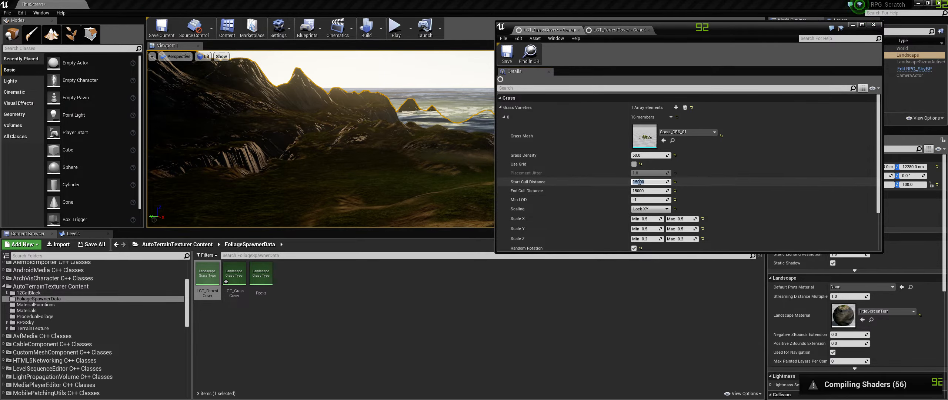
drag(635, 181, 600, 185)
key(BackSpace)
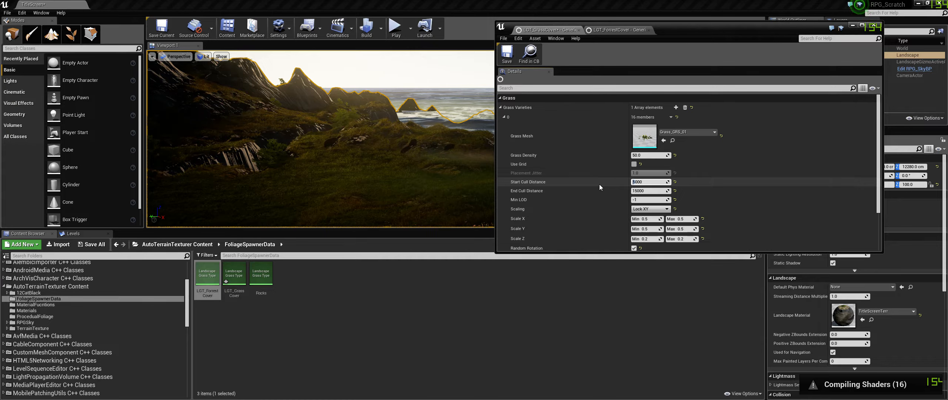
key(Return)
Expand the first grass variety of LGT_ForestCover and set its end cull distance to 15000.
click(619, 29)
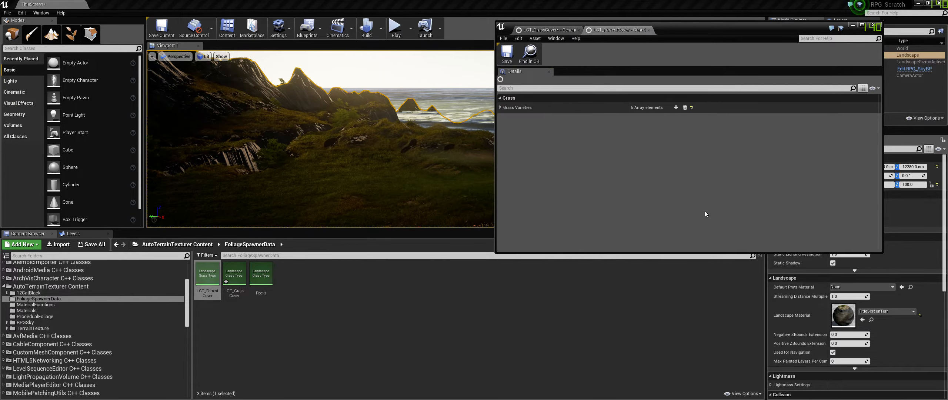
click(500, 107)
click(504, 117)
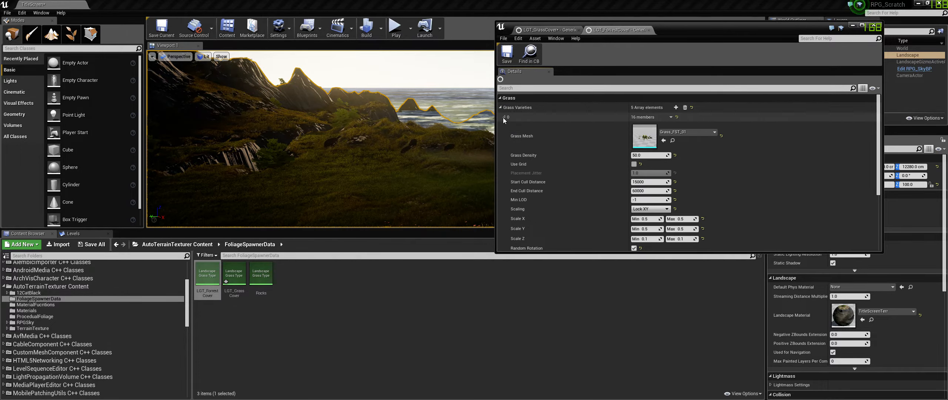
click(637, 190)
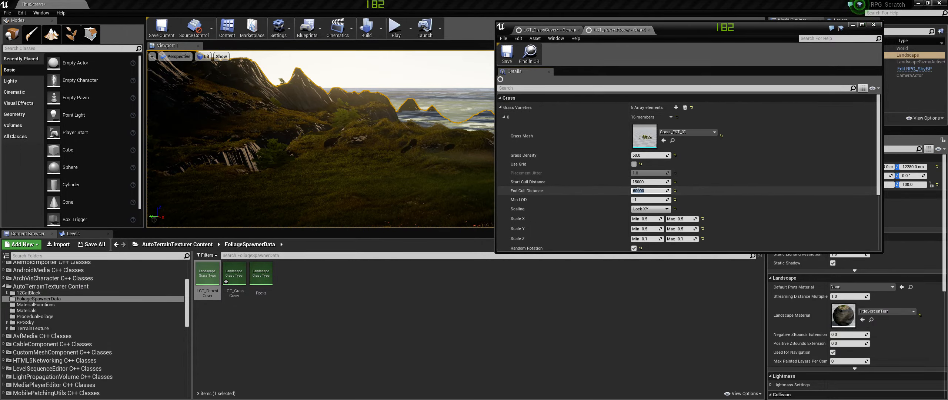
drag(637, 190, 597, 187)
text(15)
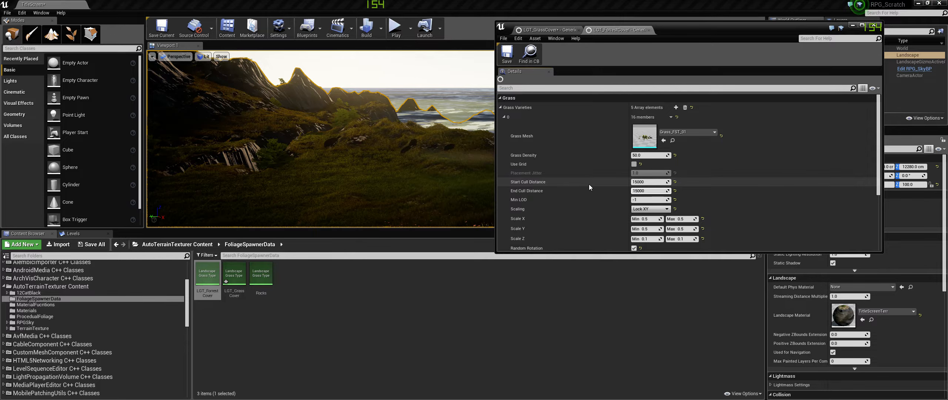
Set the start cull distance to 55000 and the grass density to 25 for the first LGT_ForestCover variety.
click(634, 182)
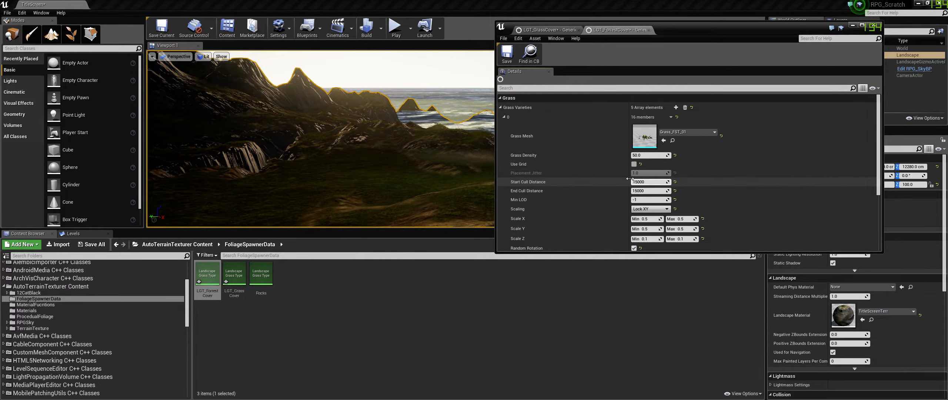
key(BackSpace)
text(5)
key(Return)
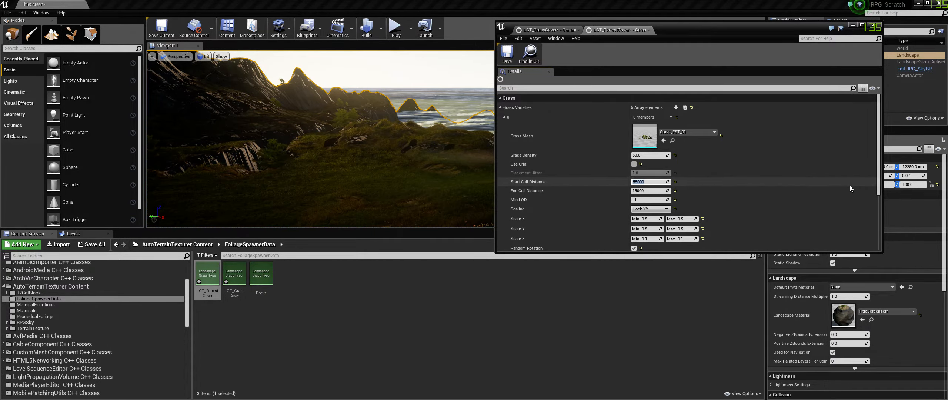
click(645, 157)
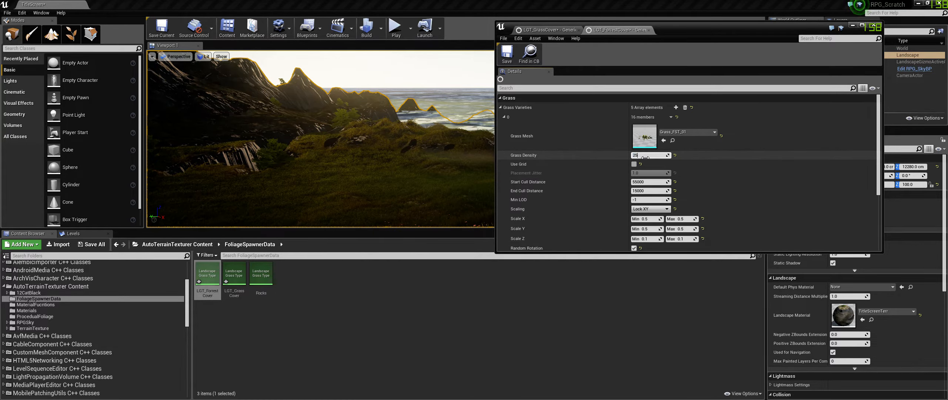
key(Return)
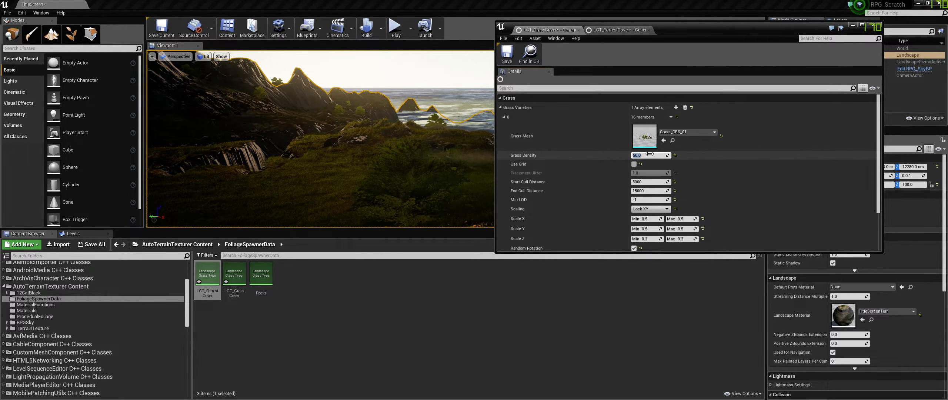
Set the grass density of the LGT_GrassCover variety to 25 and close the grass type editors.
text(25)
key(Return)
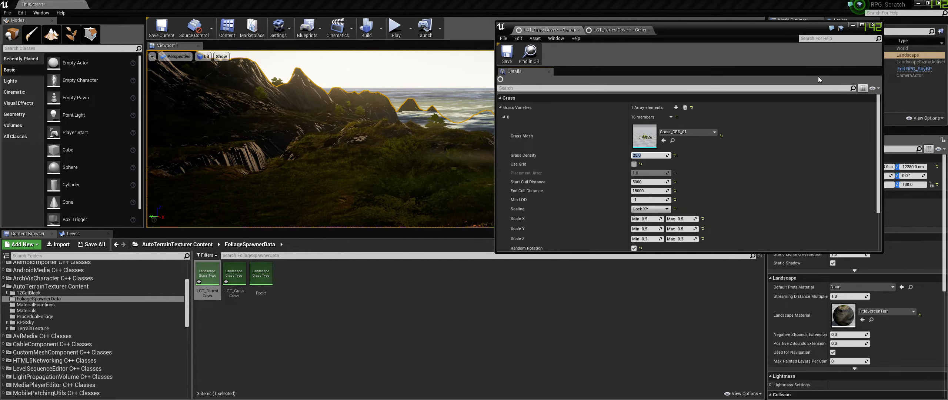
click(872, 25)
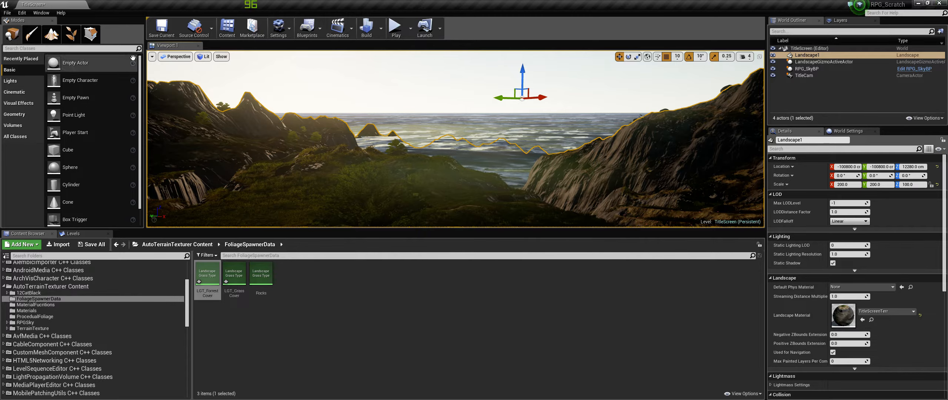
Show the frame rate in the level viewport and inspect the landscape in full screen.
click(152, 56)
click(178, 88)
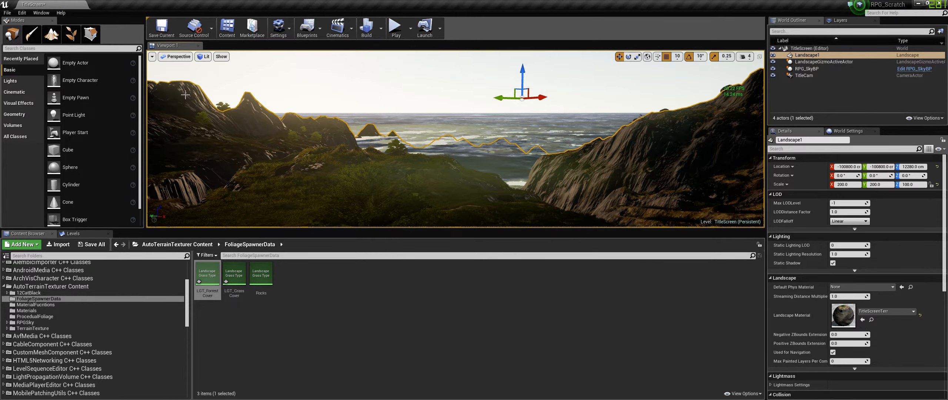
click(593, 97)
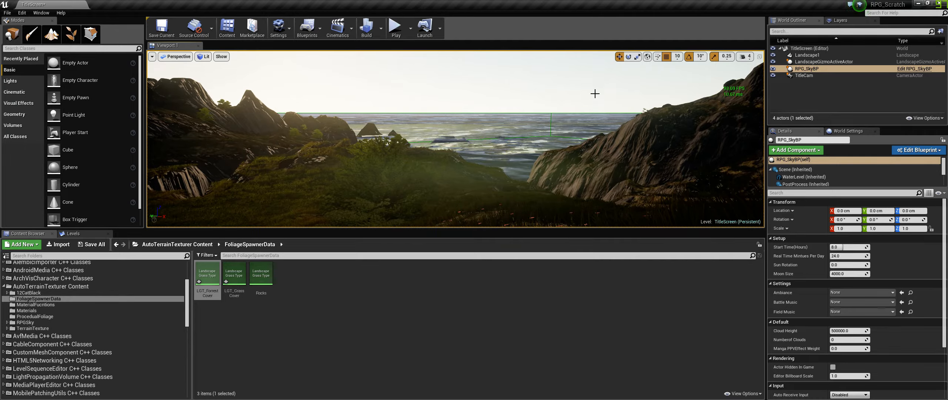
key(F11)
mouse_move(542, 73)
right_down()
mouse_move(479, 82)
mouse_move(527, 76)
mouse_move(487, 89)
mouse_move(450, 50)
mouse_move(422, 71)
mouse_move(500, 72)
mouse_move(498, 100)
mouse_move(431, 92)
mouse_move(526, 73)
right_up()
key(F11)
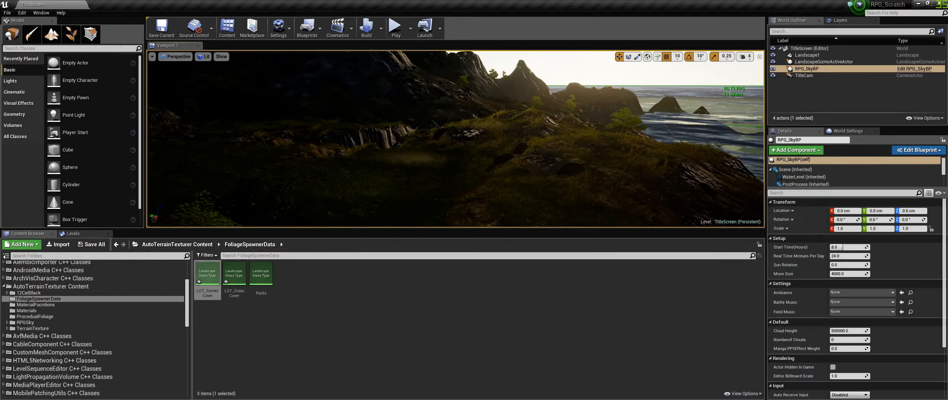
Select the TitleCam actor to preview its shot and look over the surrounding terrain.
click(811, 76)
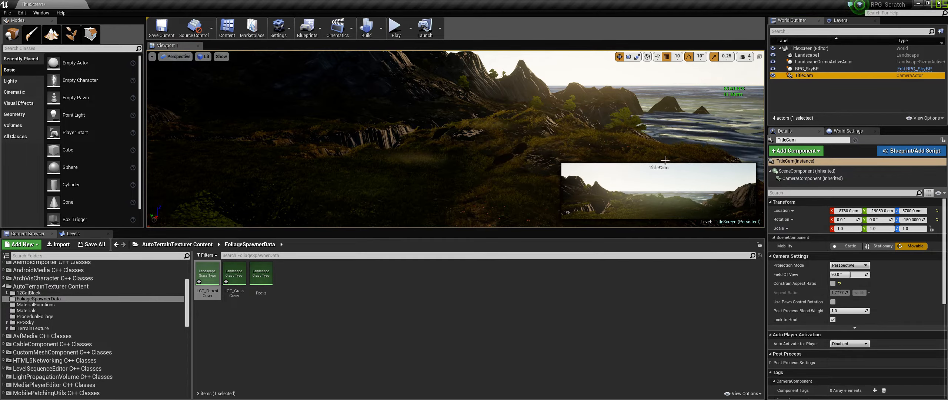
right_drag(503, 183, 521, 171)
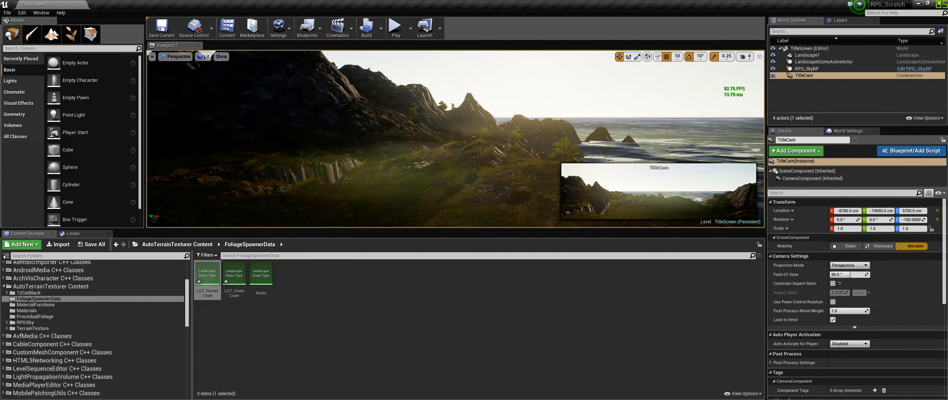
right_drag(462, 163, 249, 125)
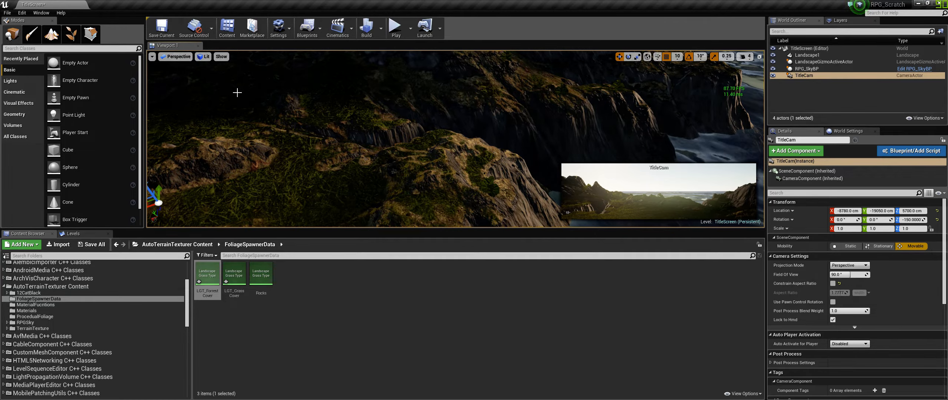
Switch to landscape sculpting with the Smooth tool and set the brush size to 8192.
click(51, 33)
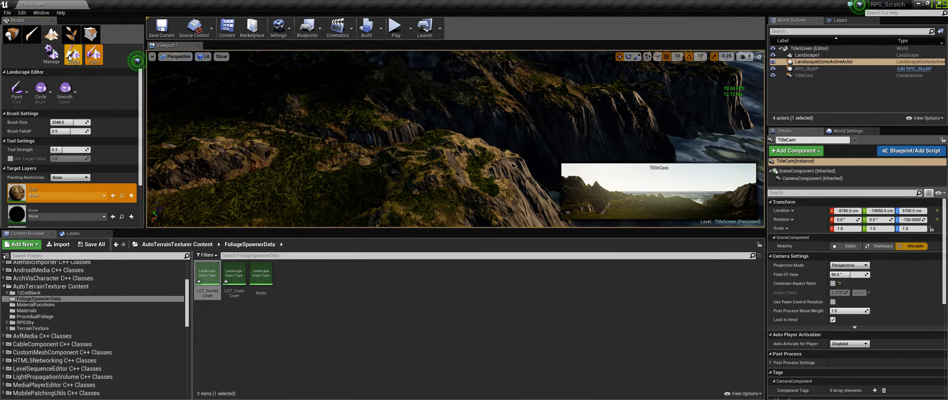
click(20, 91)
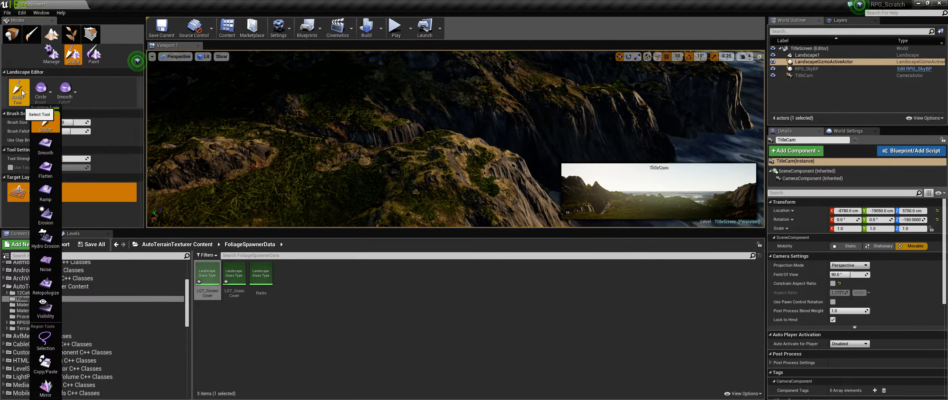
click(46, 147)
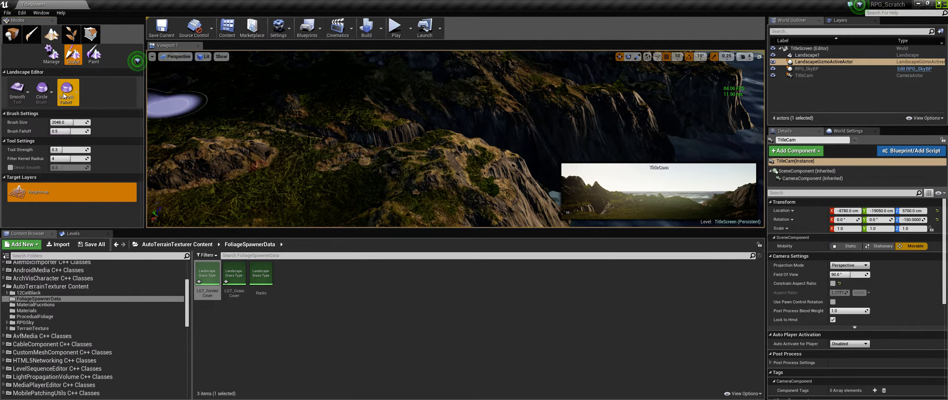
drag(70, 120, 89, 121)
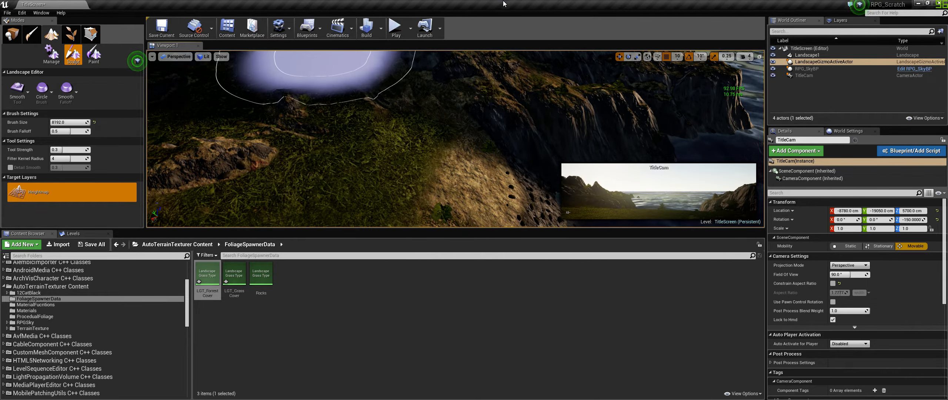
Flatten the coastal hill between the water and the rocky peaks with the landscape Flatten tool.
mouse_move(485, 112)
right_down()
mouse_move(507, 115)
mouse_move(533, 148)
mouse_move(555, 137)
mouse_move(578, 81)
right_up()
right_drag(397, 92, 397, 122)
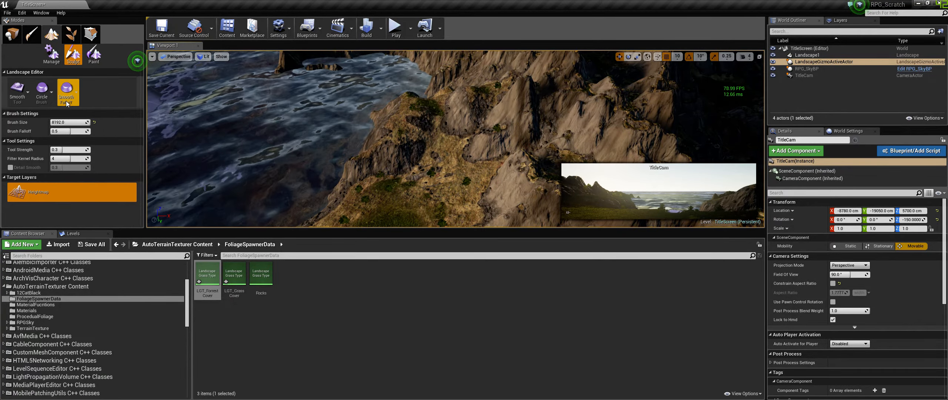
click(23, 101)
click(44, 171)
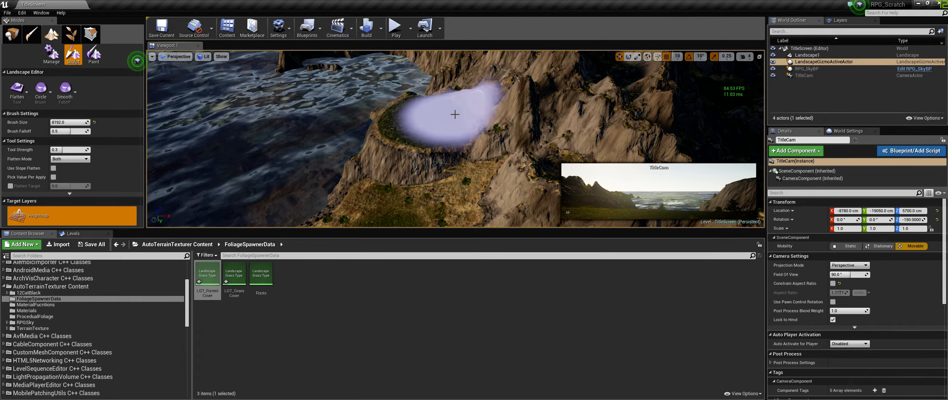
drag(454, 114, 355, 152)
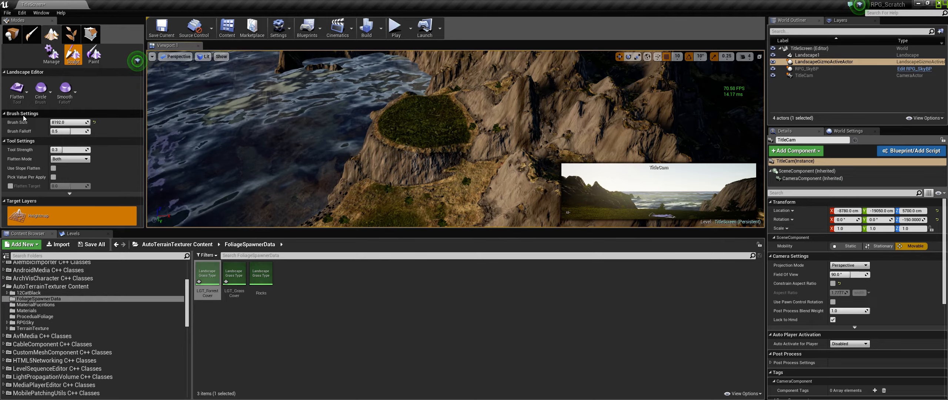
Erode the cliff side of the flattened coastal hill with the landscape Erosion tool.
click(19, 104)
click(43, 203)
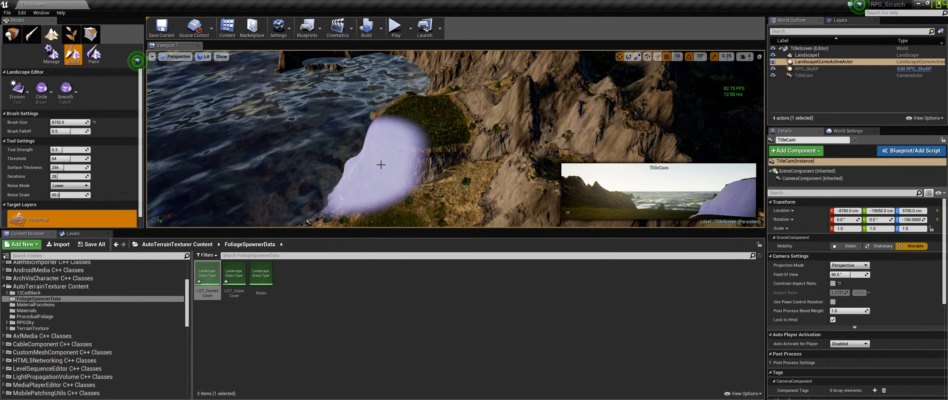
drag(408, 158, 419, 142)
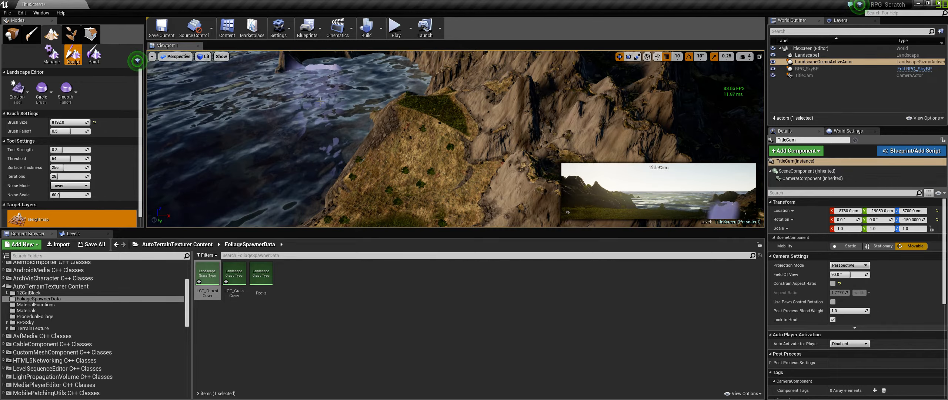
Play the level in full screen to check the title screen over the reshaped terrain, and stop the session.
mouse_move(192, 86)
right_down()
mouse_move(163, 71)
mouse_move(150, 85)
mouse_move(174, 100)
right_up()
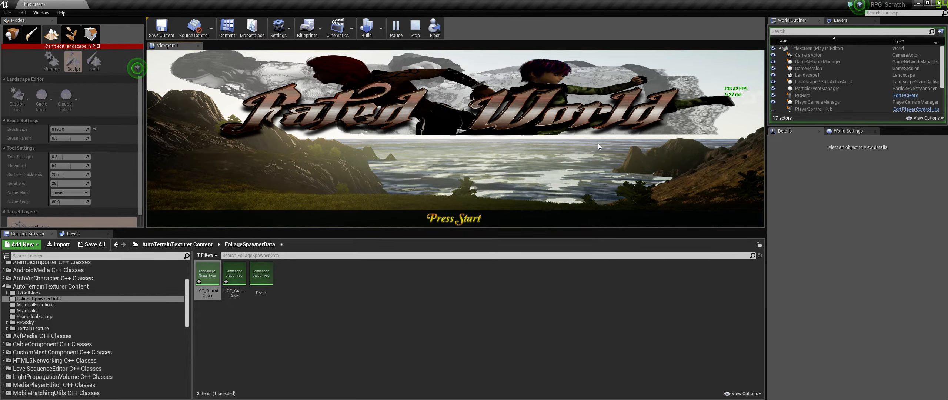
key(F11)
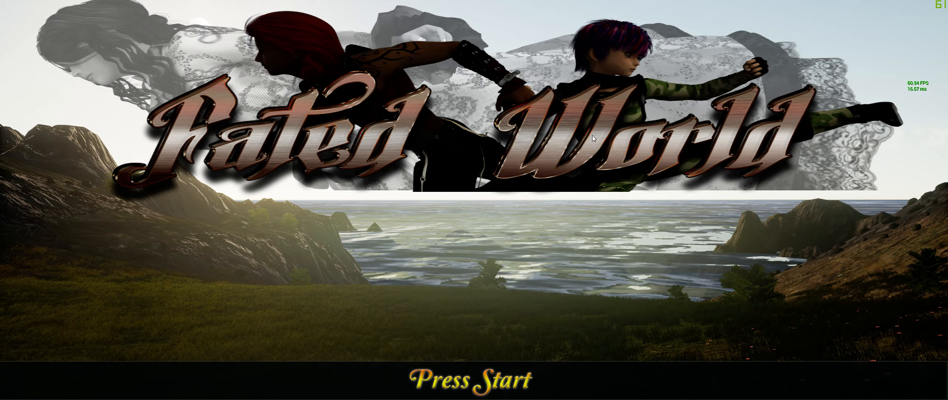
key(Escape)
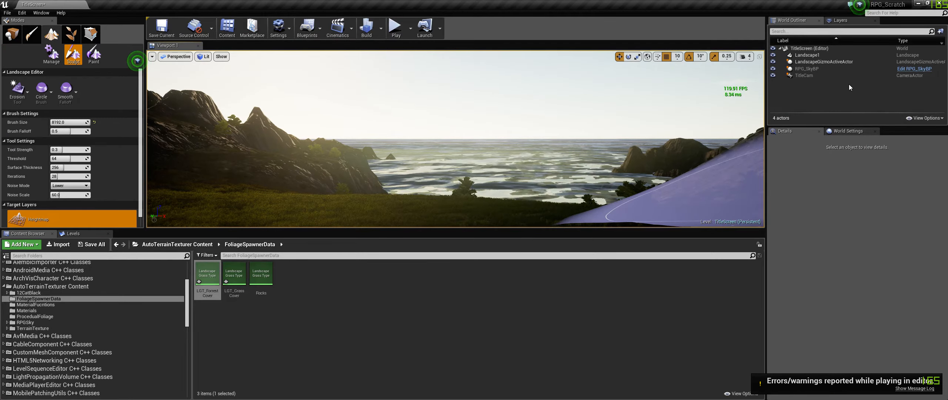
Leave landscape sculpting, lower the RPG_SkyBP start time to about 7.3 hours, and briefly play the level to check the light.
click(16, 34)
click(808, 69)
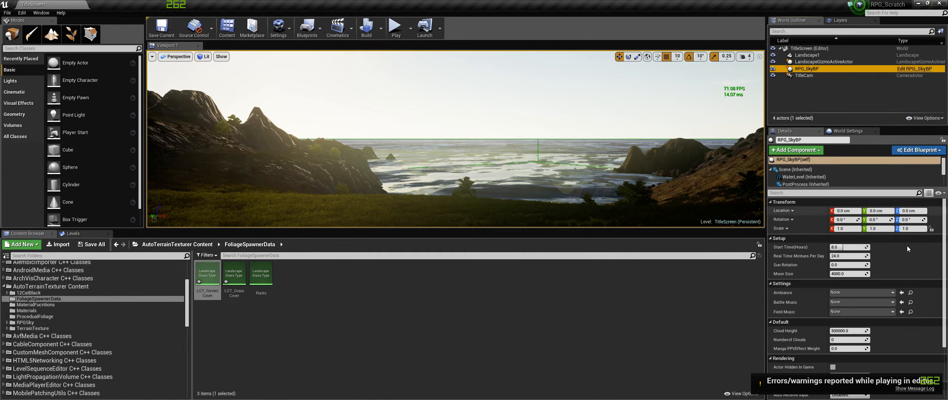
click(843, 247)
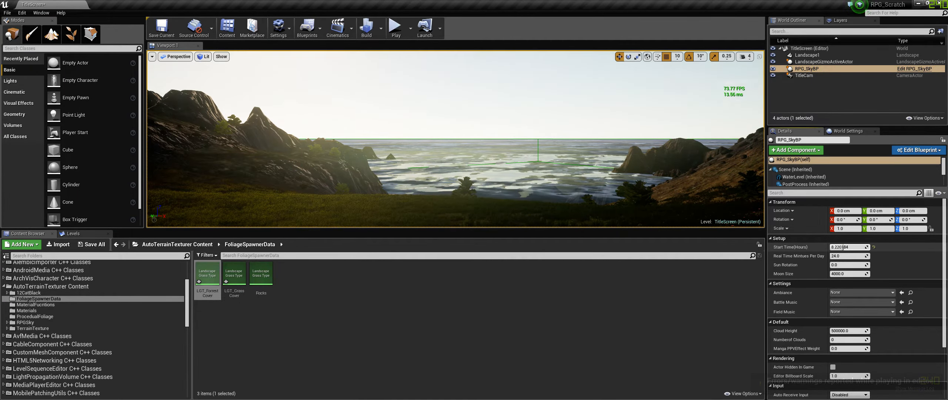
mouse_move(843, 247)
mouse_down()
mouse_move(833, 247)
mouse_move(840, 248)
mouse_up()
drag(840, 247, 843, 247)
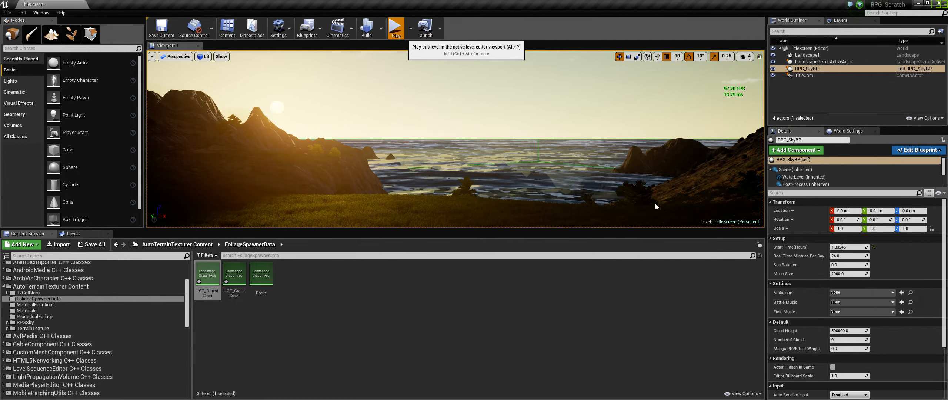
key(alt+p)
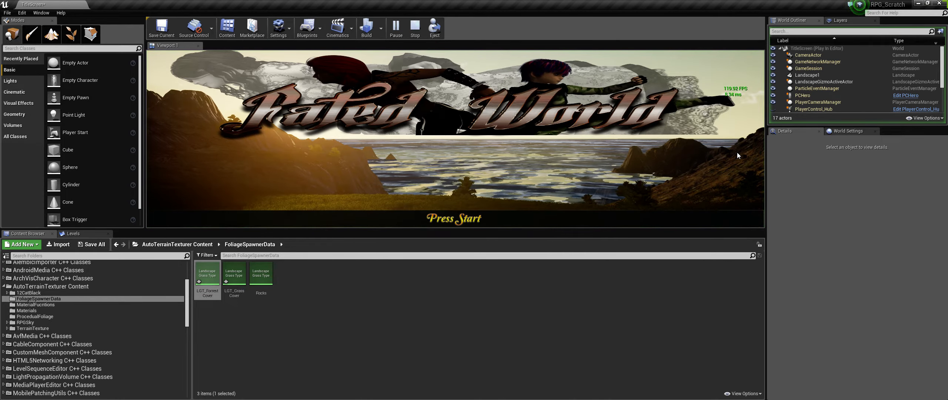
click(415, 28)
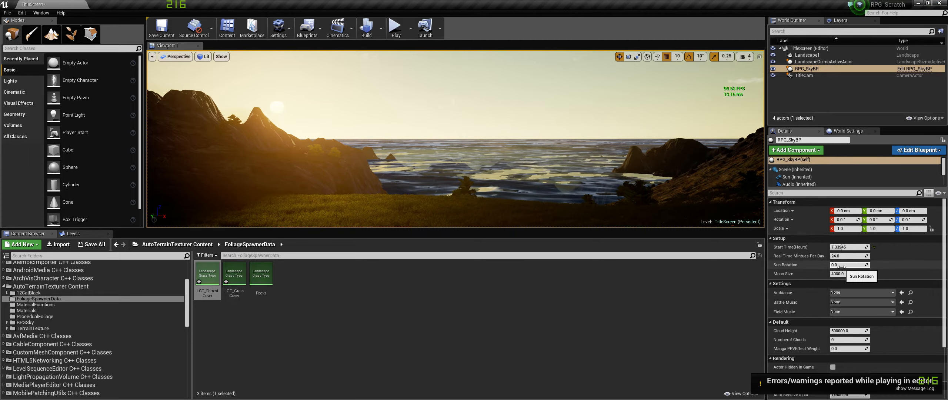
Set the RPG_SkyBP sun rotation to about 346.79 and its start time to about 7.78 hours.
drag(848, 264, 870, 265)
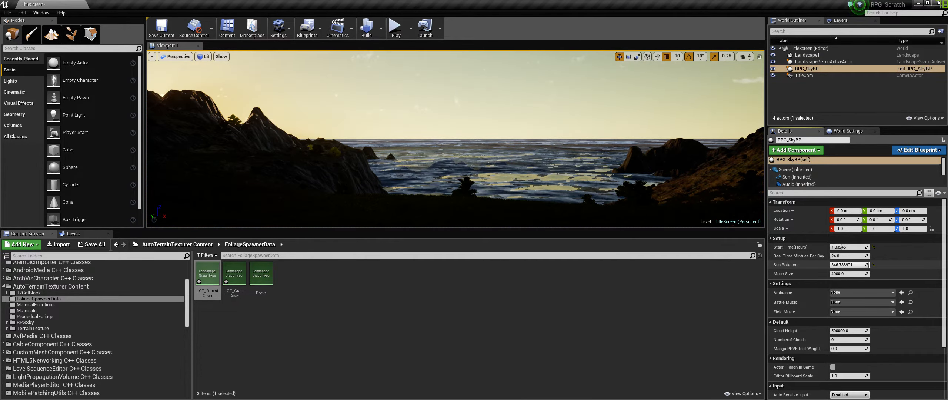
key(ctrl+shift+h)
drag(839, 247, 842, 247)
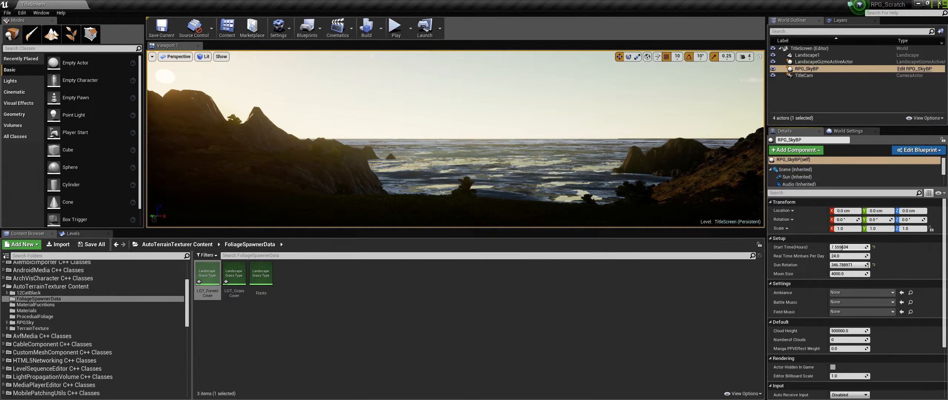
drag(842, 247, 842, 247)
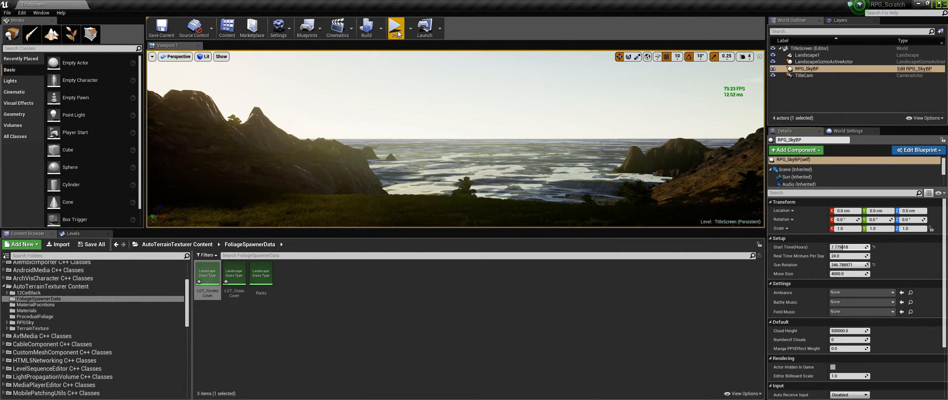
Play the level in full screen to check the new sun lighting, and return to the editor layout.
key(alt+p)
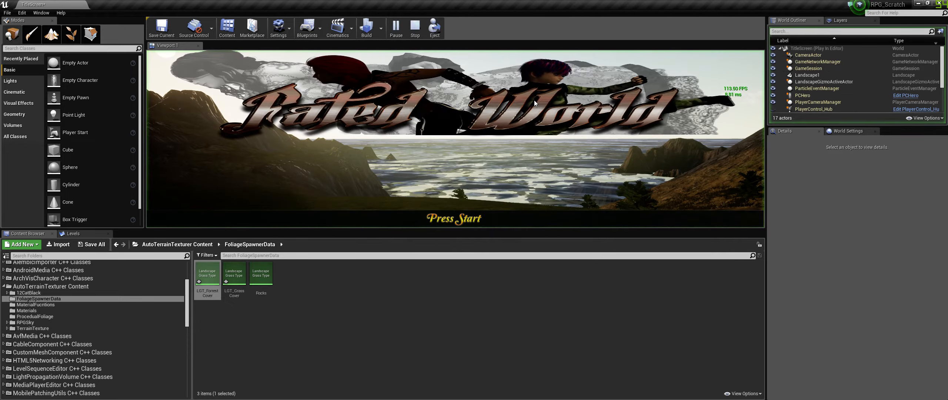
key(F11)
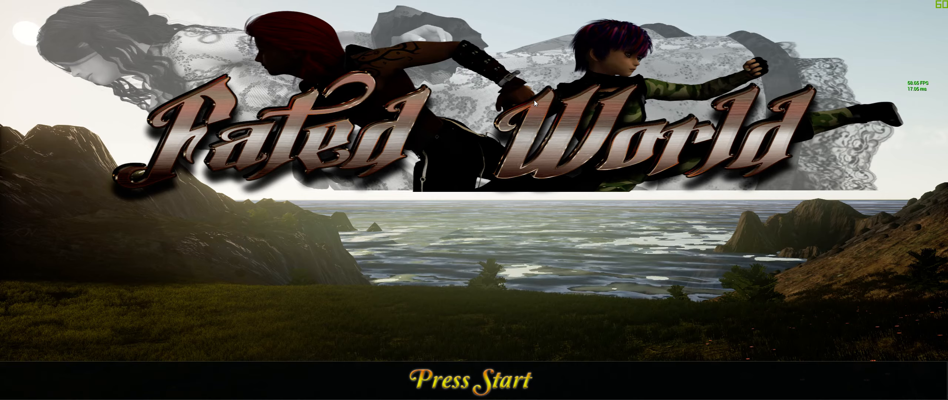
key(Escape)
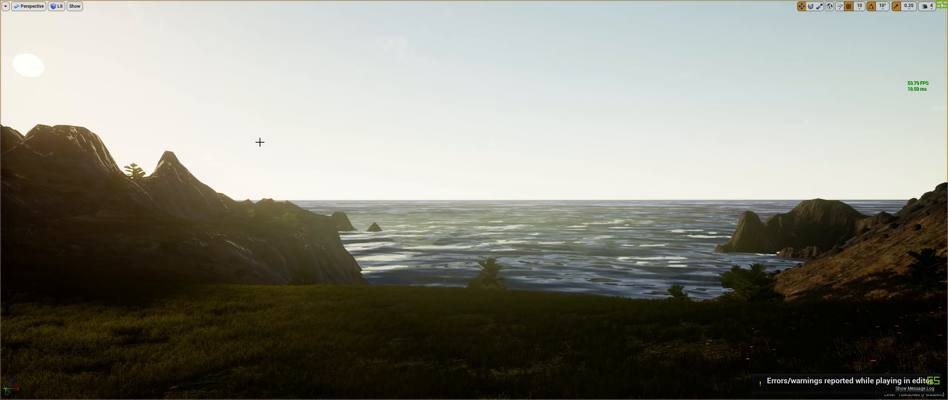
key(F11)
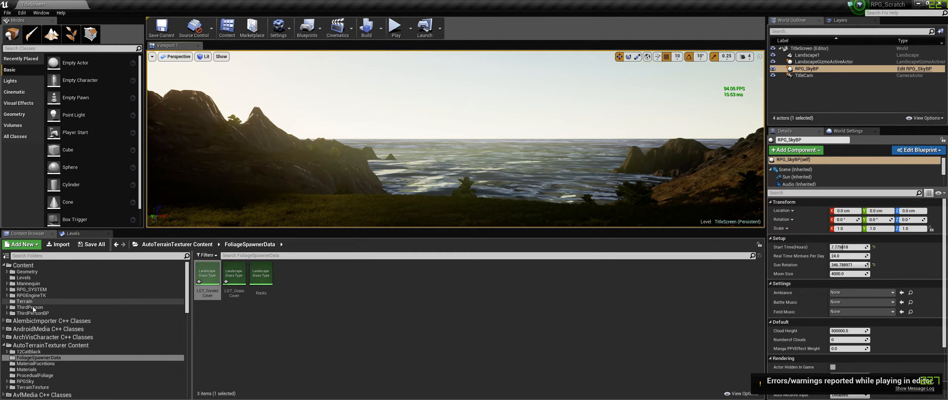
Look through the AutoTerrainTexturer content folders, including Materials, RPGSky, ProcedualFoliage and 12CatBlack, for tree assets.
click(36, 304)
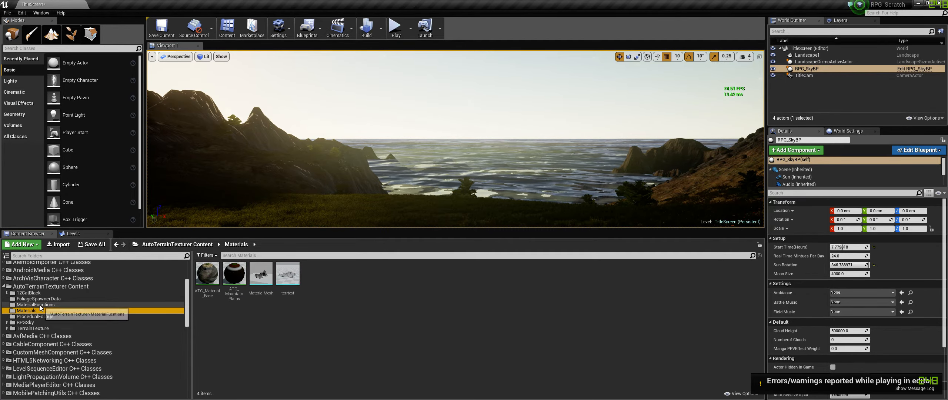
click(40, 317)
click(29, 323)
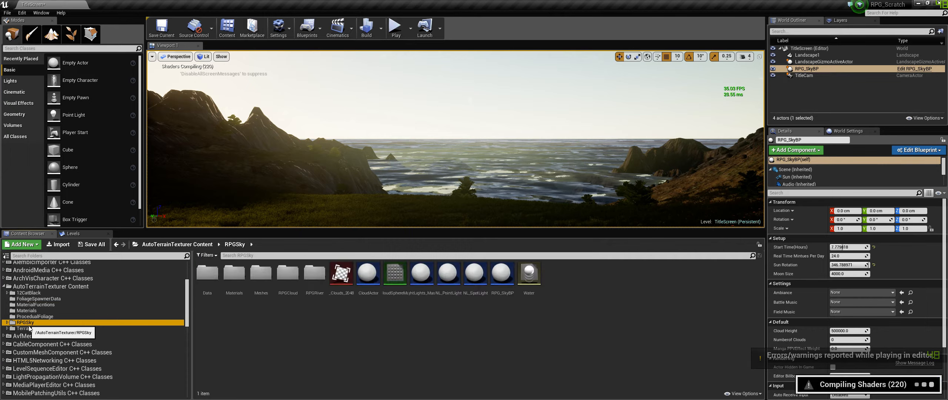
click(39, 329)
click(41, 317)
click(34, 293)
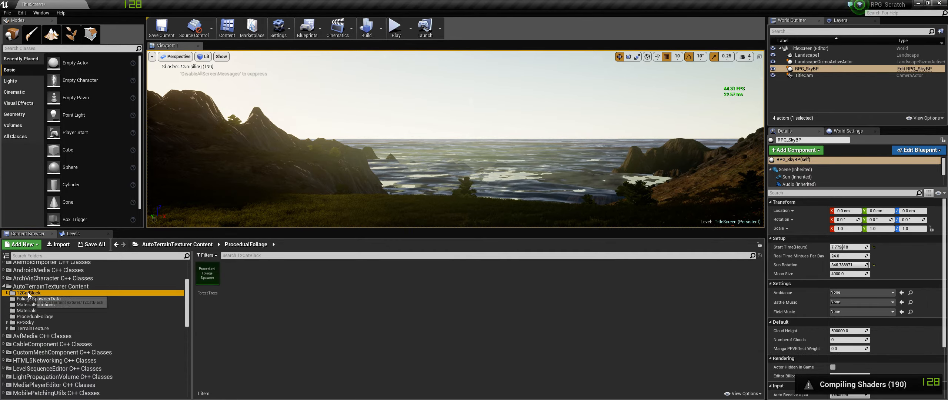
scroll(52, 318, down, 6)
scroll(44, 309, up, 6)
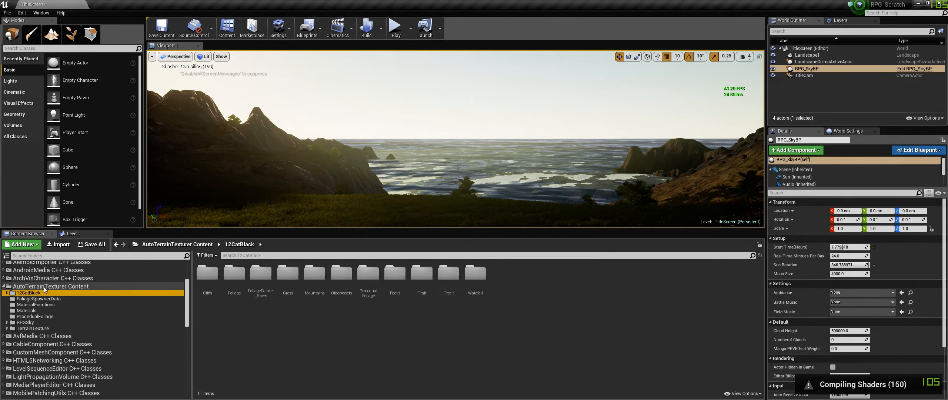
scroll(34, 297, up, 5)
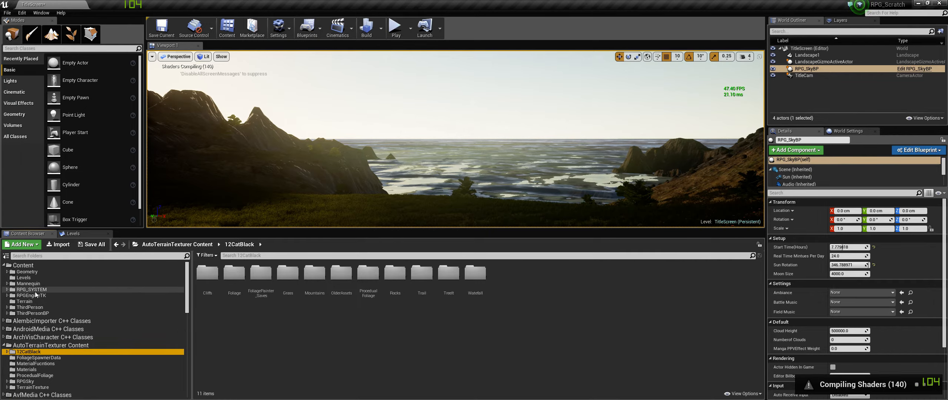
scroll(39, 350, down, 4)
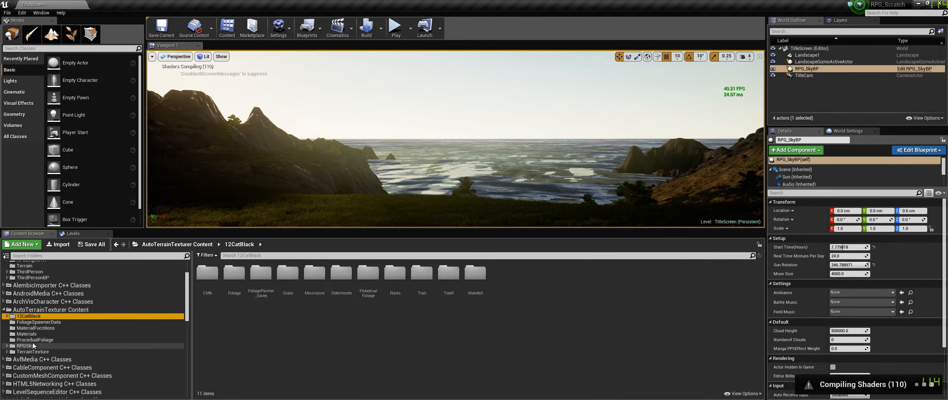
Place the SM_PineTree mesh from the 12CatBlack TreeIt folder on the grass in the left part of the camera shot.
double_click(37, 318)
scroll(29, 332, down, 5)
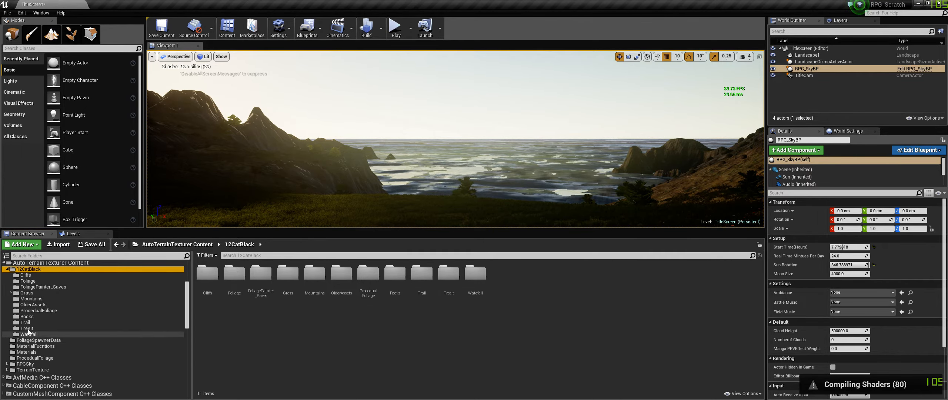
click(33, 329)
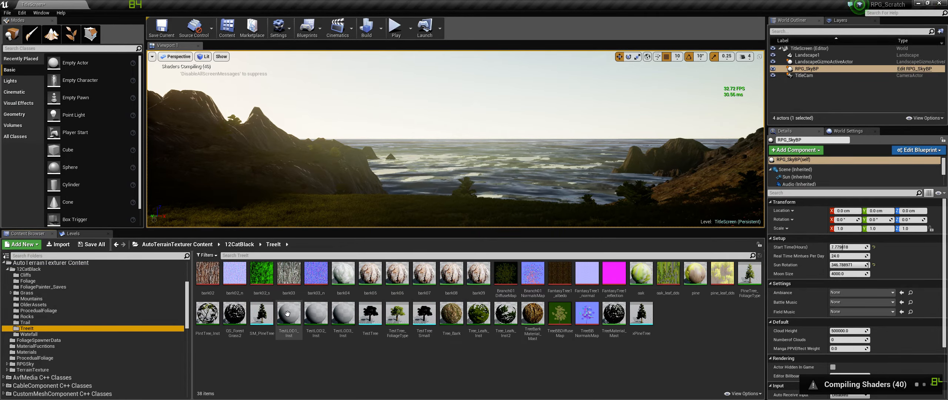
drag(261, 314, 238, 215)
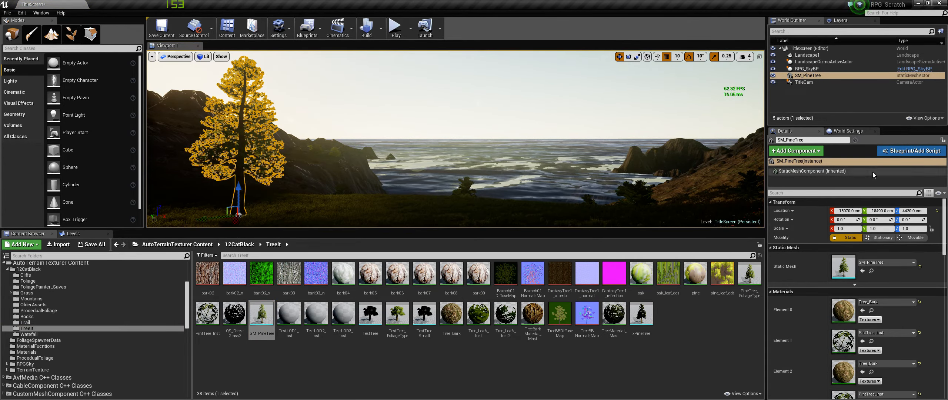
Scale the pine tree uniformly to 3 and move it to the left edge of the shot.
click(917, 228)
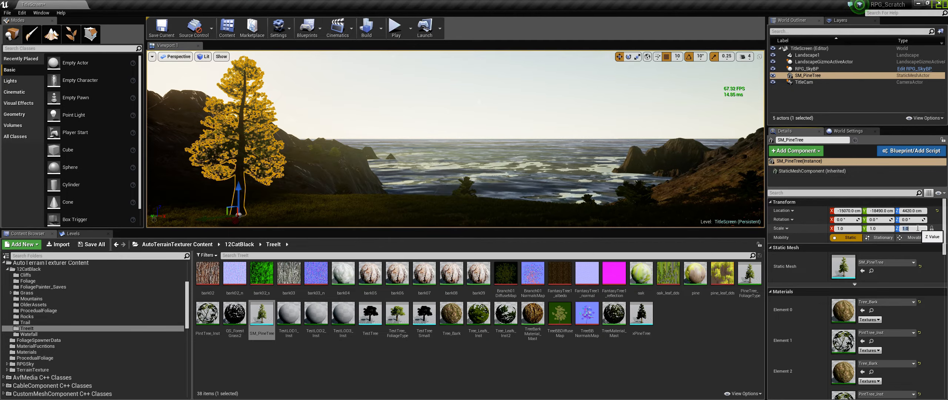
text(3)
key(Return)
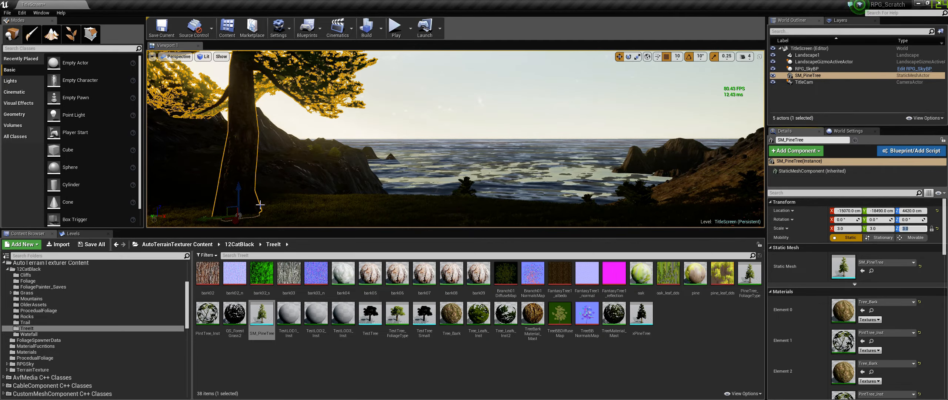
drag(211, 218, 124, 226)
Play the level in full screen to check the title screen framed by the pine tree, and return to the editor layout.
click(398, 34)
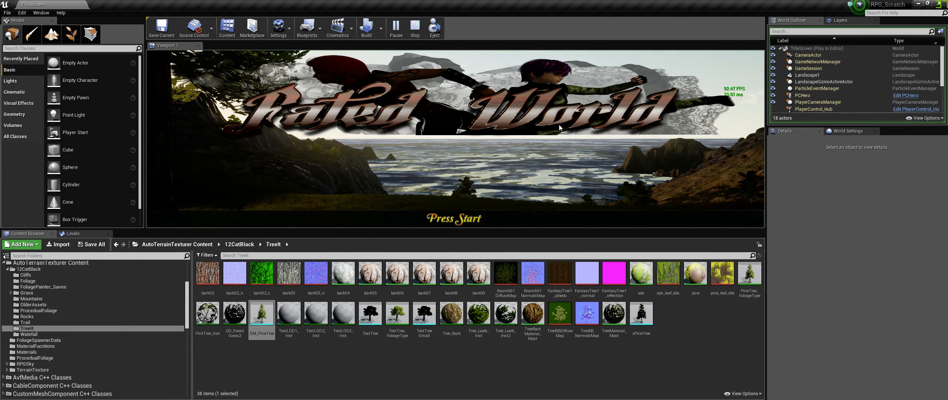
key(F11)
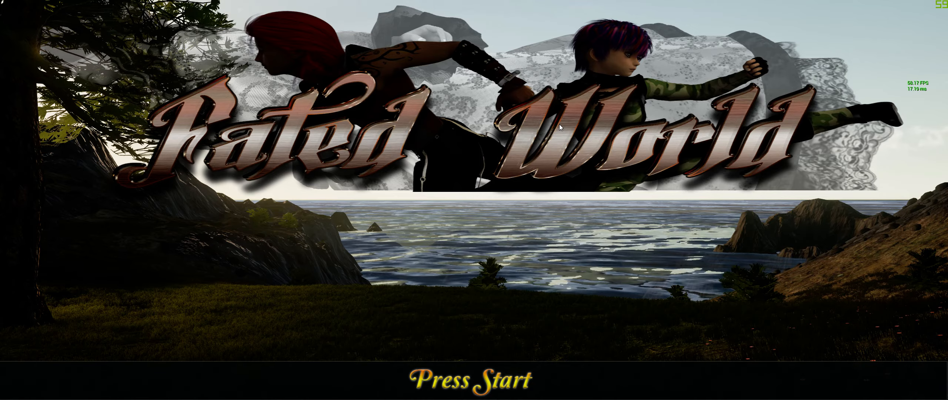
key(Escape)
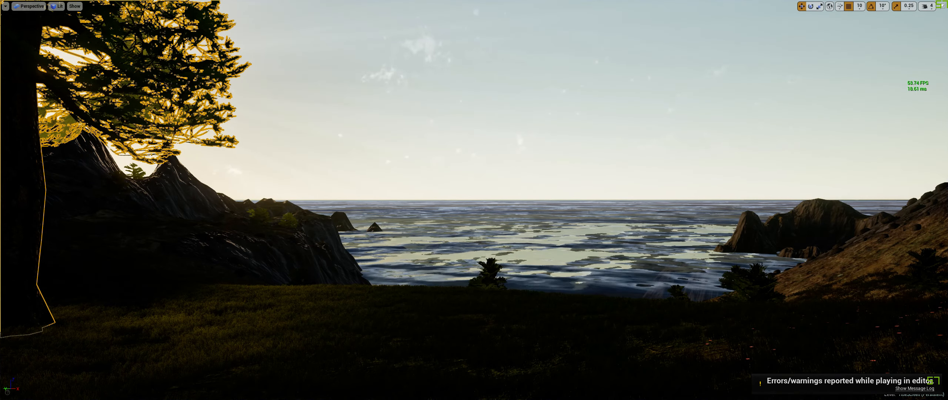
key(F11)
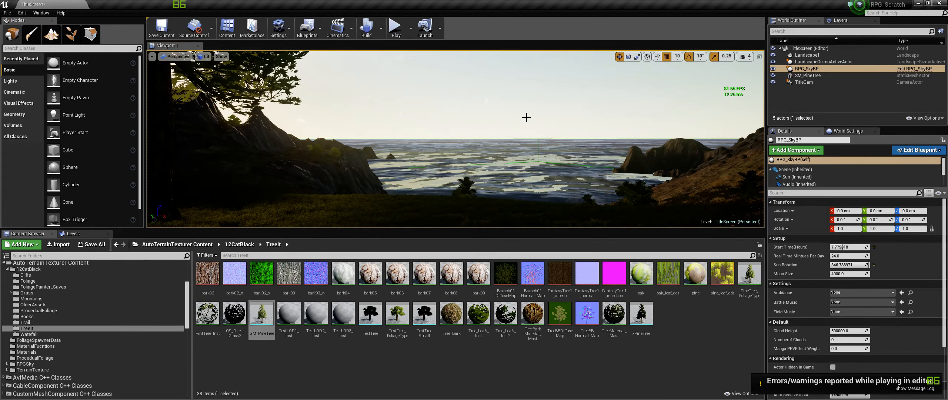
Switch to the browser, reveal the downloaded Ascending the Vale.mp3 in its folder, preview it in Winamp and close the player.
click(710, 336)
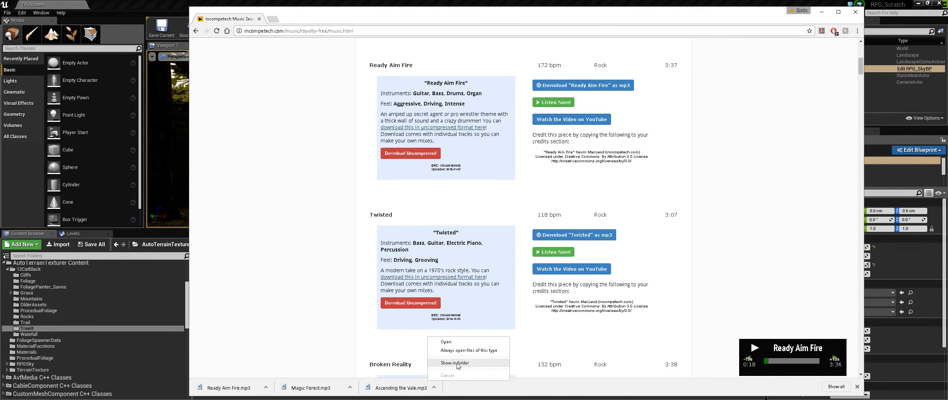
click(458, 365)
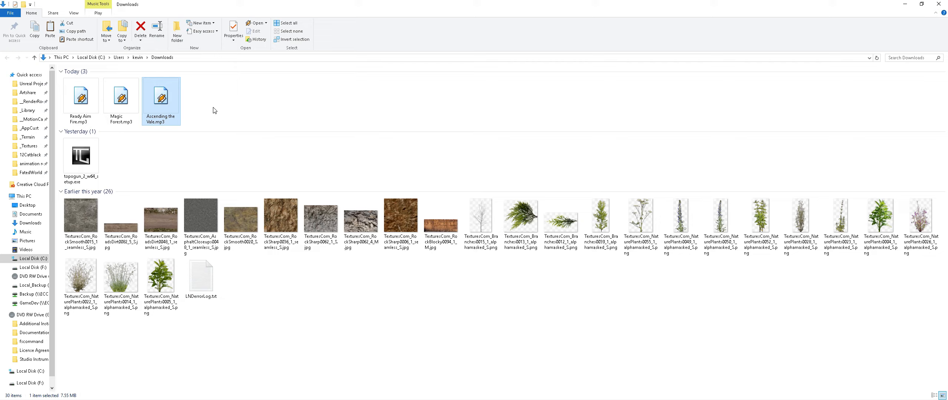
right_click(162, 104)
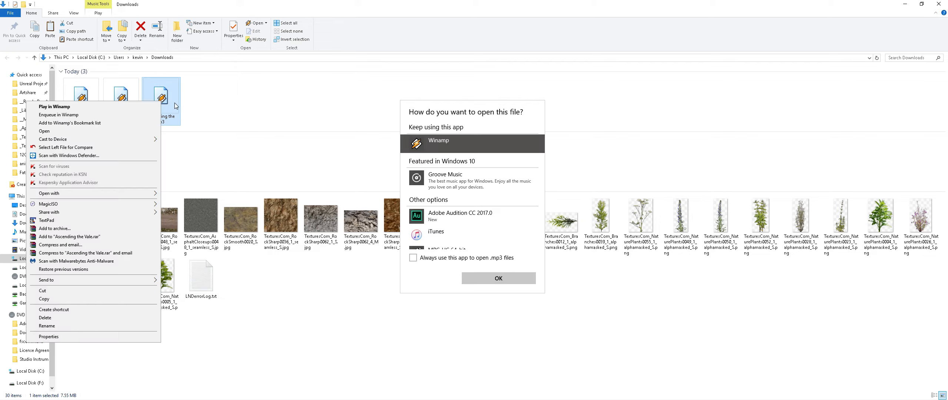
click(497, 280)
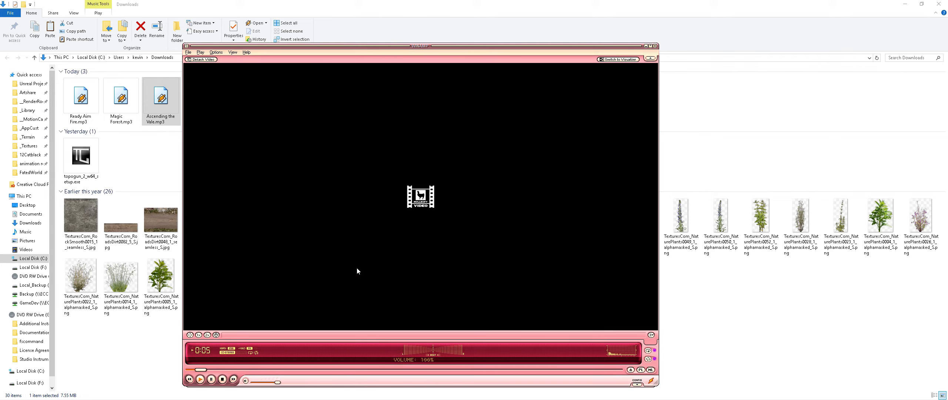
click(654, 46)
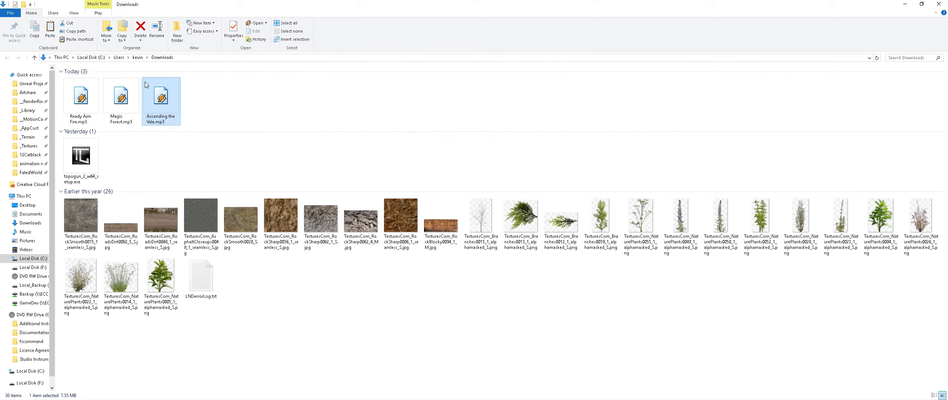
Open Ascending the Vale.mp3 with Adobe Audition CC 2017.0, and return to the Unreal editor past the file and browser windows.
right_click(171, 102)
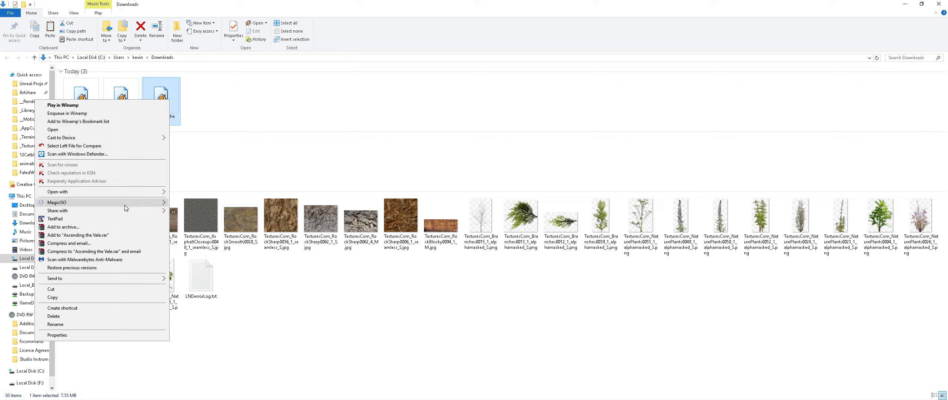
mouse_move(135, 192)
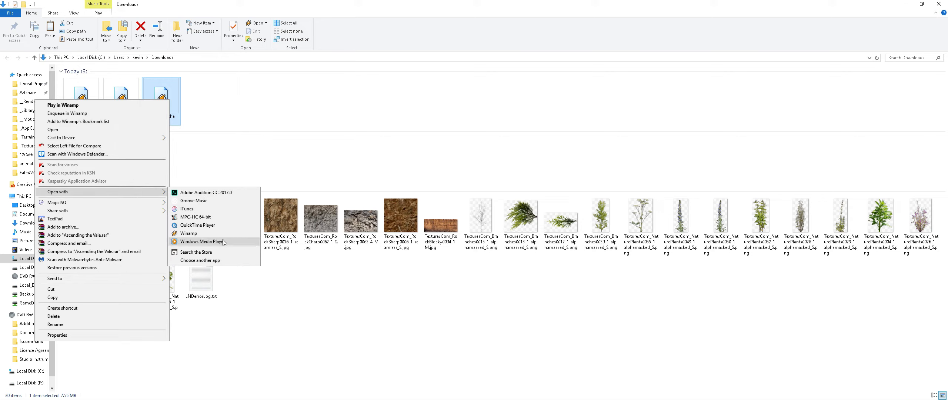
click(210, 193)
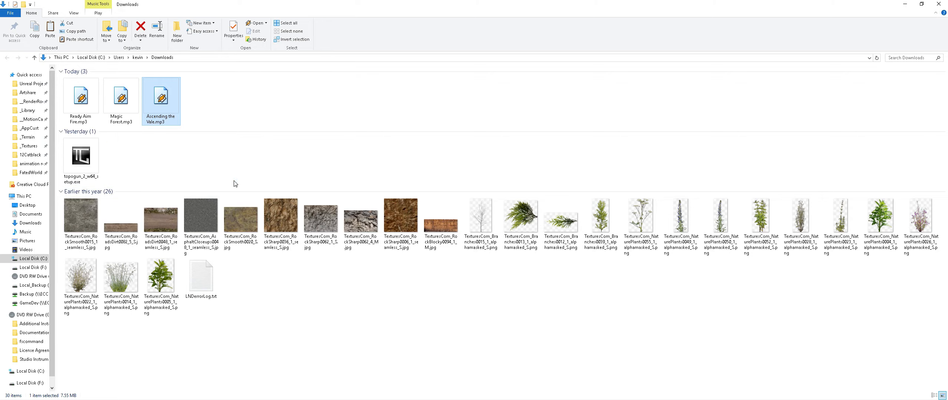
click(905, 4)
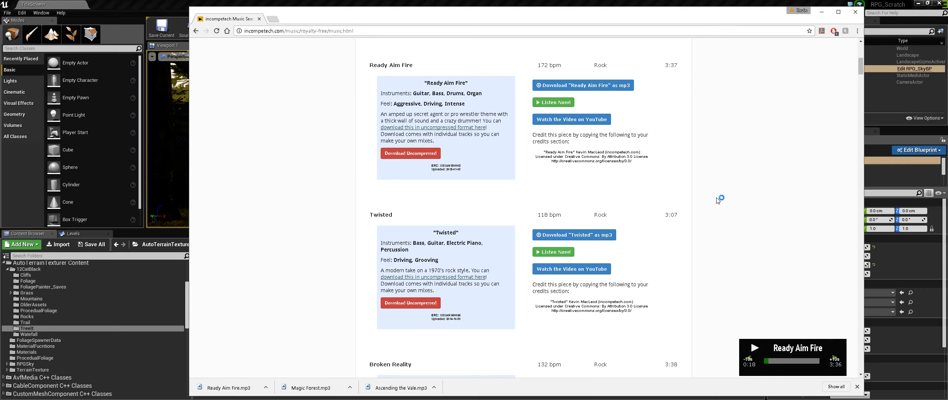
click(138, 3)
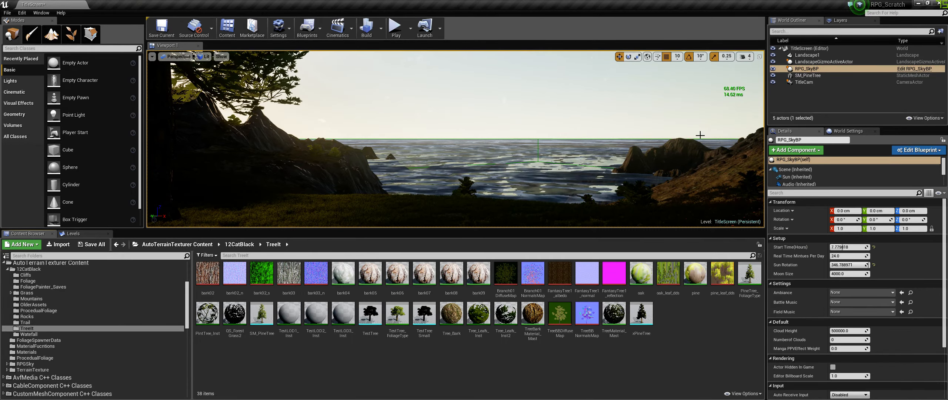
Open the HUD_Title widget blueprint from the RPGEngineToolKit Content Blueprints/Huds folder and maximize its editor.
click(93, 335)
scroll(95, 333, down, 3)
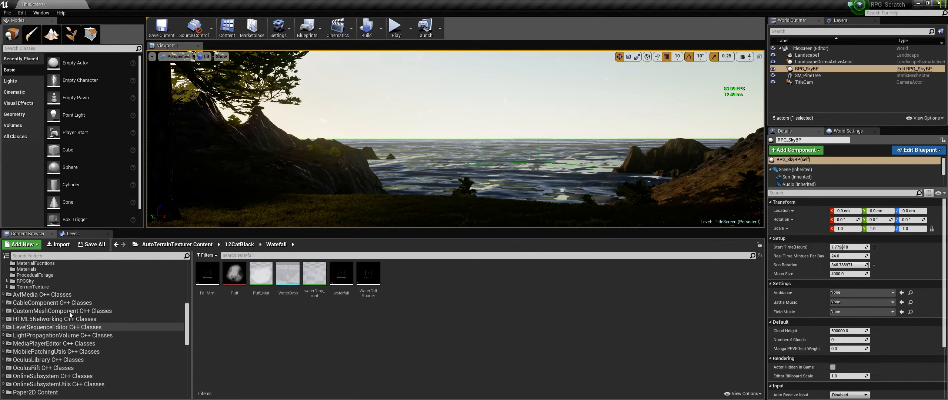
click(34, 322)
click(25, 317)
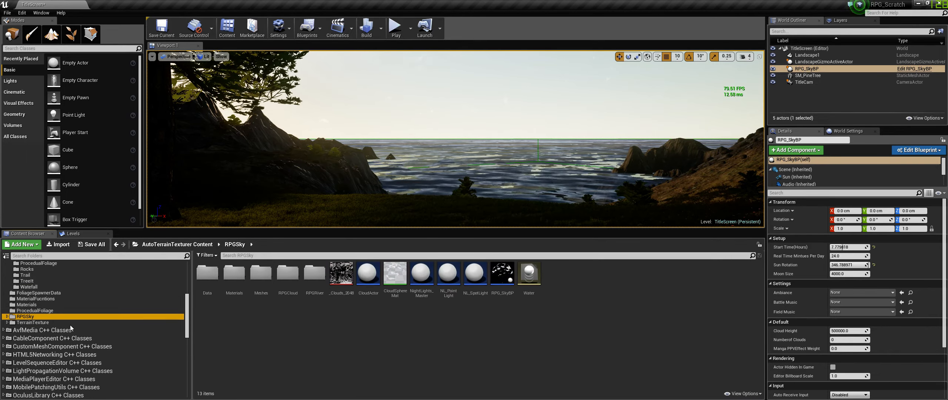
scroll(74, 328, down, 8)
click(49, 349)
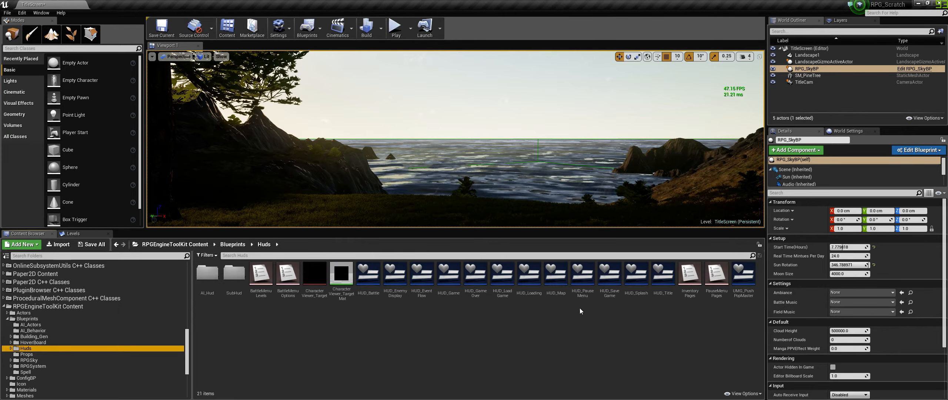
double_click(665, 280)
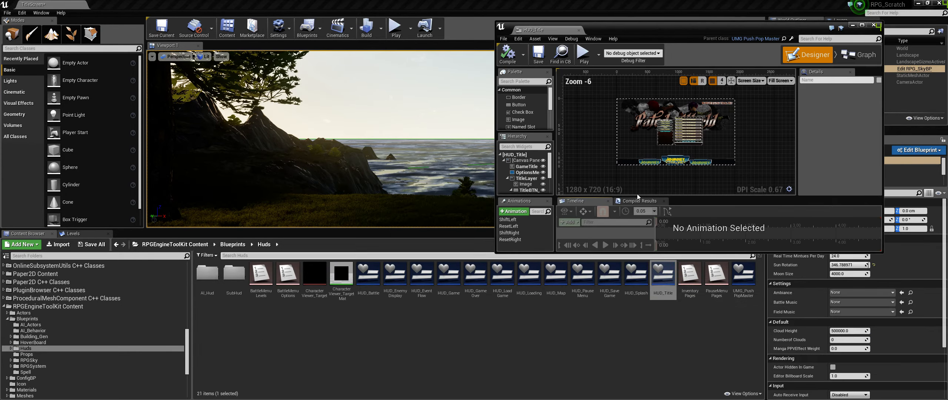
double_click(607, 29)
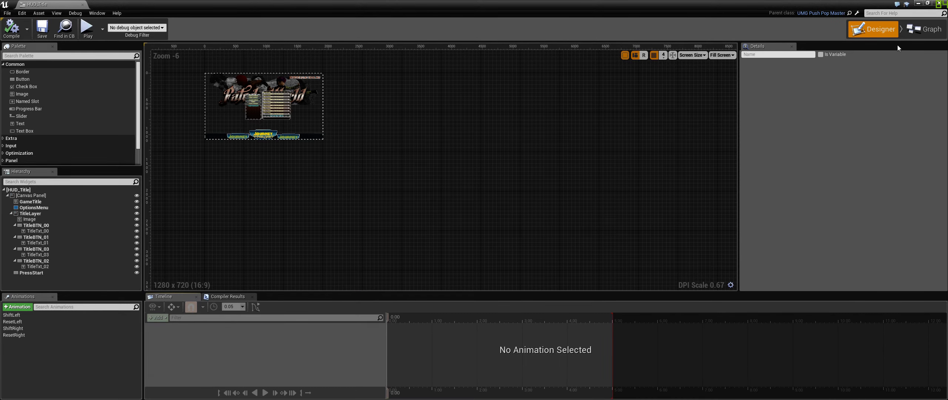
Examine the variables in the HUD_Title graph, including GameTitle, PressStart, ButtonList, T_Cam_Lookup and GameState.
scroll(57, 208, down, 11)
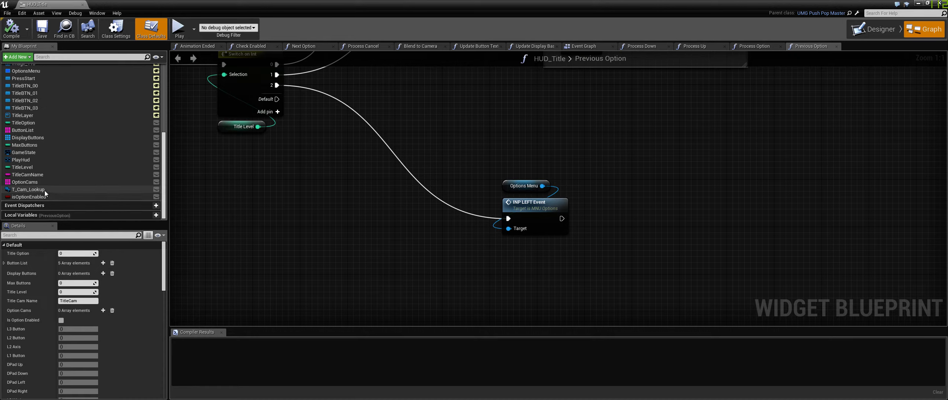
scroll(45, 175, up, 3)
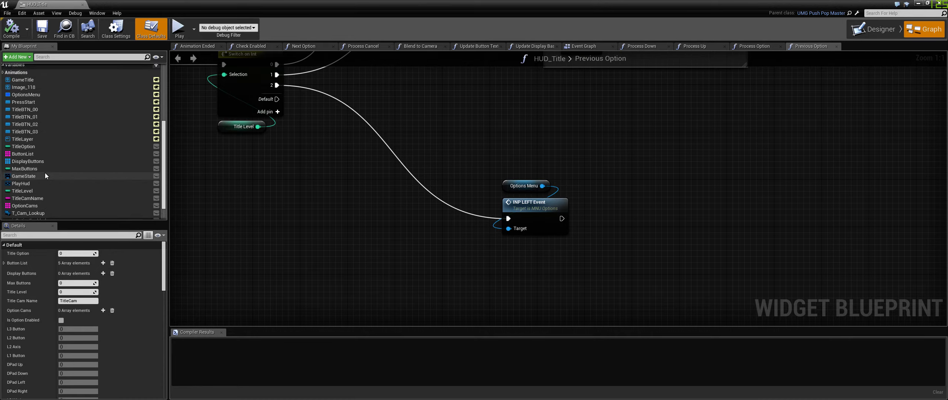
scroll(44, 173, up, 1)
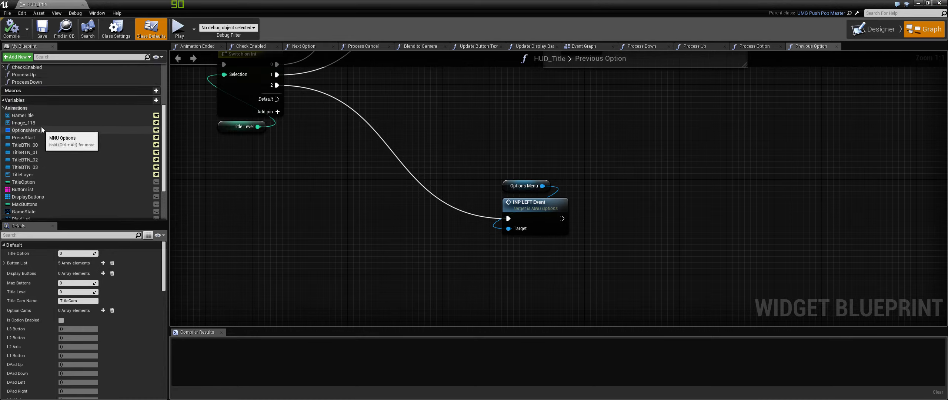
click(45, 114)
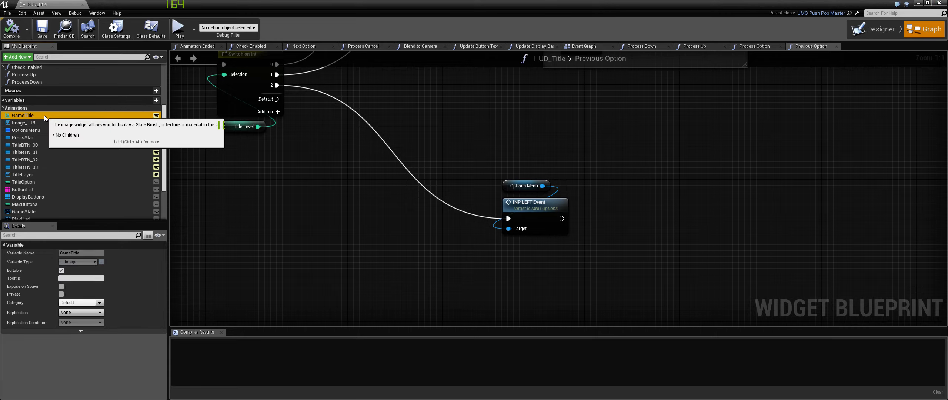
click(43, 130)
click(47, 137)
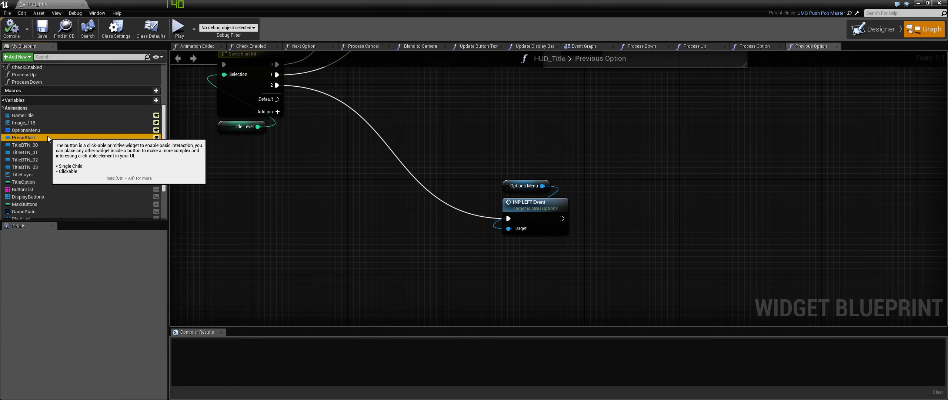
click(43, 175)
click(40, 189)
scroll(40, 196, down, 3)
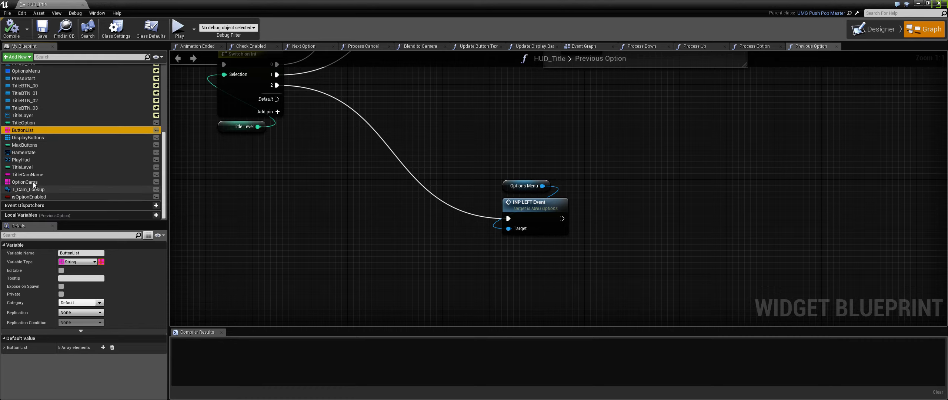
click(33, 188)
click(31, 161)
click(33, 152)
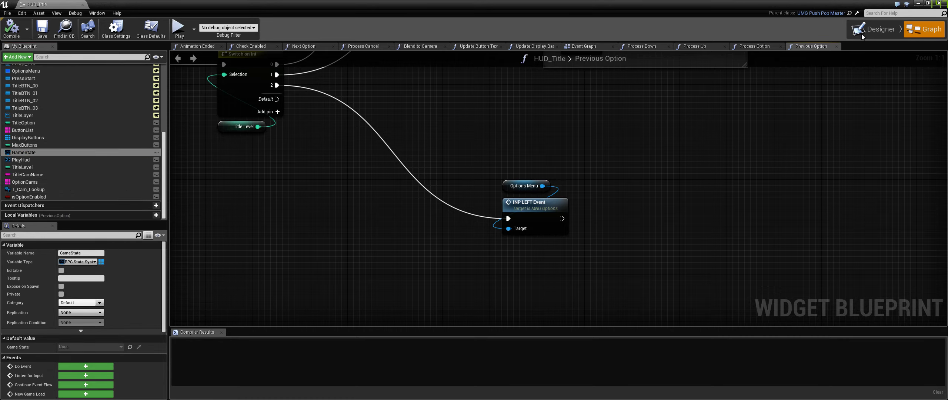
Look over the Previous Option and Check Enabled functions, and bring up the Event Construct nodes in the Event Graph.
scroll(623, 155, down, 5)
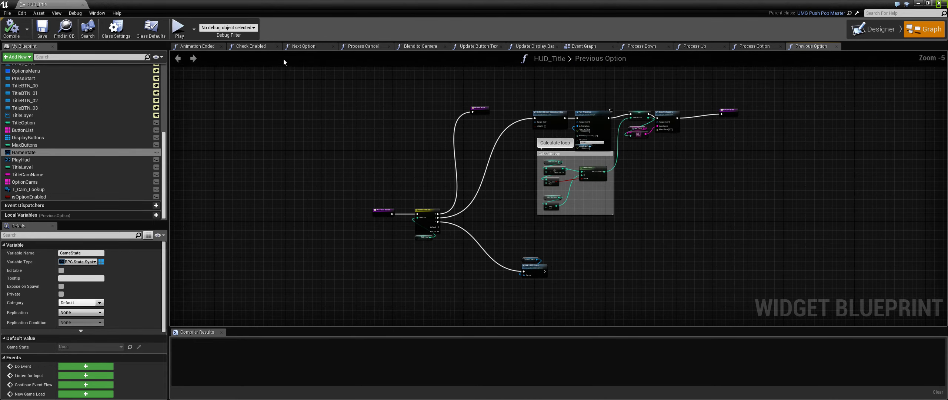
click(257, 48)
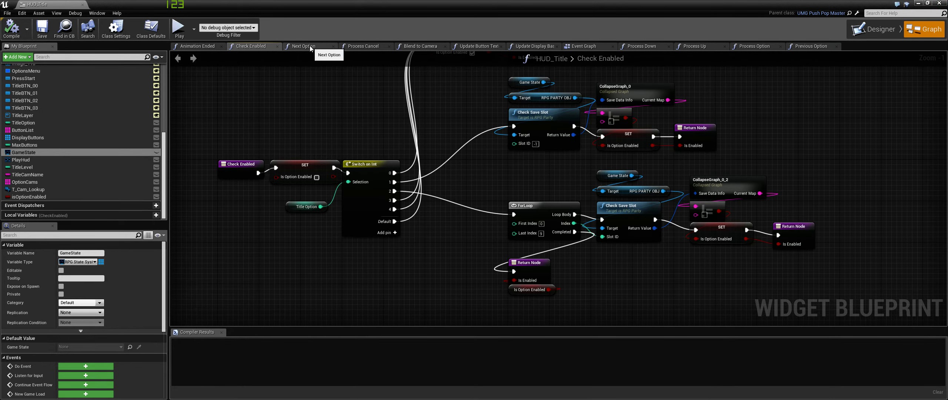
click(594, 48)
scroll(487, 204, down, 3)
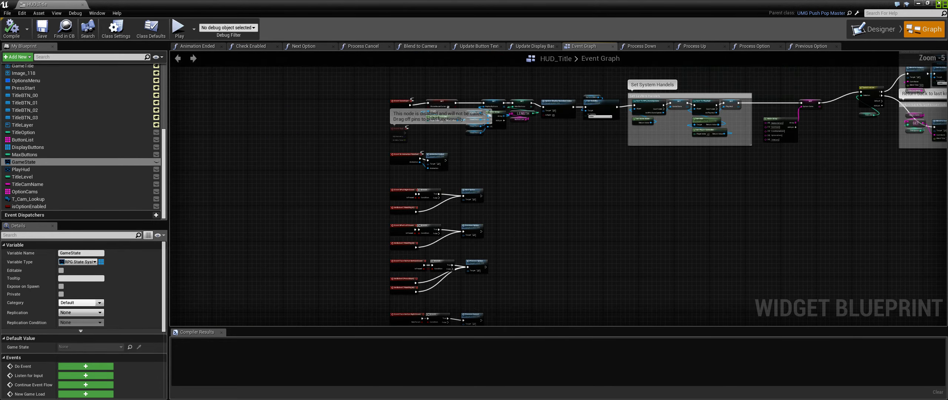
scroll(562, 192, up, 3)
right_drag(373, 163, 651, 114)
right_drag(319, 208, 562, 218)
scroll(624, 234, up, 2)
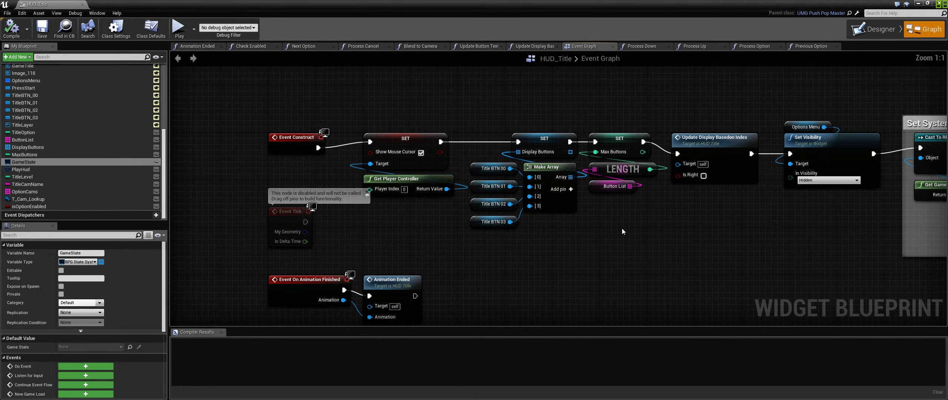
Follow the Event Construct chain through the Set System Handels block to the Option Cams array of camera names.
right_drag(671, 238, 488, 240)
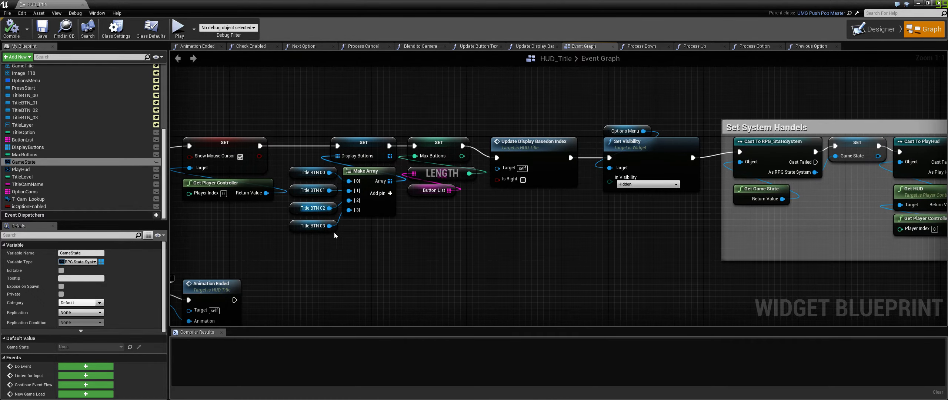
right_drag(683, 226, 429, 233)
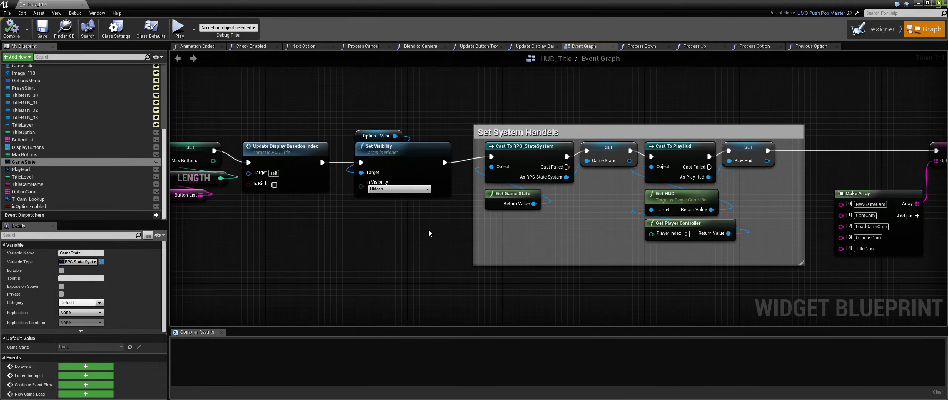
click(303, 168)
right_drag(577, 232, 240, 202)
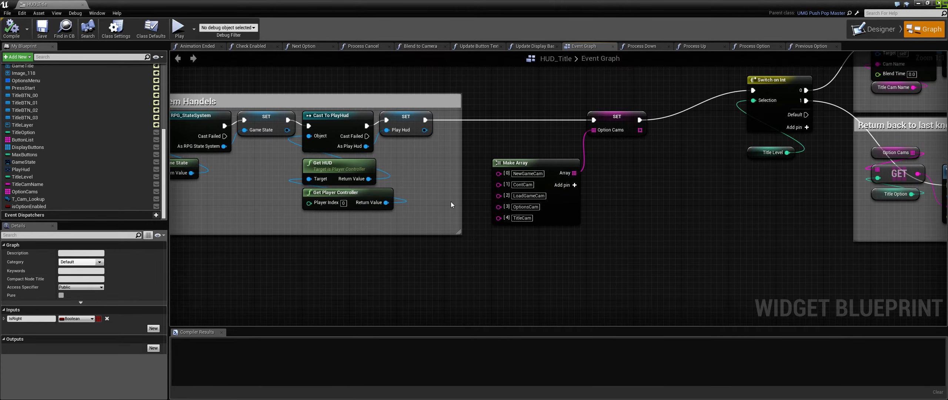
right_drag(655, 182, 418, 205)
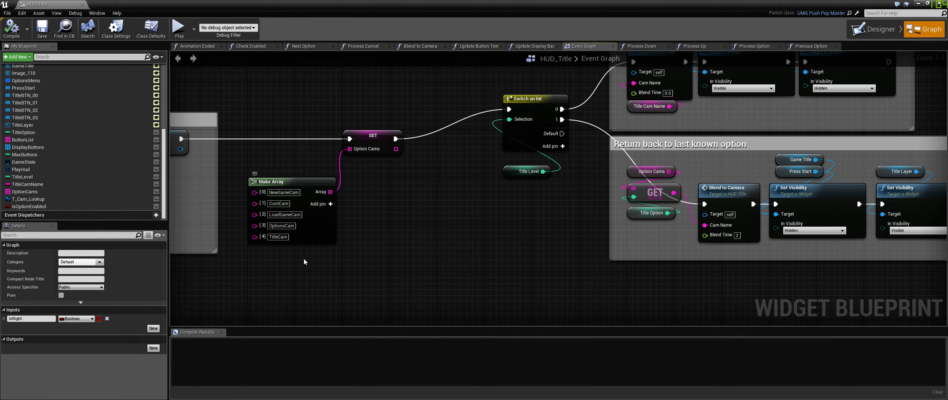
Examine the Switch on Int branches that move to the title screen and return to the last known option.
right_drag(526, 224, 239, 301)
right_drag(239, 300, 203, 296)
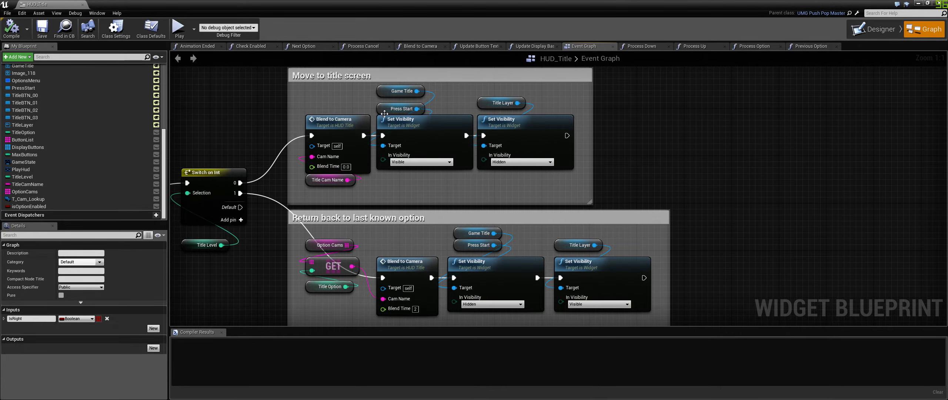
right_drag(259, 132, 310, 131)
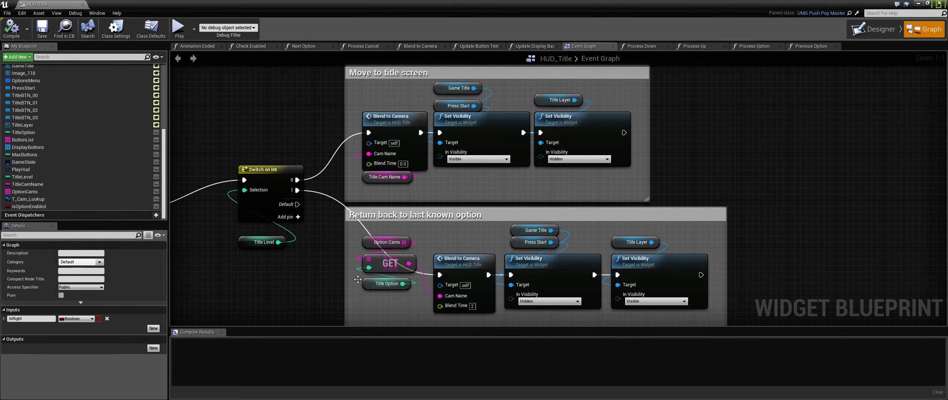
click(312, 260)
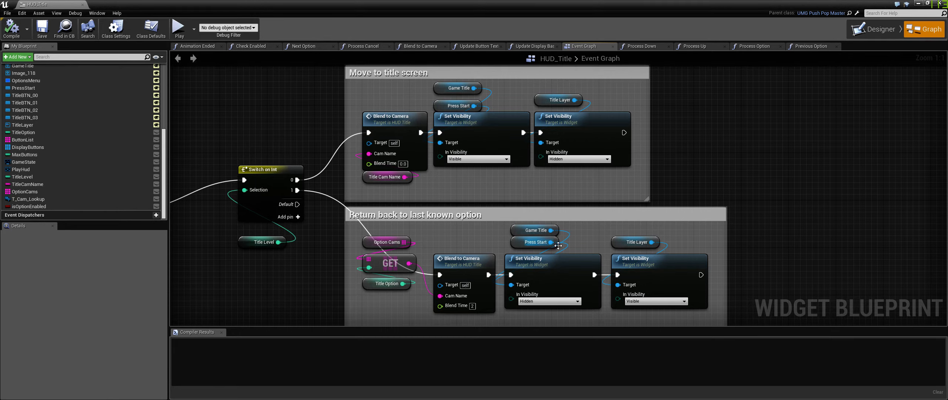
right_drag(326, 123, 452, 111)
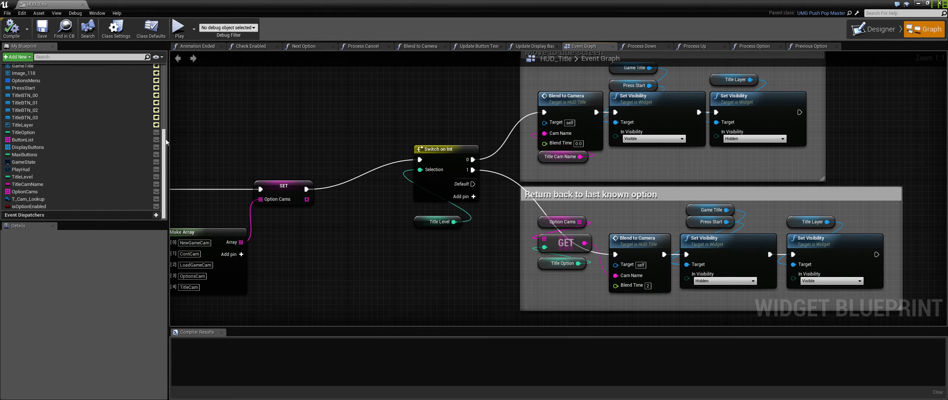
scroll(86, 181, up, 5)
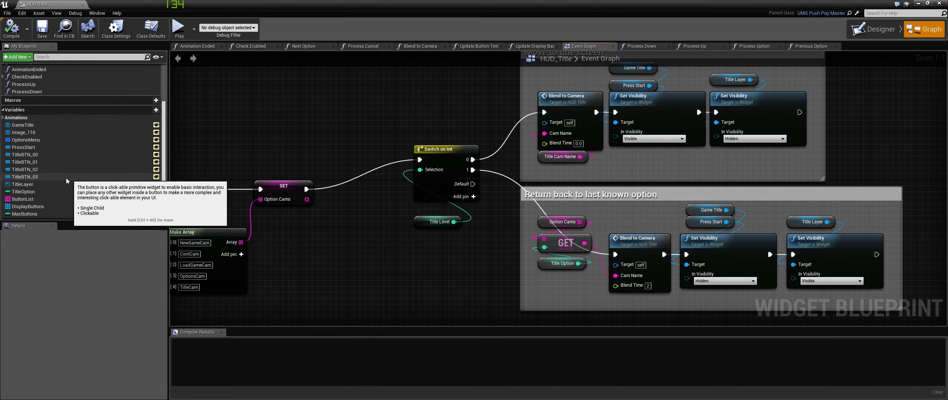
Examine the TitleLayer variable and the input events calling Previous Option and Process Option, and close the HUD_Title blueprint.
click(37, 195)
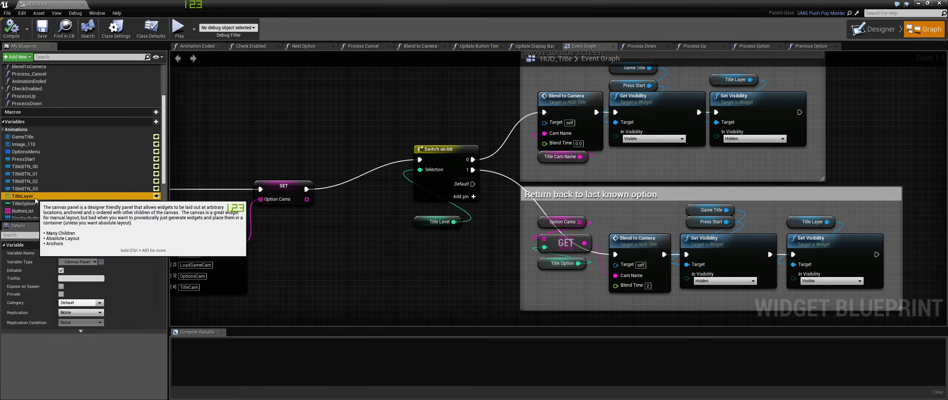
scroll(41, 171, down, 5)
right_drag(445, 93, 461, 46)
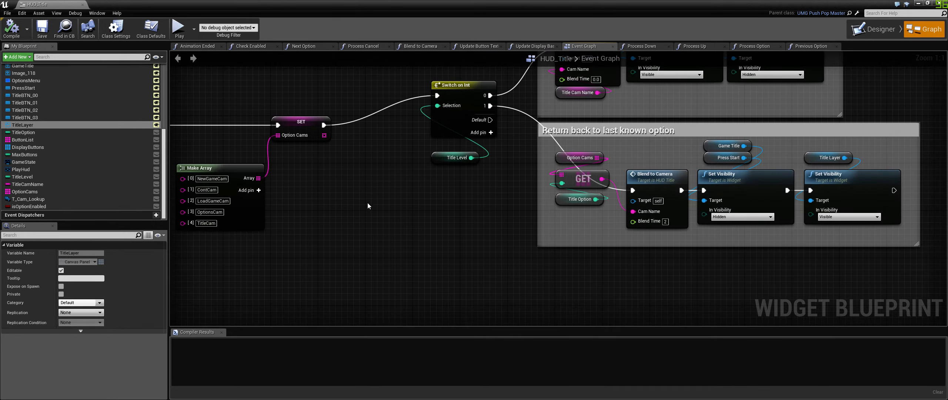
right_drag(371, 206, 494, 191)
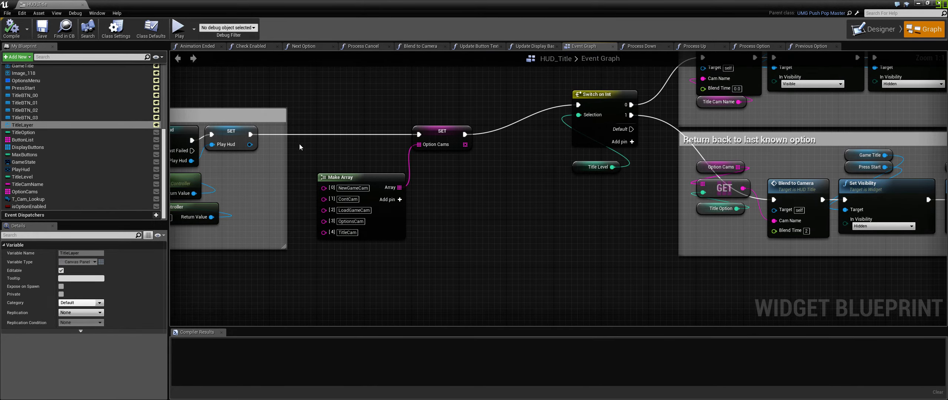
right_drag(400, 148, 832, 139)
right_drag(362, 254, 733, 138)
right_drag(414, 207, 461, 126)
right_drag(497, 238, 475, 74)
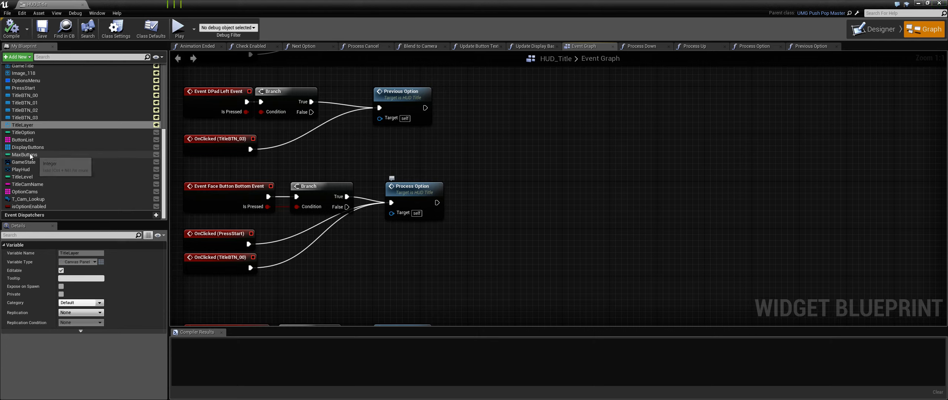
scroll(31, 148, up, 3)
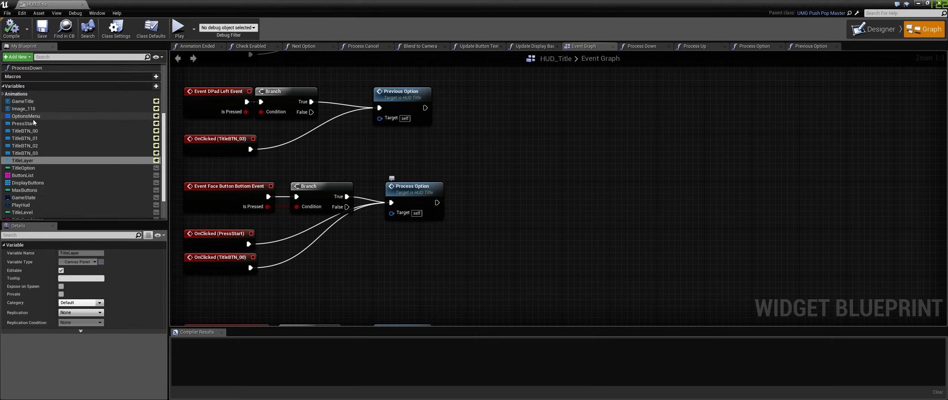
scroll(42, 169, down, 2)
scroll(43, 168, down, 1)
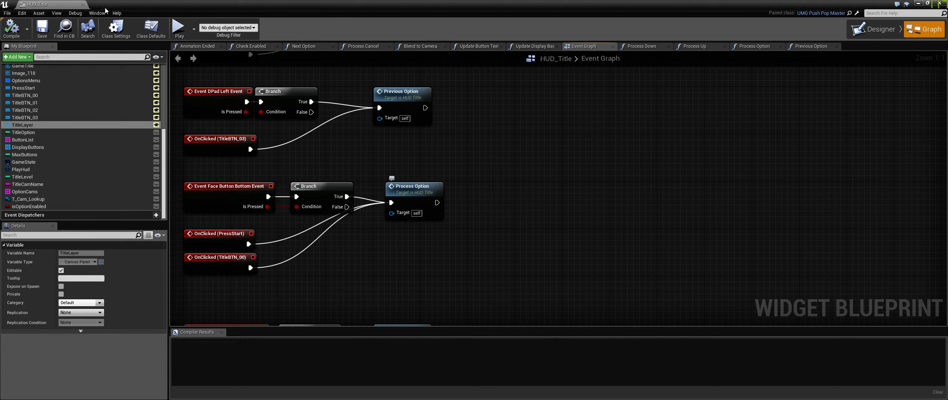
click(83, 5)
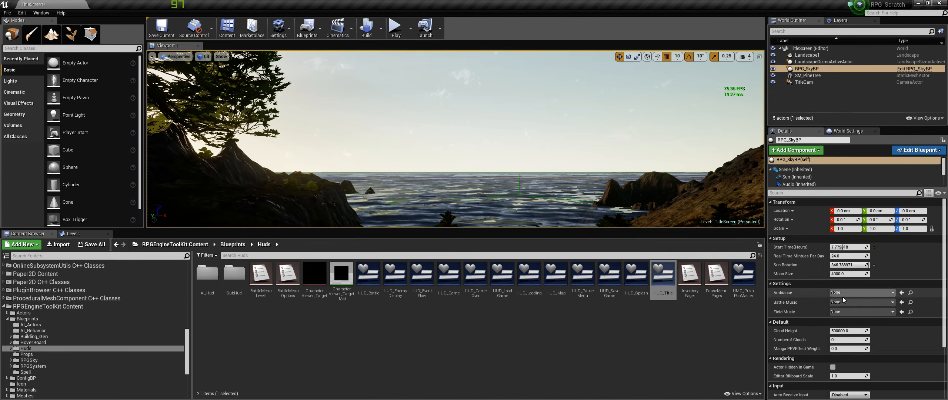
Look over the Sound Cue choices for the Battle Music setting of RPG_SkyBP, and switch to Adobe Audition.
click(859, 302)
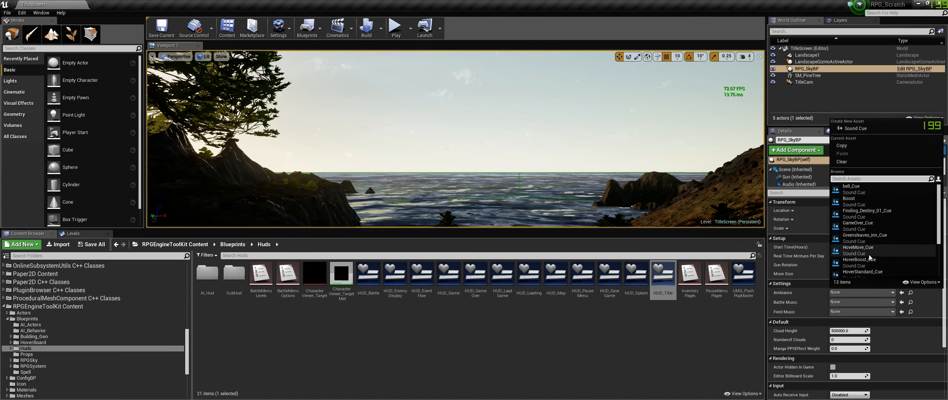
click(622, 367)
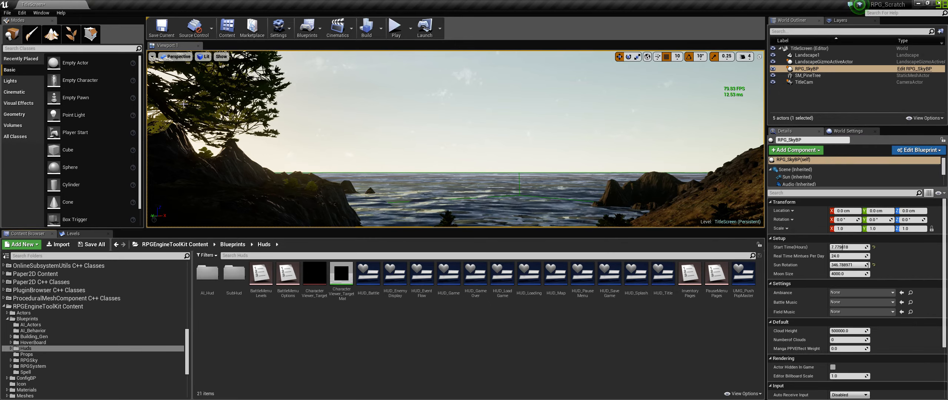
click(917, 3)
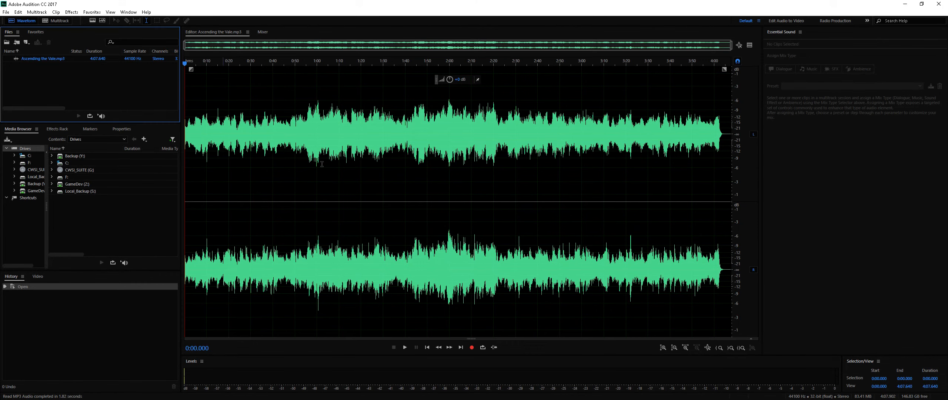
right_click(58, 60)
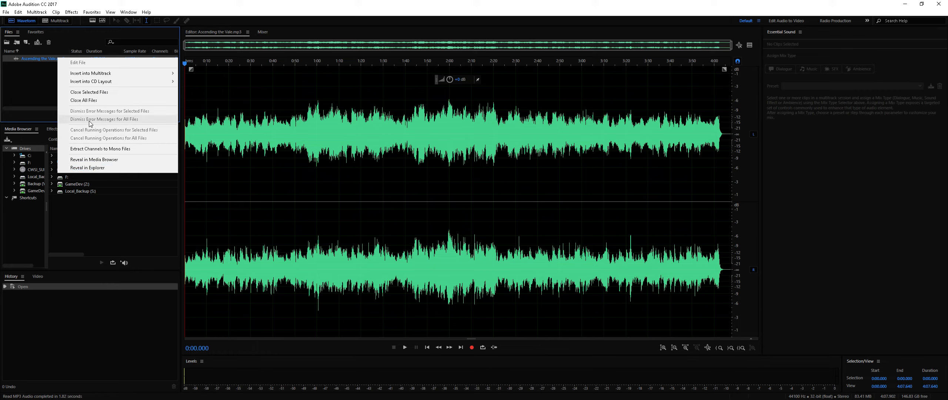
click(33, 70)
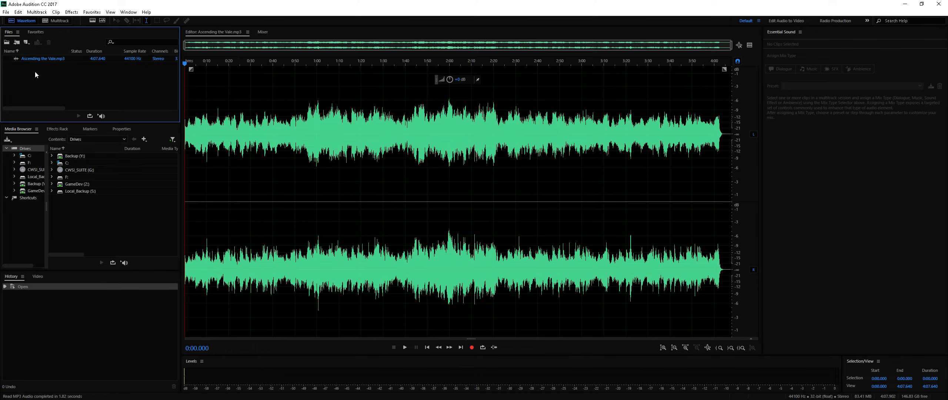
right_click(44, 58)
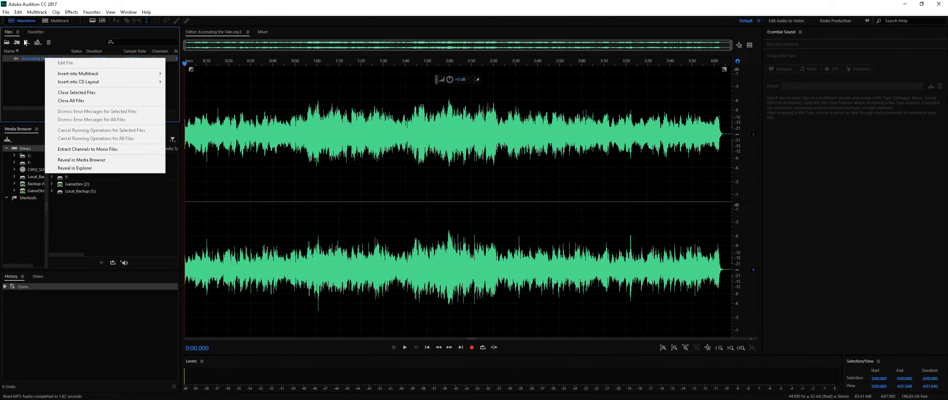
Start saving a copy of the Ascending the Vale track in the Wave PCM format.
click(6, 12)
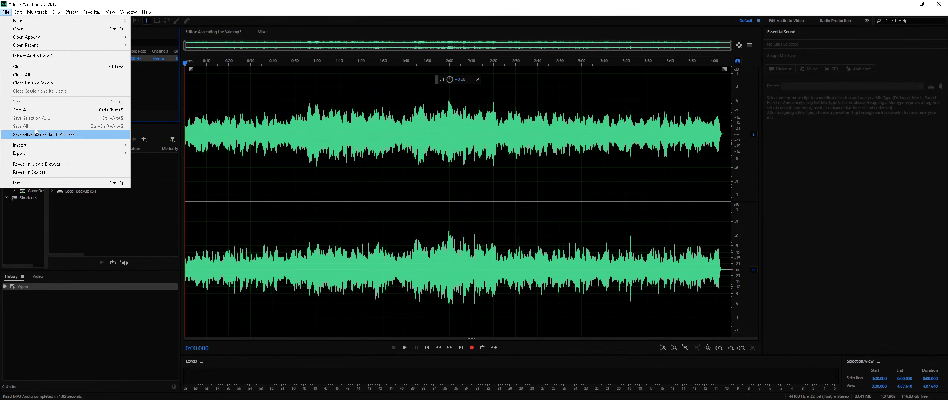
click(48, 110)
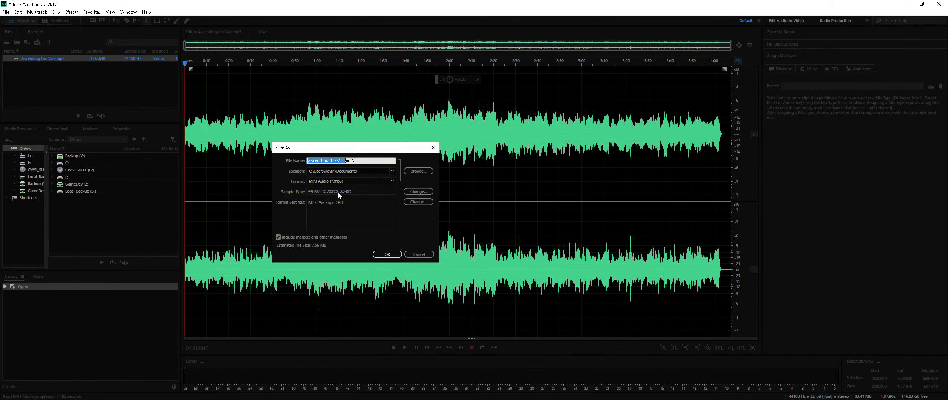
click(368, 181)
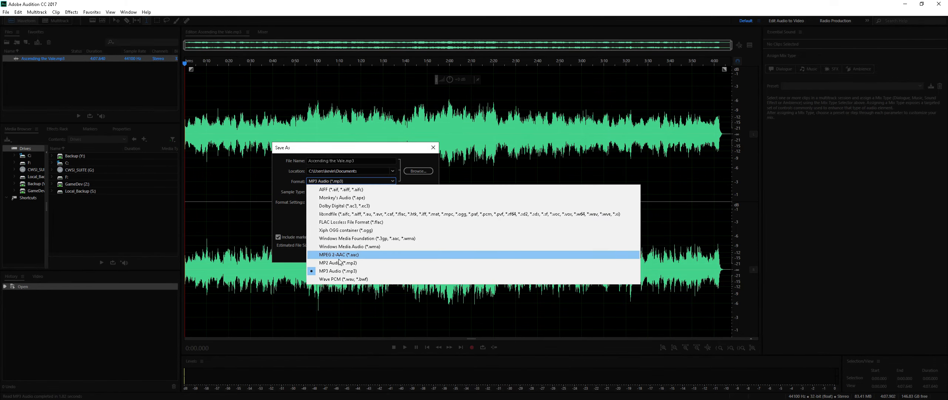
click(345, 280)
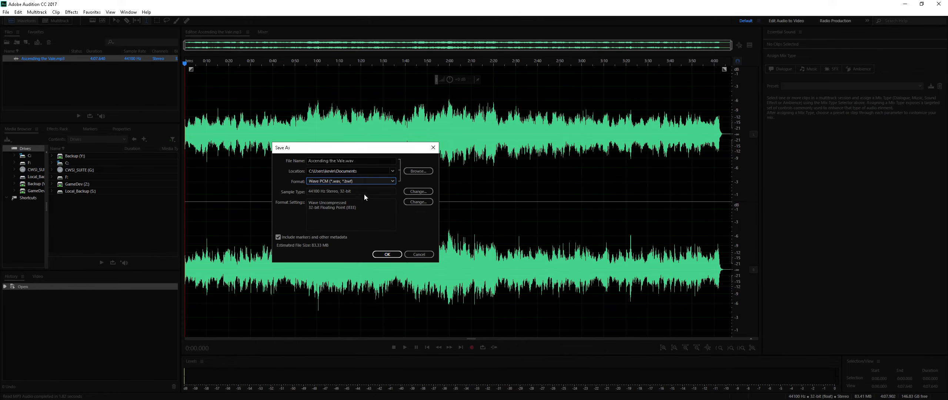
Set the sample type of the saved copy to a bit depth of 16 bits.
click(418, 191)
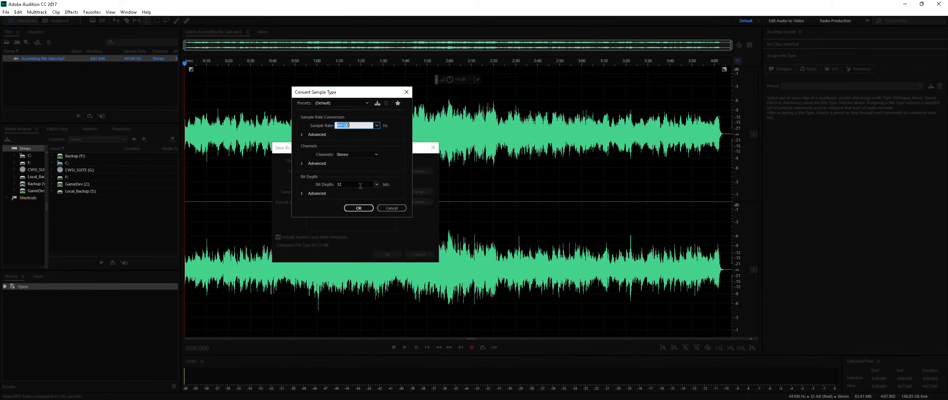
click(376, 185)
click(350, 201)
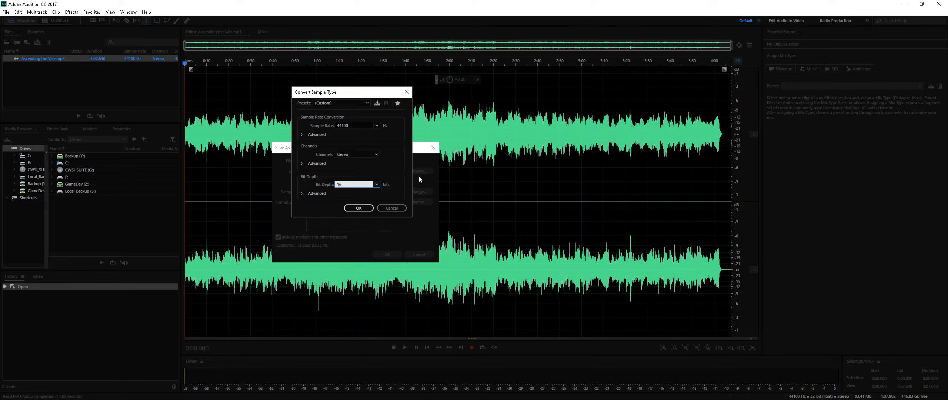
click(359, 208)
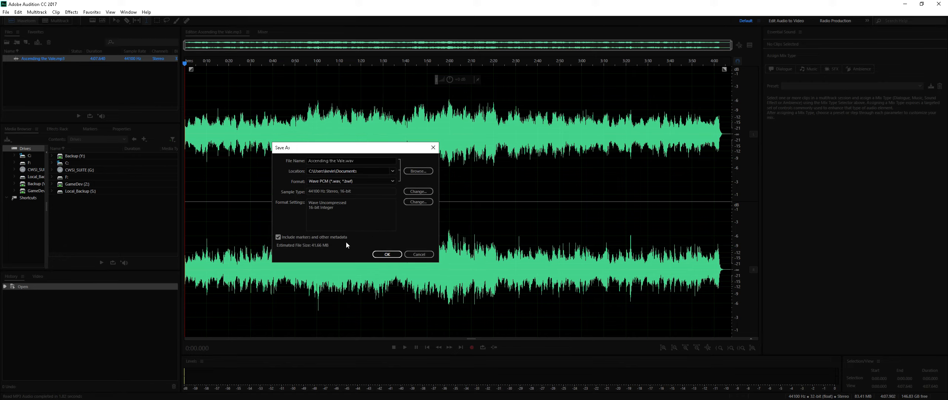
Save the track as TitleScreen.wav in the FatedWorld - Assets folder.
click(417, 172)
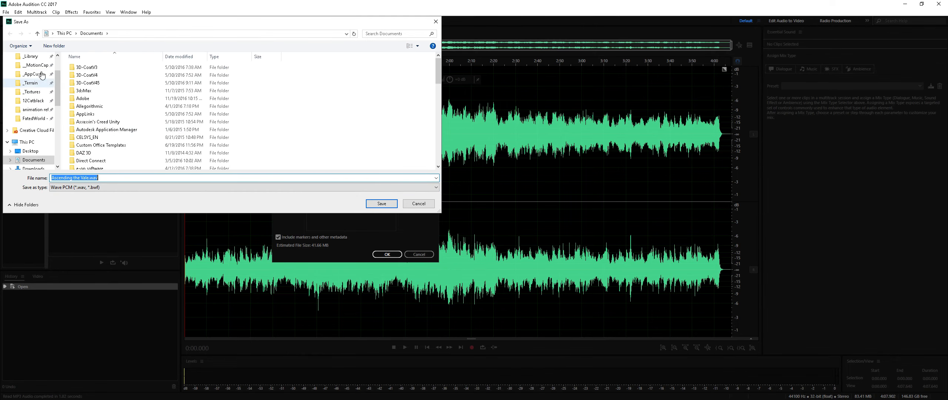
click(31, 118)
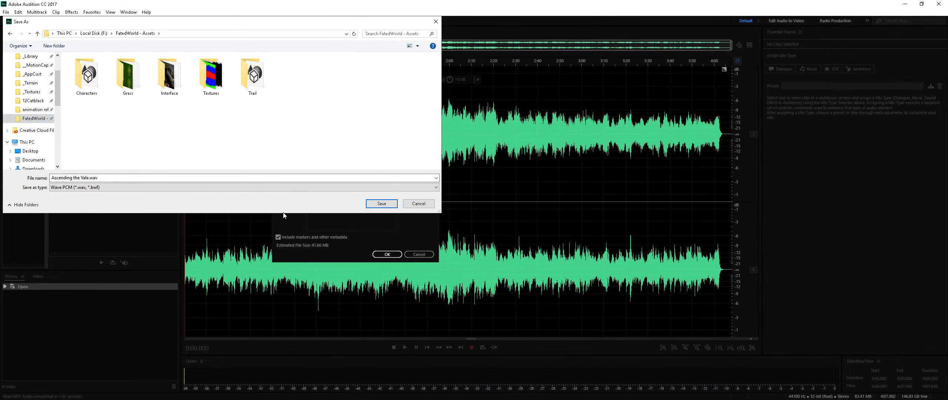
click(260, 178)
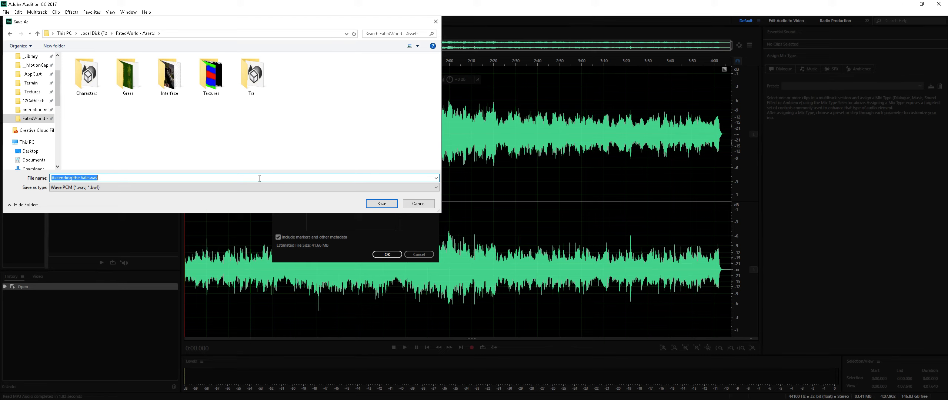
text(TitleScreen)
key(Return)
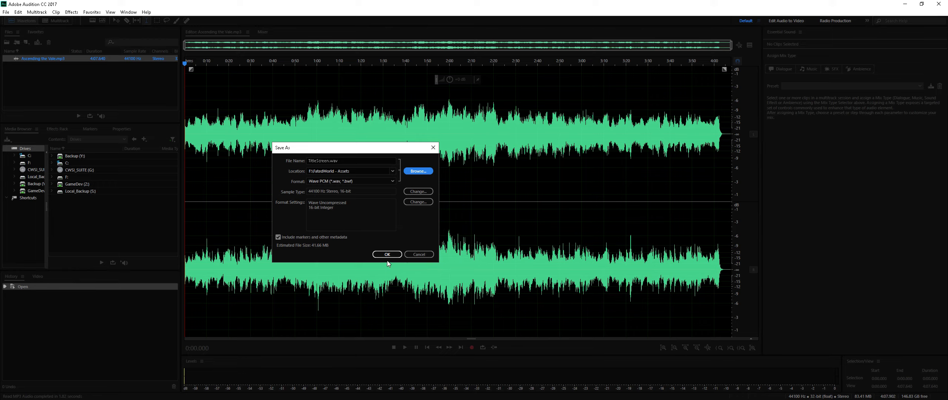
click(395, 253)
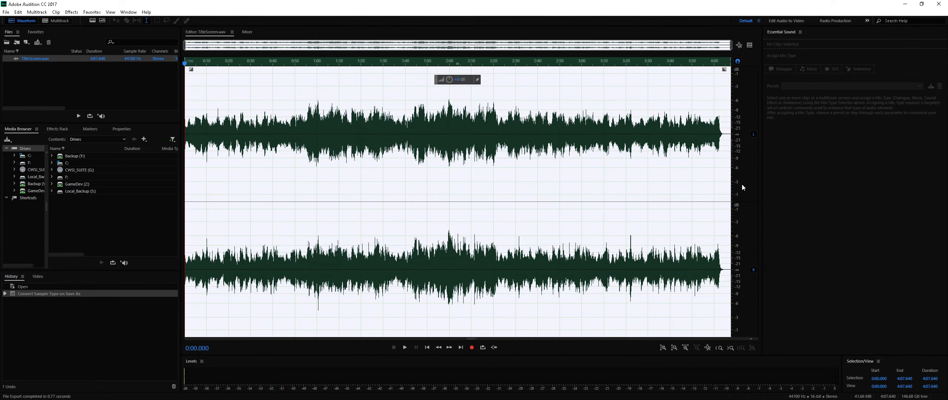
Switch back to Unreal Editor and create a folder named Sounds in the project's root Content folder.
click(904, 4)
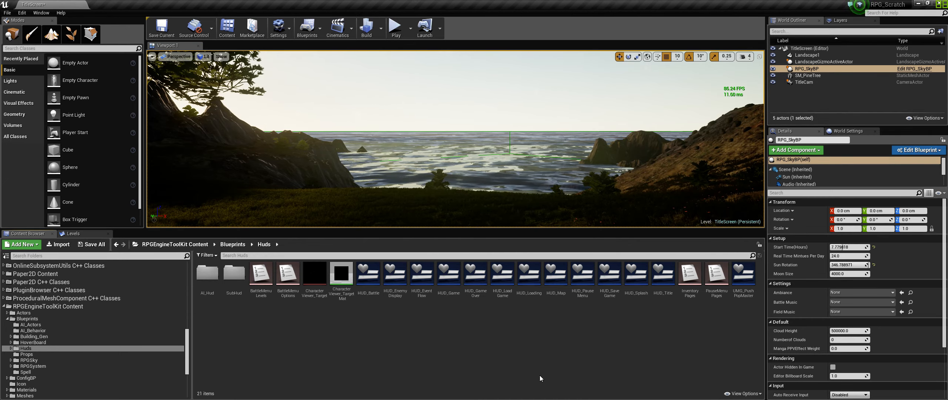
scroll(43, 310, up, 10)
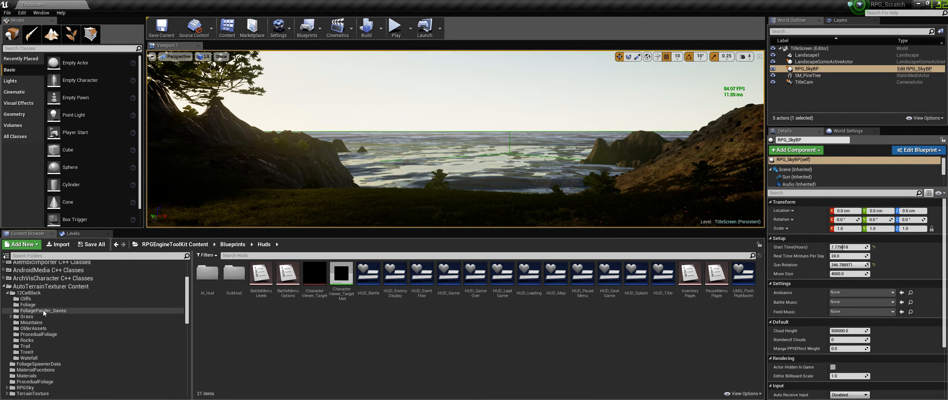
click(45, 293)
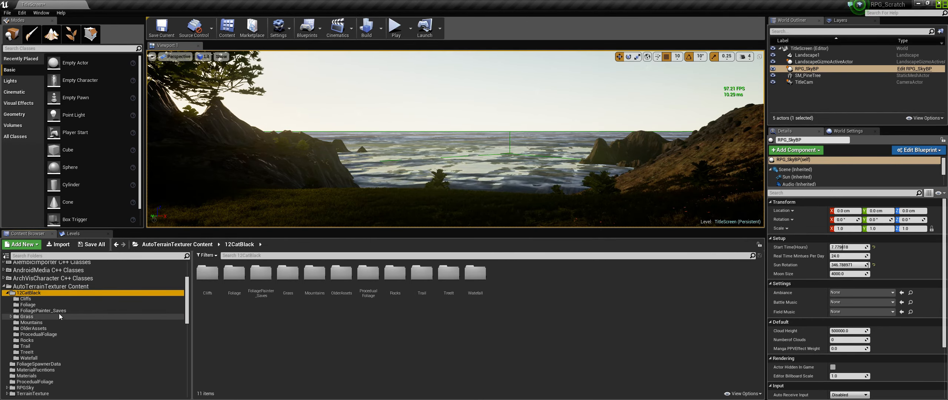
scroll(44, 292, up, 3)
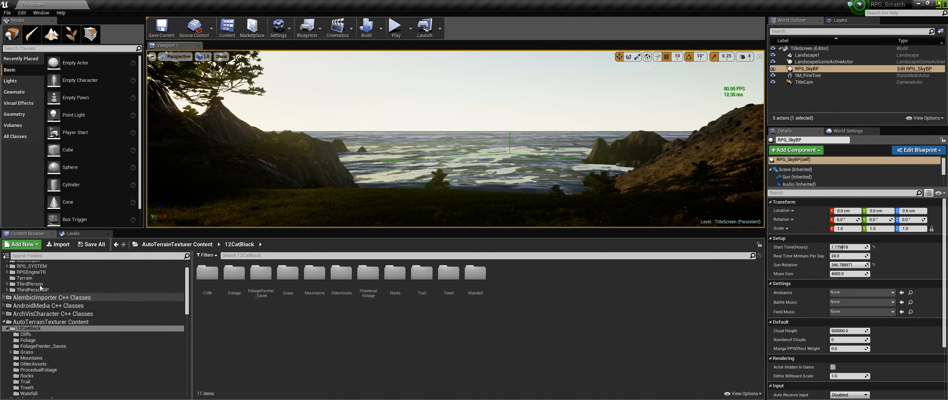
scroll(40, 284, up, 2)
click(23, 265)
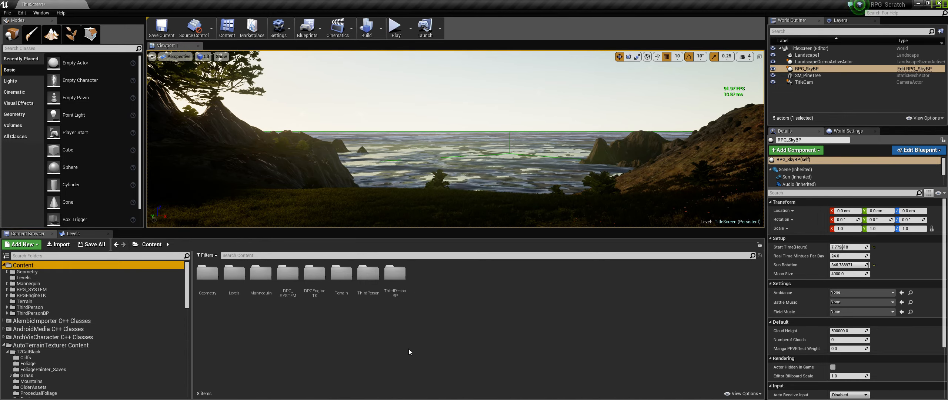
right_click(470, 351)
click(489, 133)
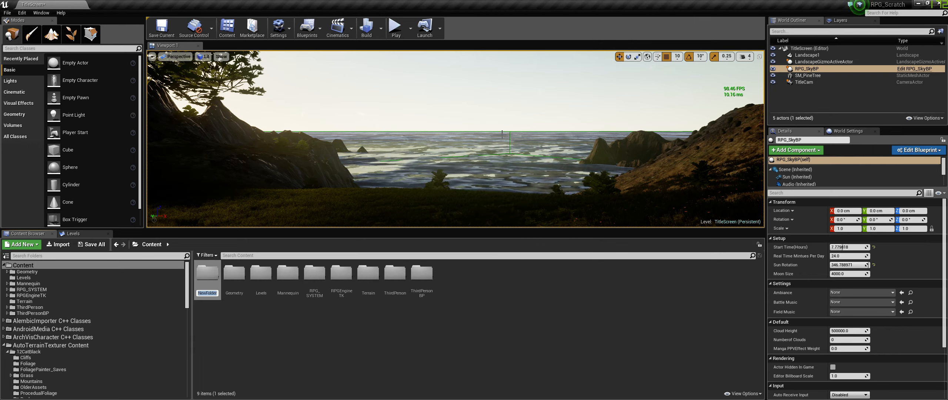
text(Sounds)
key(Return)
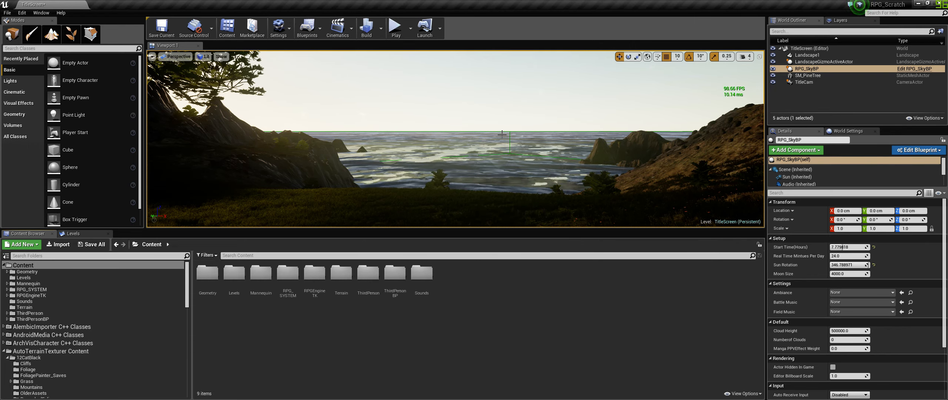
Import TitleScreen.wav from the FatedWorld - Assets folder into the project's Sounds folder.
double_click(418, 276)
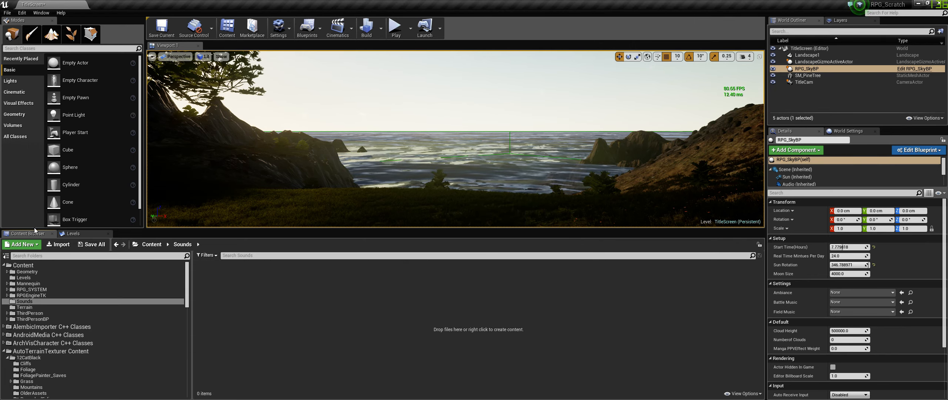
click(61, 245)
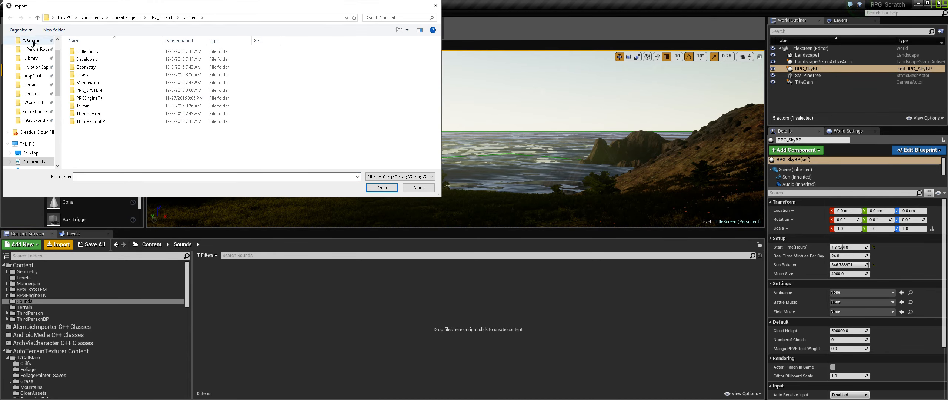
scroll(35, 43, up, 2)
click(28, 145)
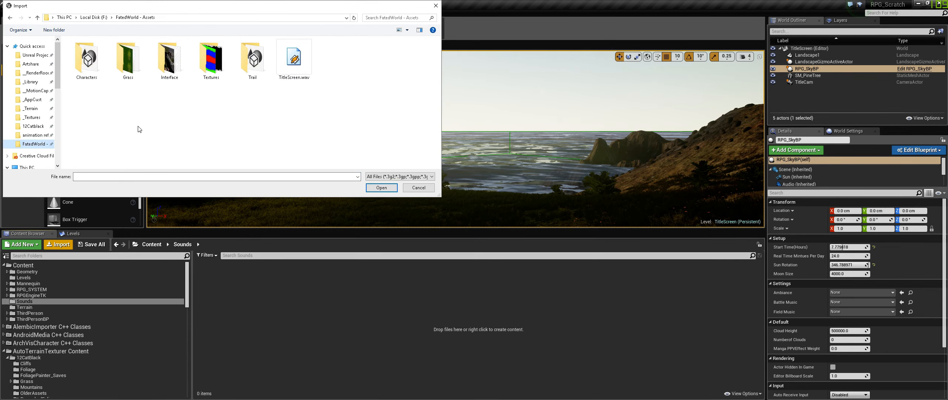
click(383, 188)
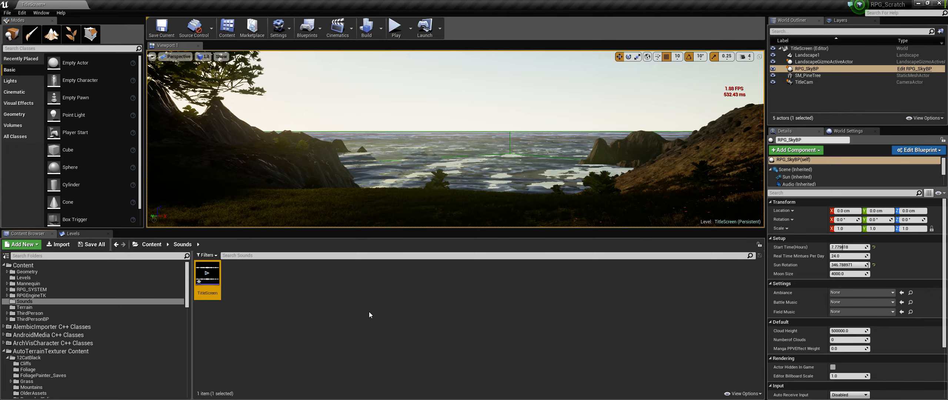
Preview the imported TitleScreen sound wave and stop its playback.
right_click(204, 276)
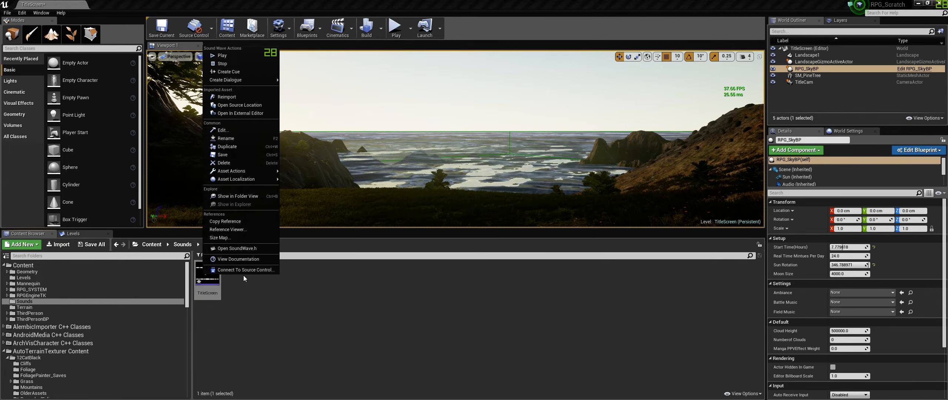
click(226, 64)
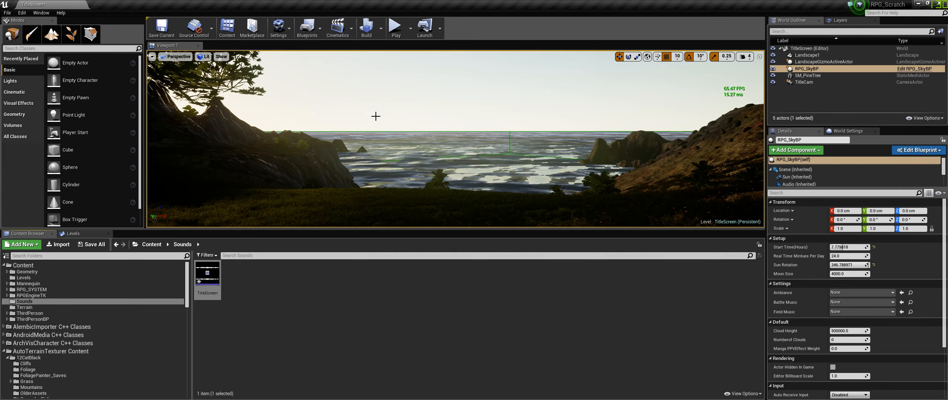
right_click(217, 282)
click(236, 59)
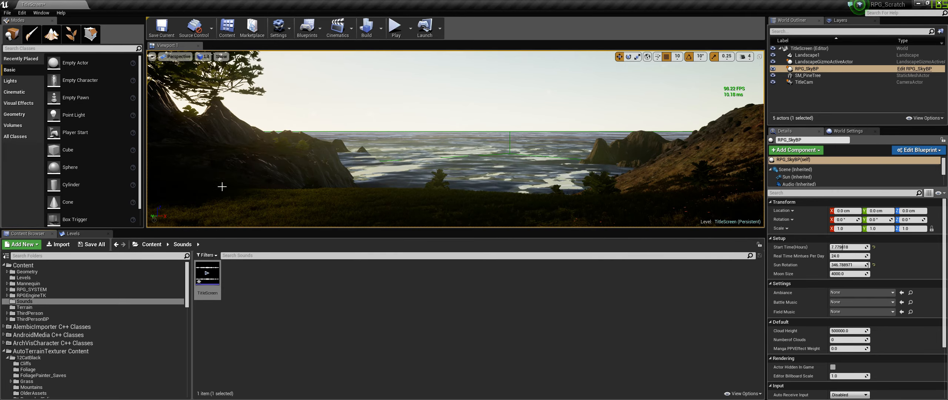
Create a sound cue from the TitleScreen sound wave, keeping the name TitleScreen_Cue.
right_click(213, 280)
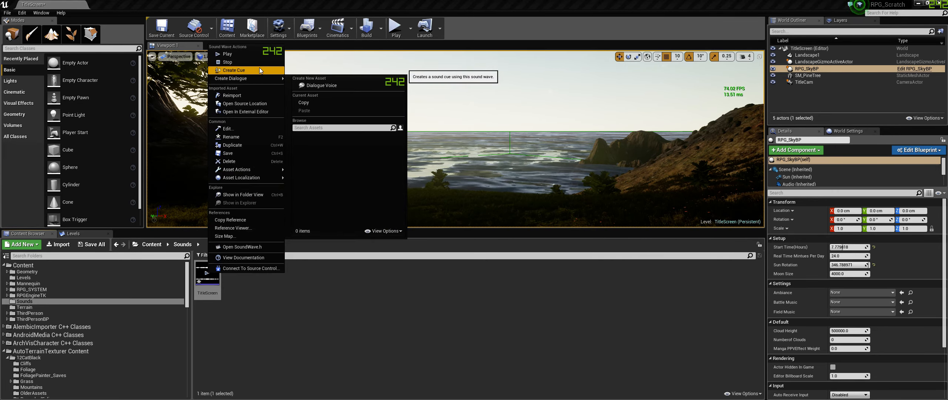
click(234, 70)
click(297, 297)
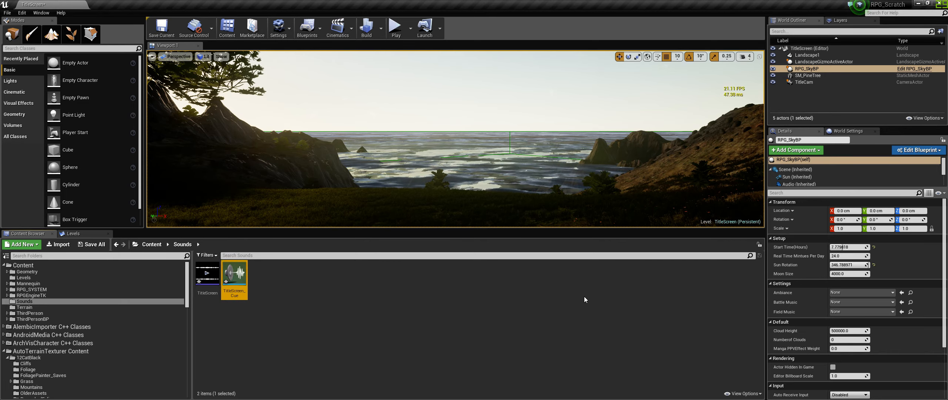
Assign TitleScreen_Cue as the Ambiance sound of the RPG_SkyBP actor.
click(846, 292)
click(540, 295)
drag(234, 274, 859, 293)
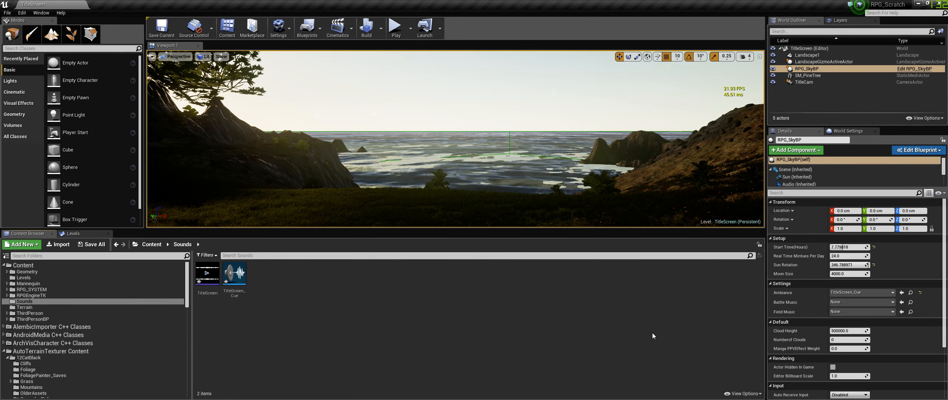
Save the TitleScreen level and all modified content, including the new sound wave and cue.
click(162, 28)
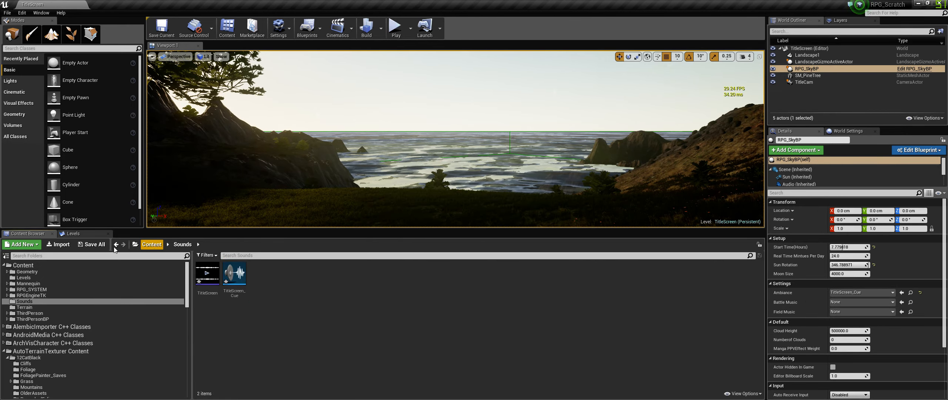
key(ctrl+shift+s)
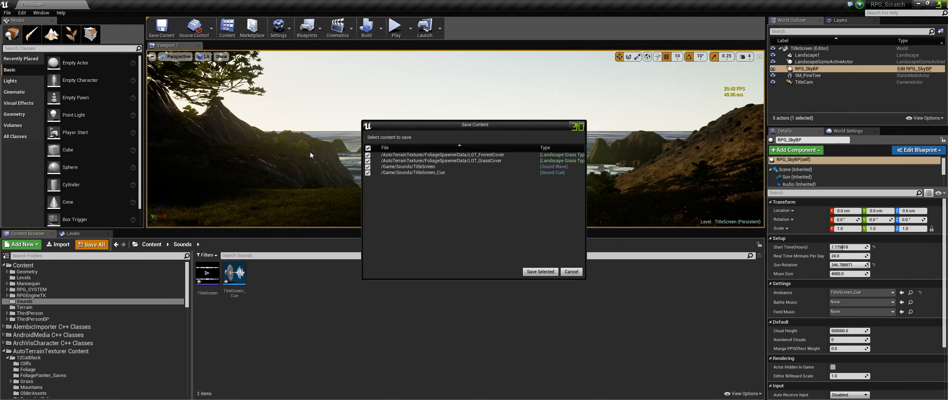
click(540, 272)
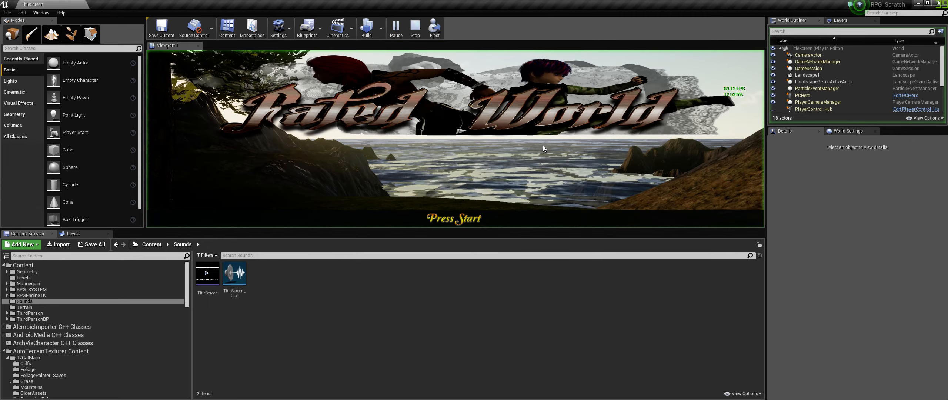
Test the running title screen in full screen, pass Press Start, and cycle through the main menu entries back to Journey.
key(F11)
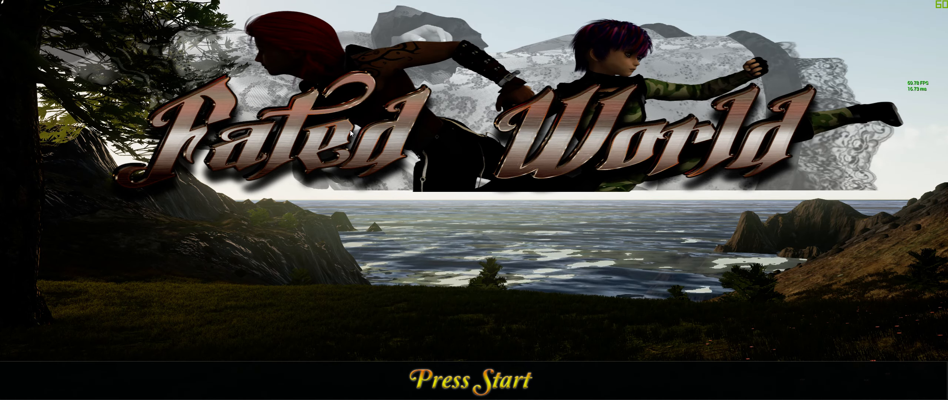
key(Return)
key(Right)
key(Right)
key(Right)
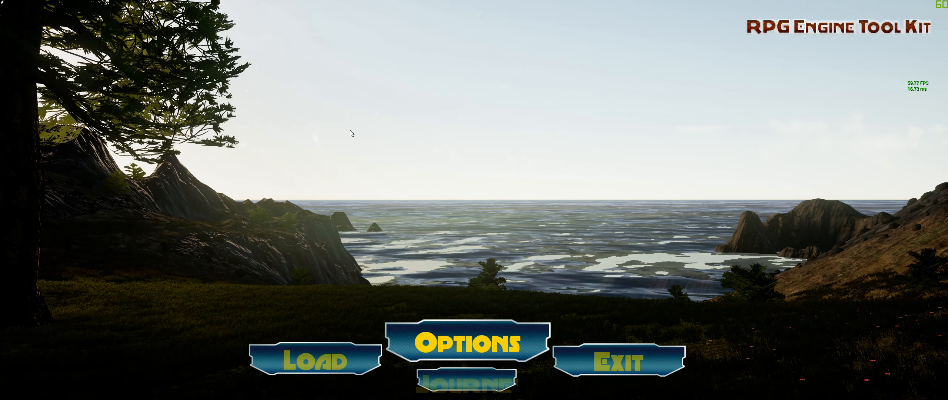
key(Right)
key(Right)
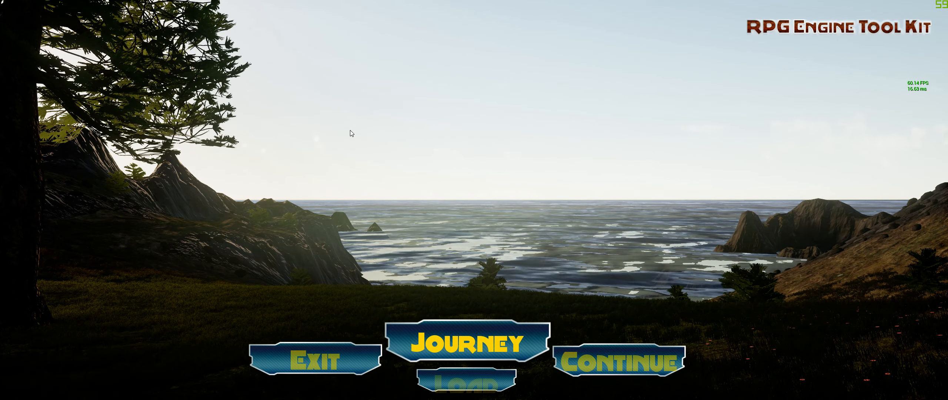
key(Right)
key(Left)
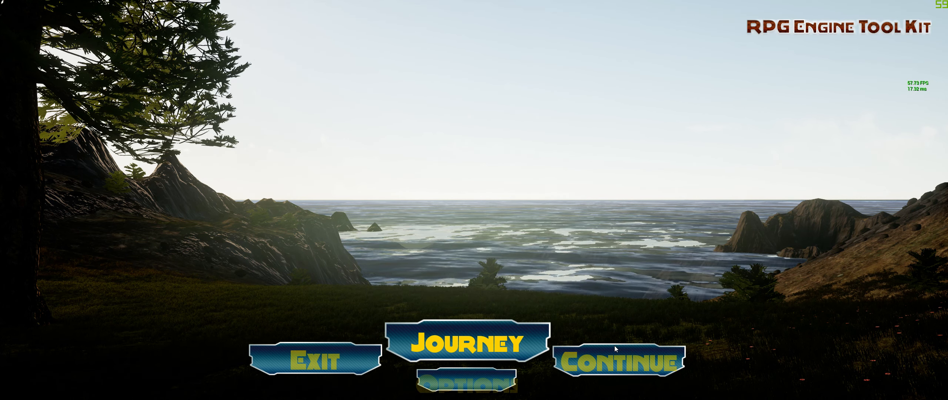
Try the menu's Exit entry with the pointer, end the play session, and restore the normal editor layout.
click(331, 362)
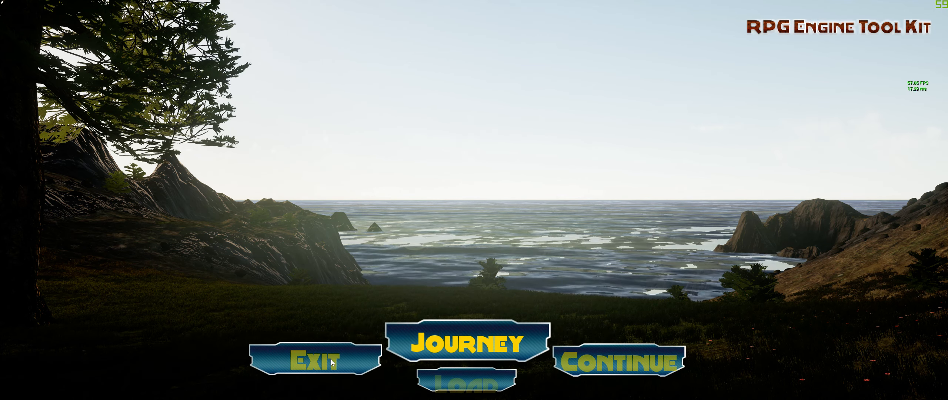
key(Escape)
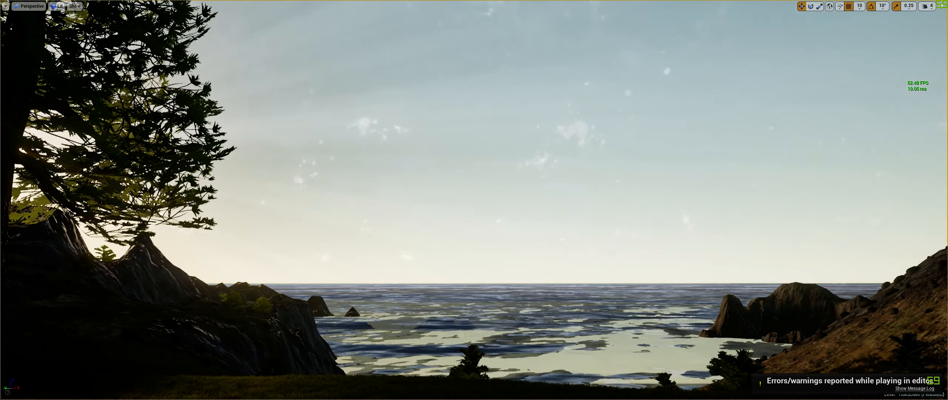
key(F11)
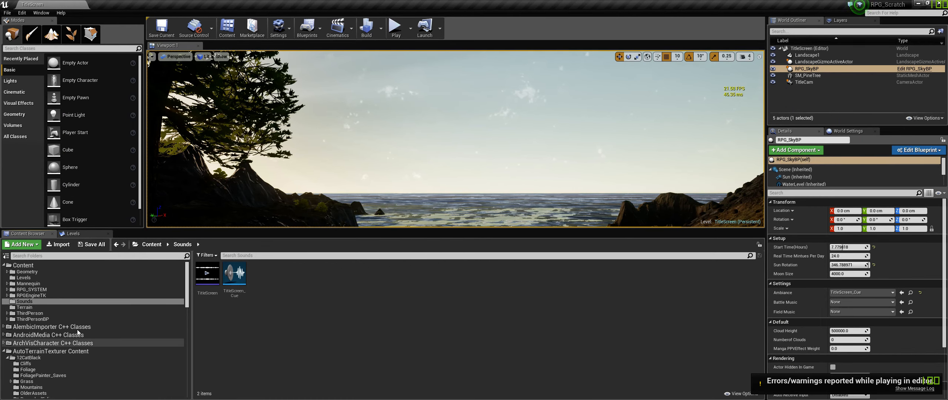
Look through the AutoTerrainTexturer Content folders, including RPGSky and ProcedualFoliage, for the RPG system blueprints.
scroll(91, 309, down, 5)
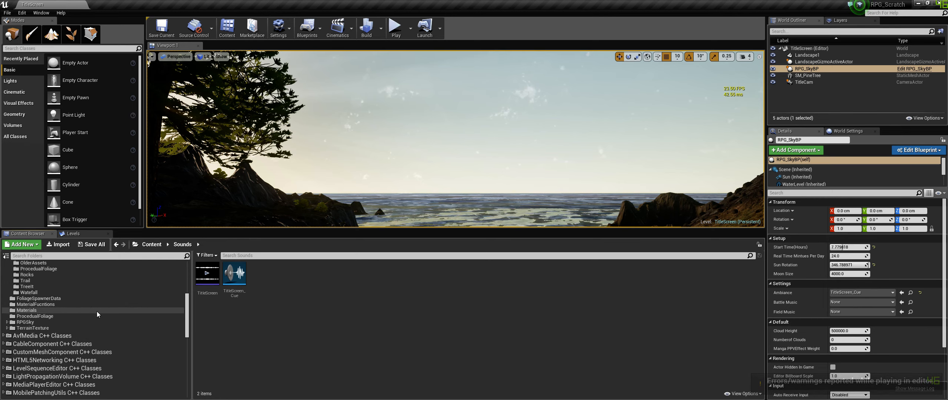
scroll(108, 301, up, 1)
scroll(112, 298, up, 1)
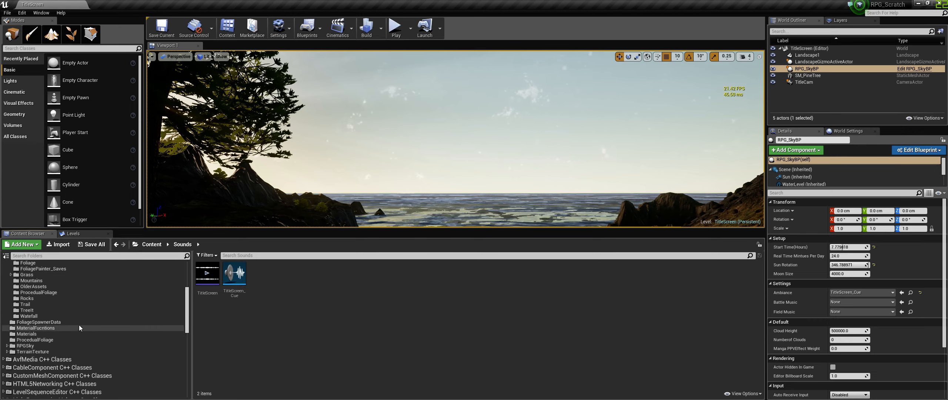
click(80, 346)
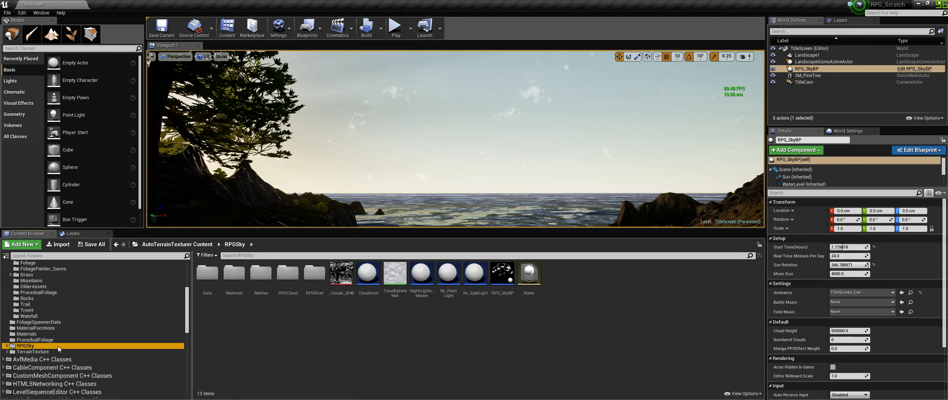
click(40, 351)
click(42, 340)
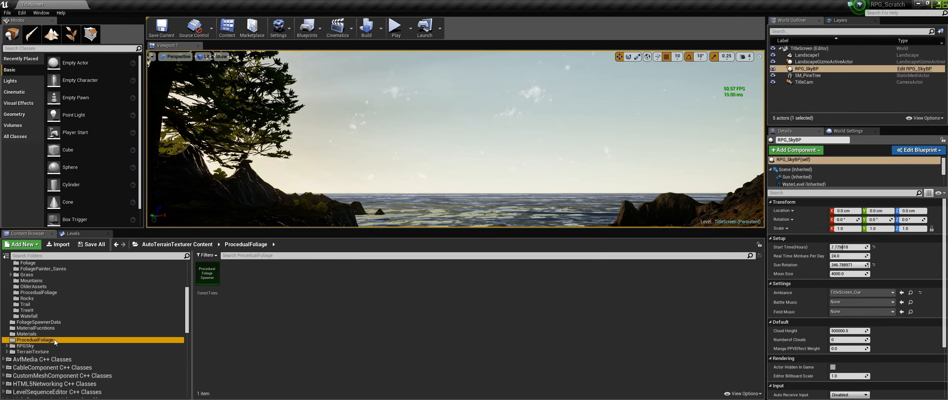
click(42, 346)
scroll(49, 330, up, 2)
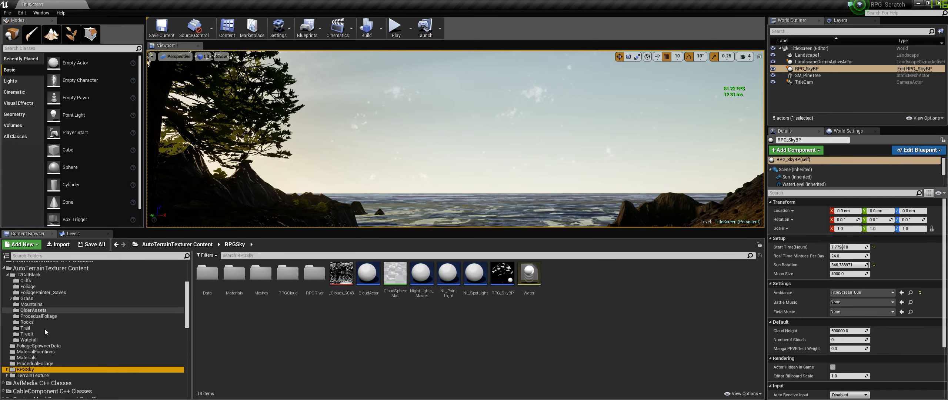
scroll(40, 351, down, 3)
scroll(35, 334, down, 1)
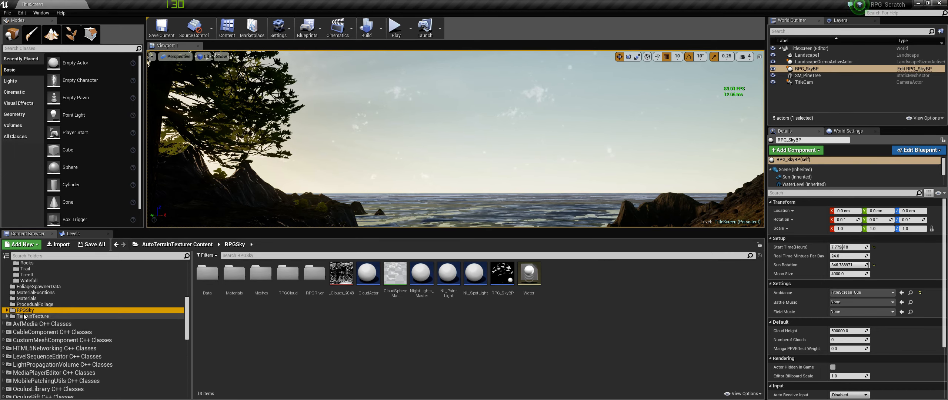
click(28, 316)
click(25, 309)
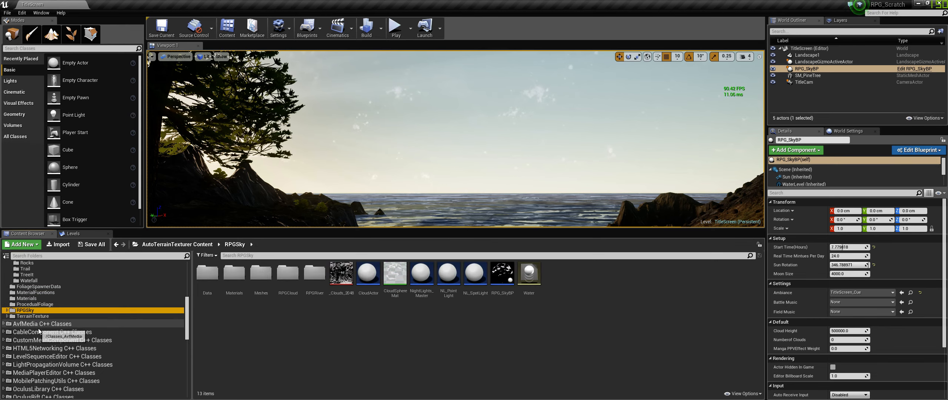
Open the RPG_StateSystem blueprint from RPGEngineToolKit Content > Blueprints > RPGSystem and show its Event Graph.
scroll(70, 334, down, 4)
scroll(71, 338, down, 6)
click(34, 300)
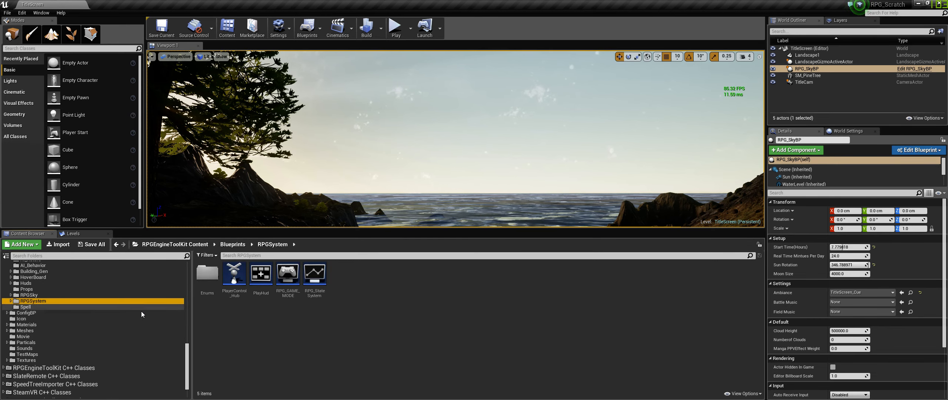
double_click(314, 274)
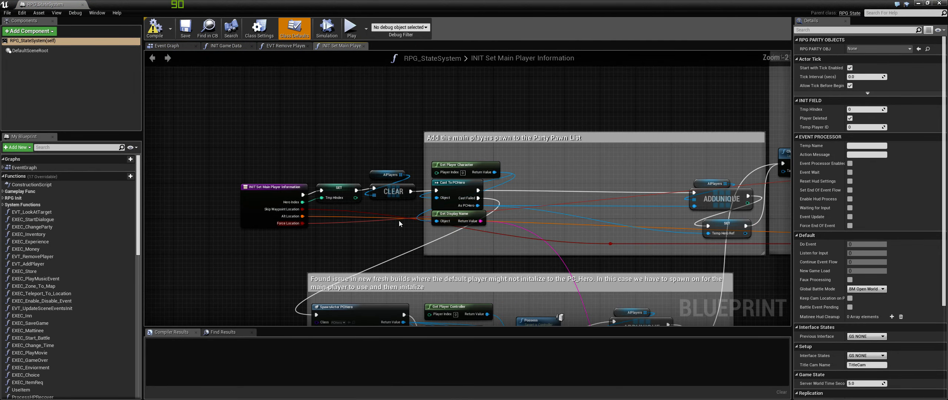
click(166, 47)
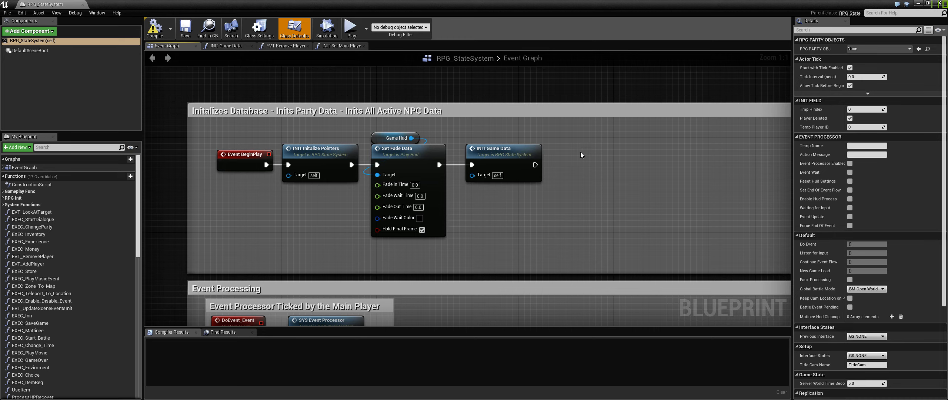
Add a Set Input Mode Game And UI node to the Event Graph beside the INIT Game Data node.
right_click(580, 153)
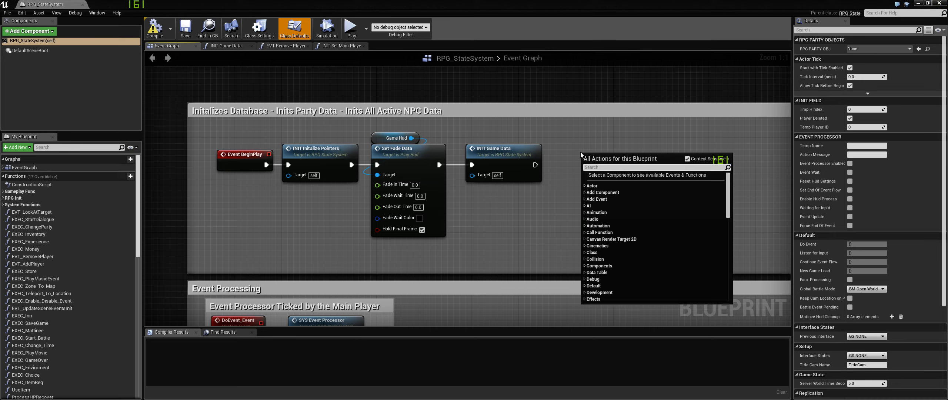
text(game)
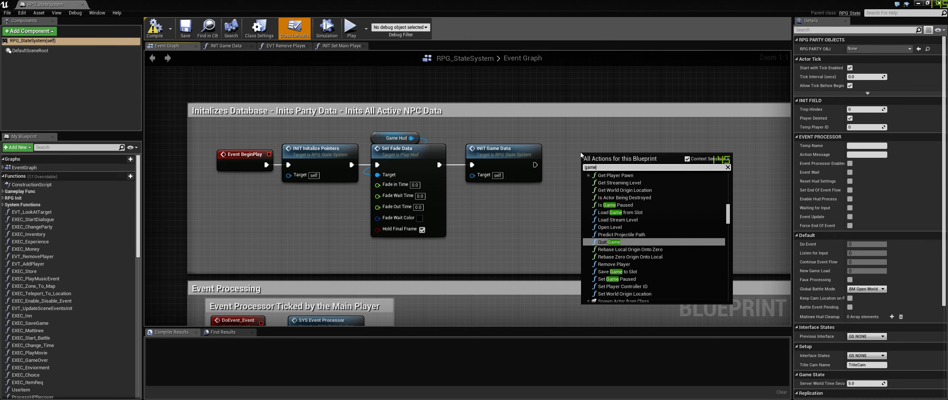
key(BackSpace)
key(BackSpace)
key(BackSpace)
key(BackSpace)
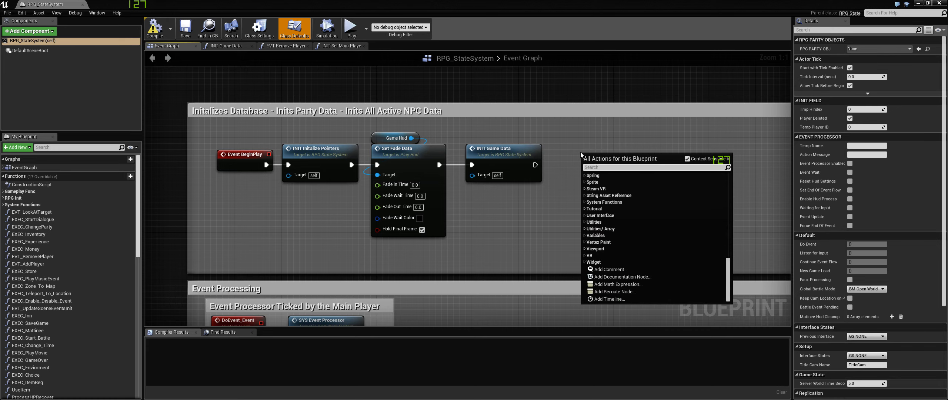
text(input)
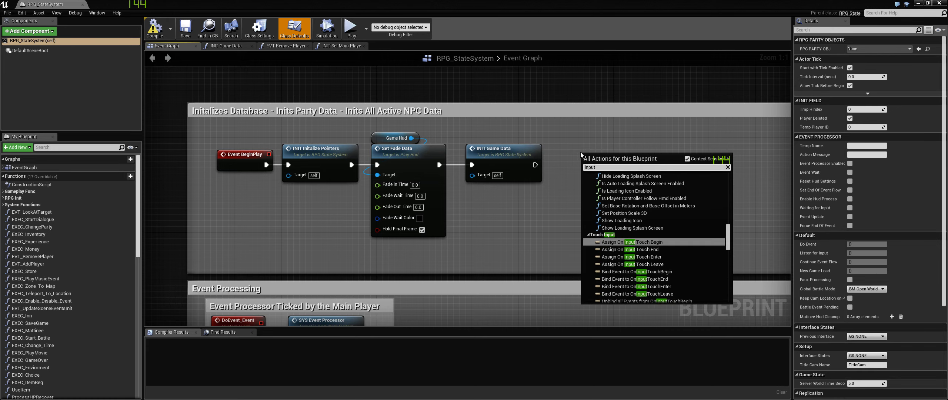
text( gui)
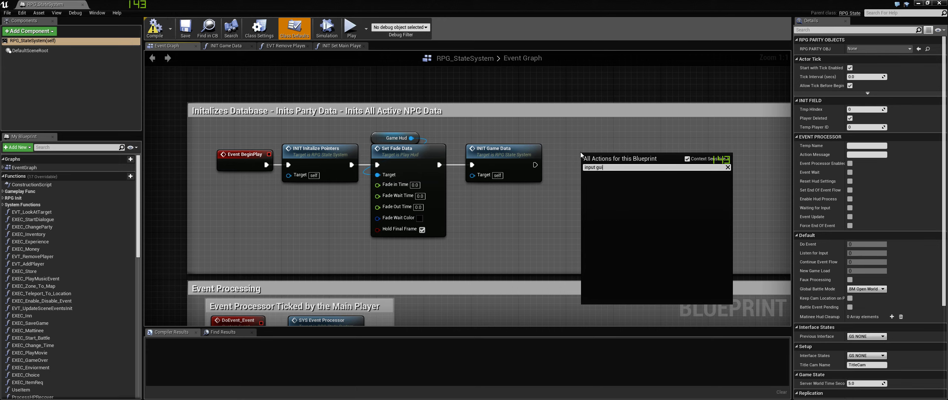
key(BackSpace)
key(BackSpace)
key(BackSpace)
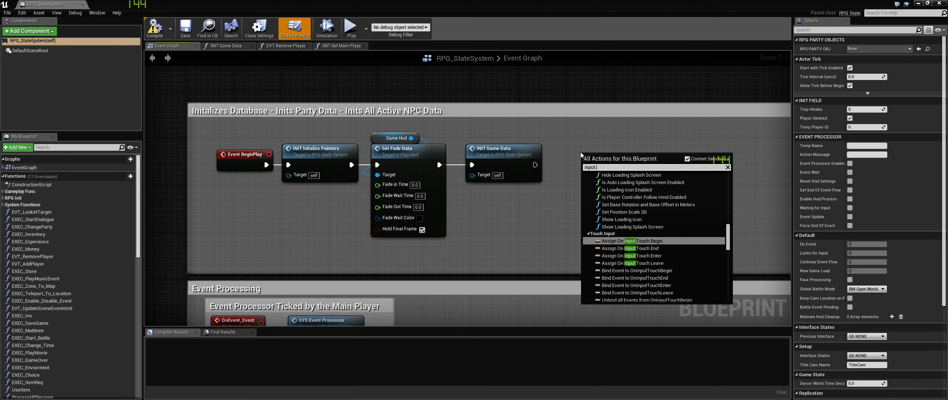
key(BackSpace)
key(BackSpace)
key(BackSpace)
key(BackSpace)
key(BackSpace)
key(BackSpace)
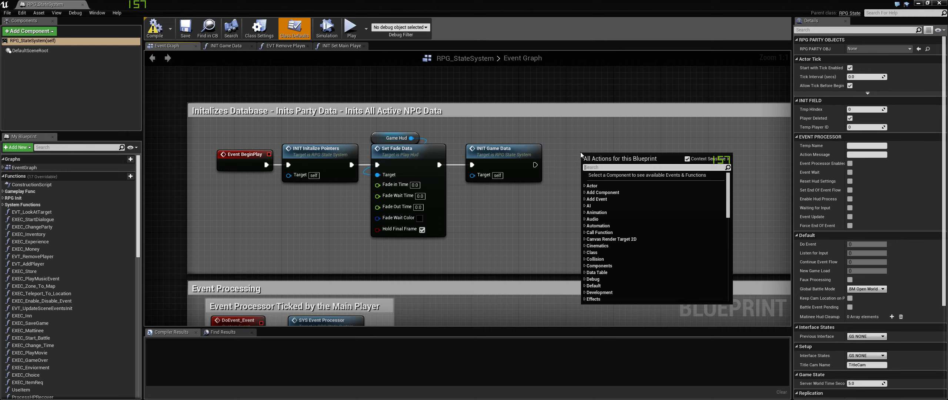
text(game)
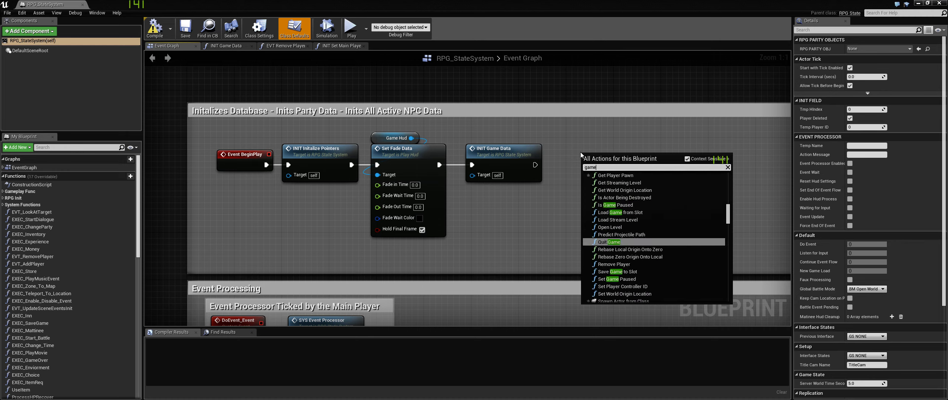
text( onl)
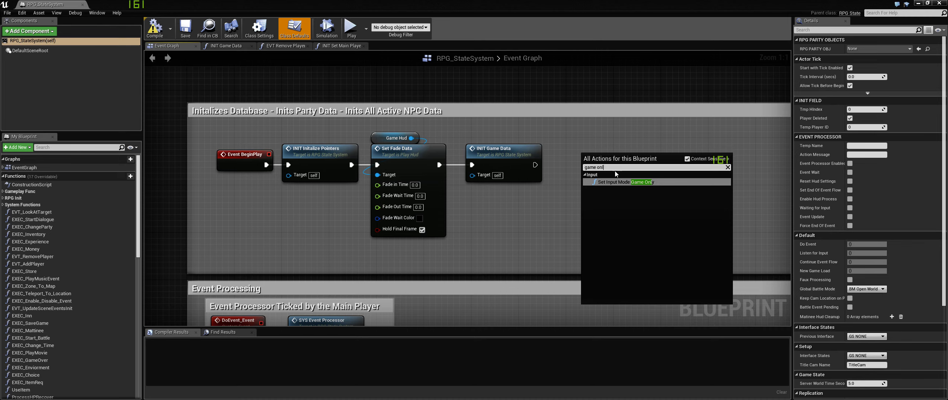
text(s)
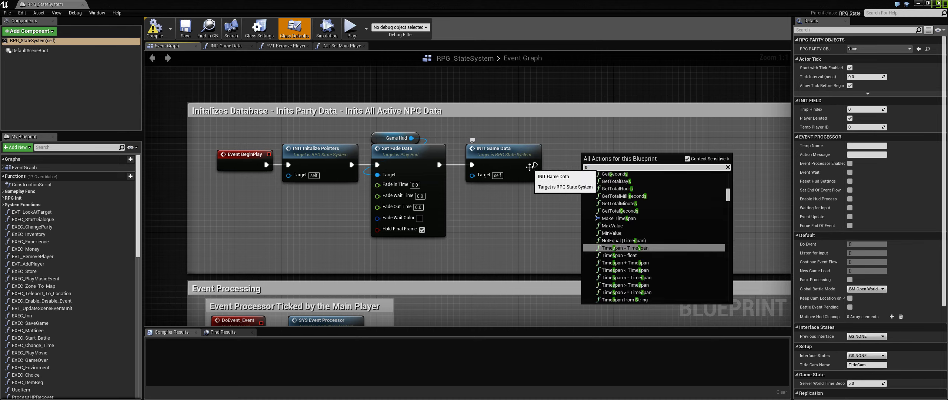
text(et input ,)
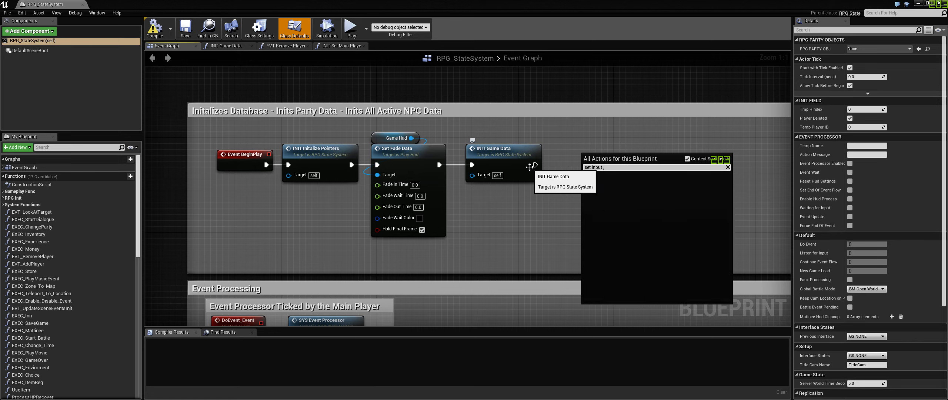
key(BackSpace)
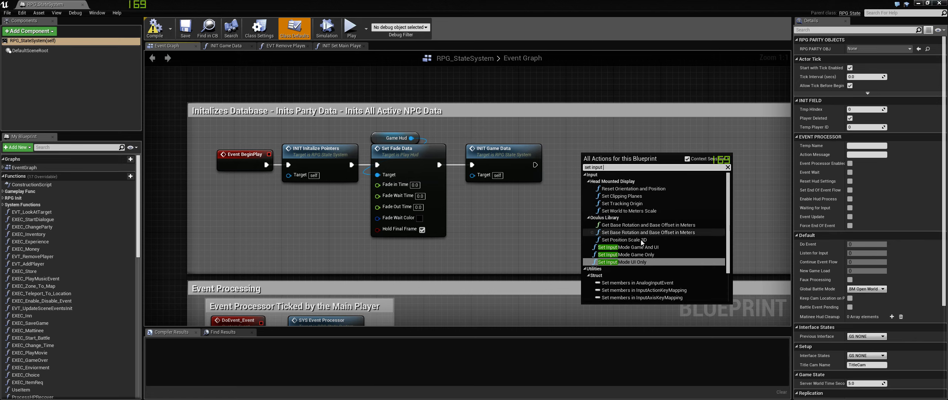
click(660, 247)
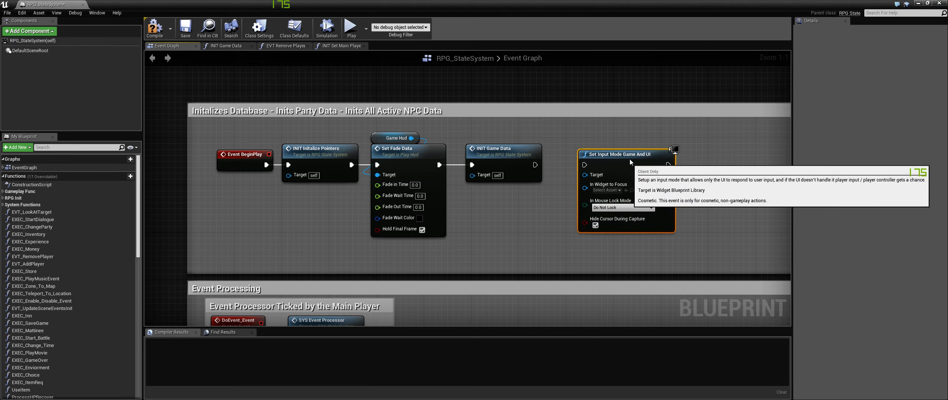
Connect INIT Game Data's execution output to Set Input Mode Game And UI, align the node, then compile, save and close the blueprint.
drag(535, 165, 584, 158)
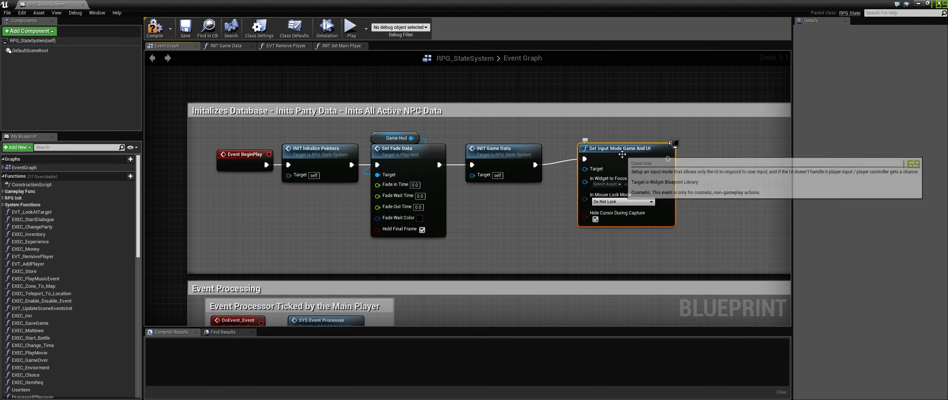
drag(639, 150, 633, 157)
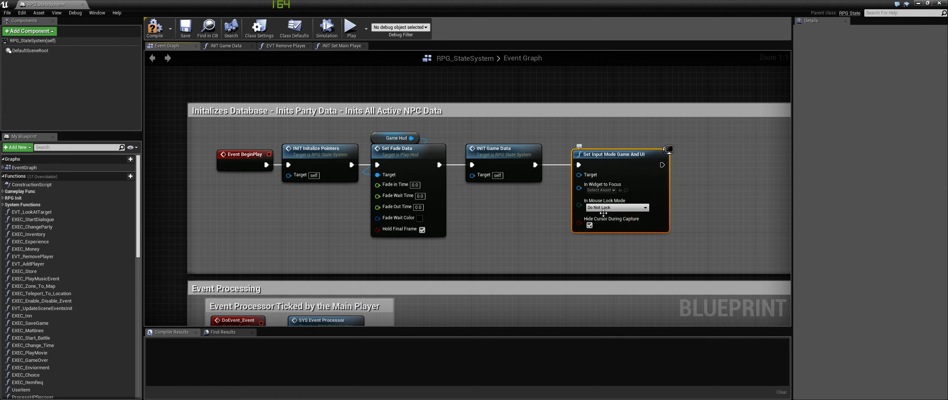
click(186, 30)
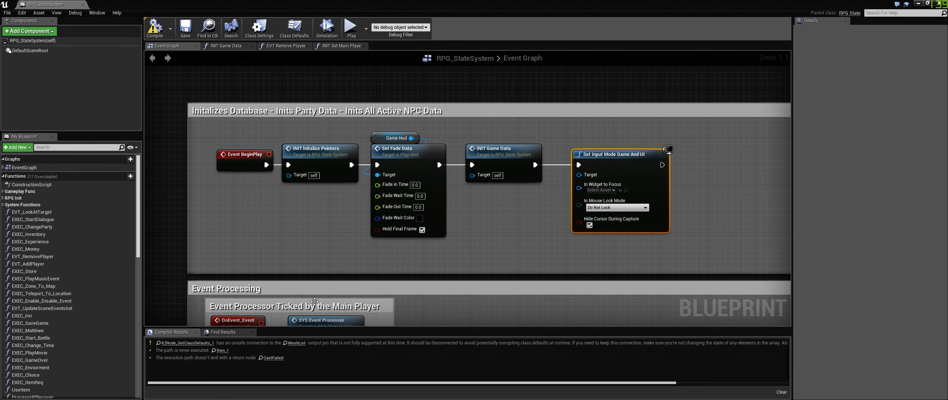
key(ctrl+s)
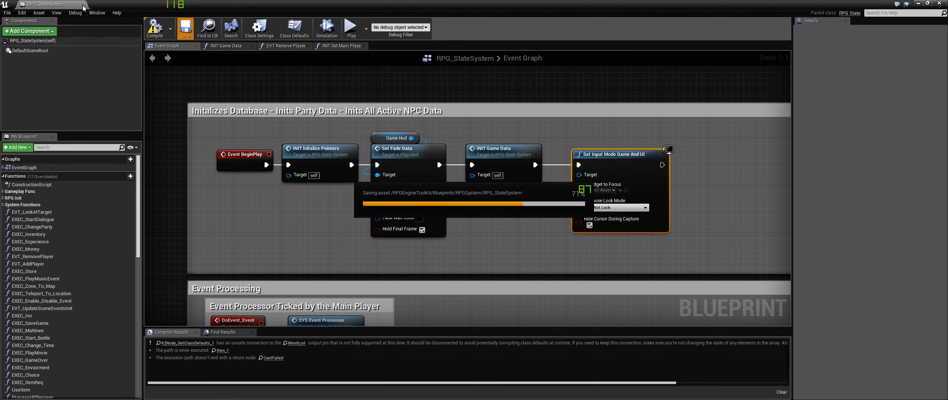
click(83, 4)
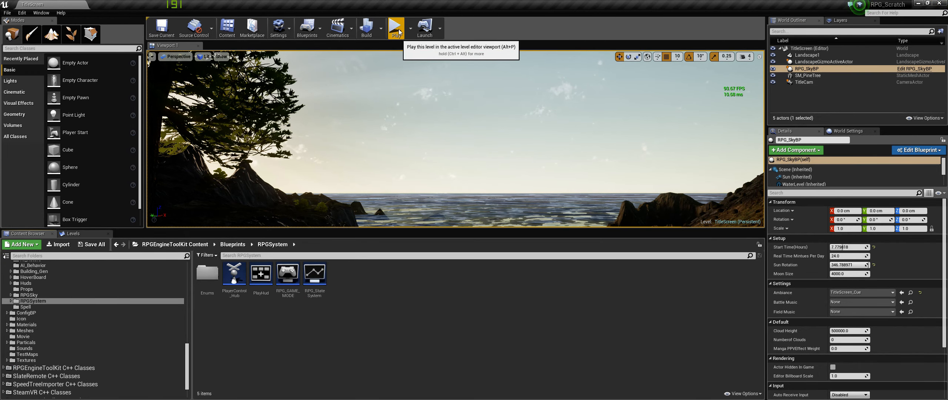
Play the TitleScreen level in full screen to check the title screen, then end the play session.
key(alt+p)
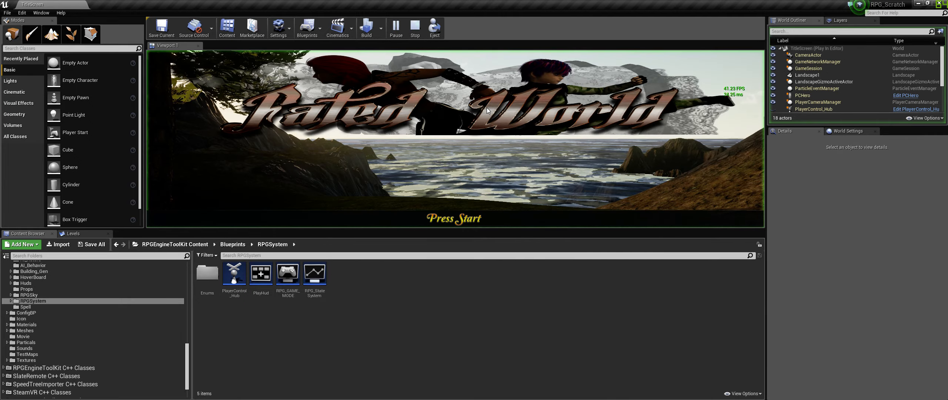
key(F11)
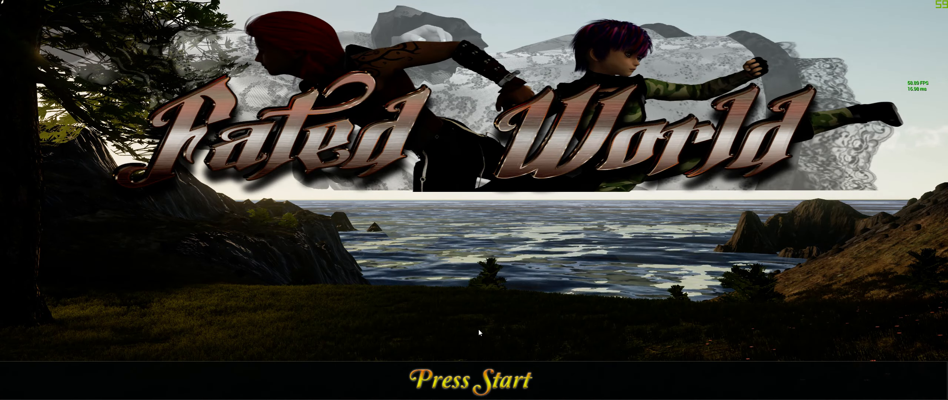
key(F11)
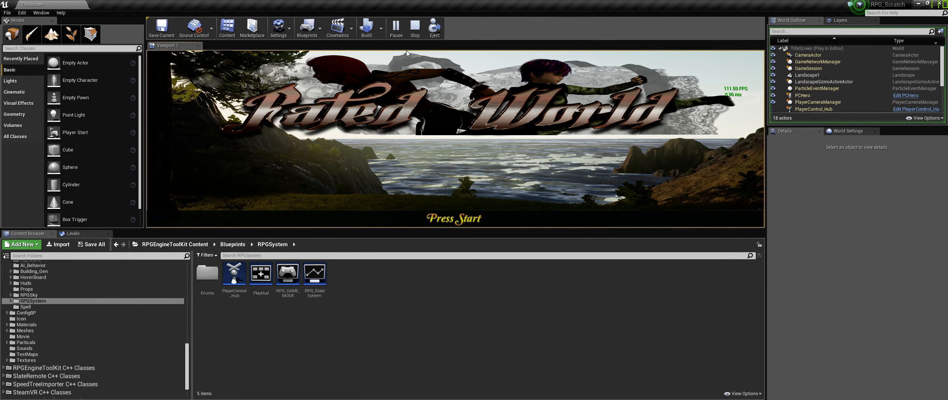
key(Escape)
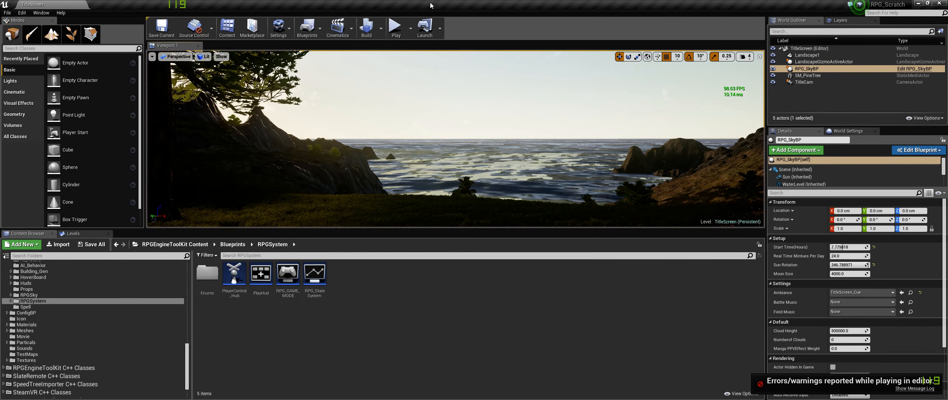
Reopen RPG_StateSystem, connect a Get Player Controller node to the Target of Set Input Mode Game And UI, and compile and save.
double_click(315, 274)
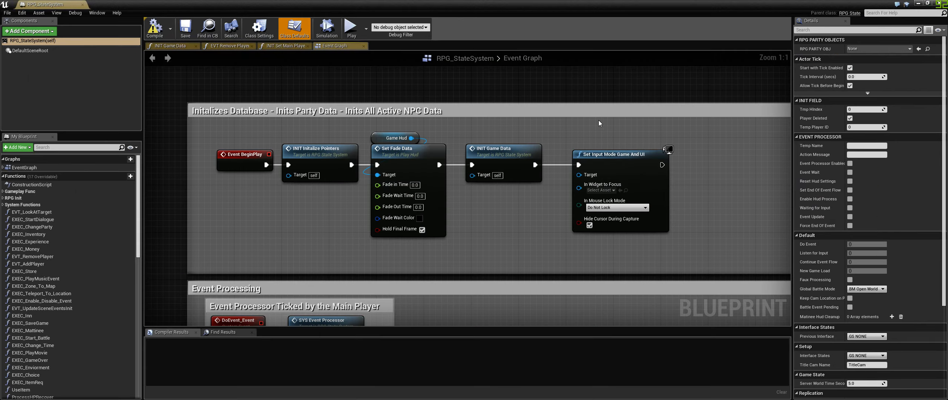
right_click(631, 168)
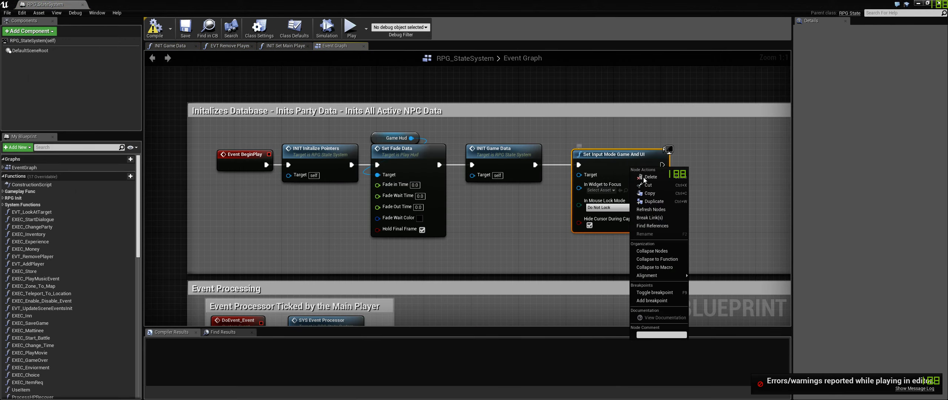
click(607, 159)
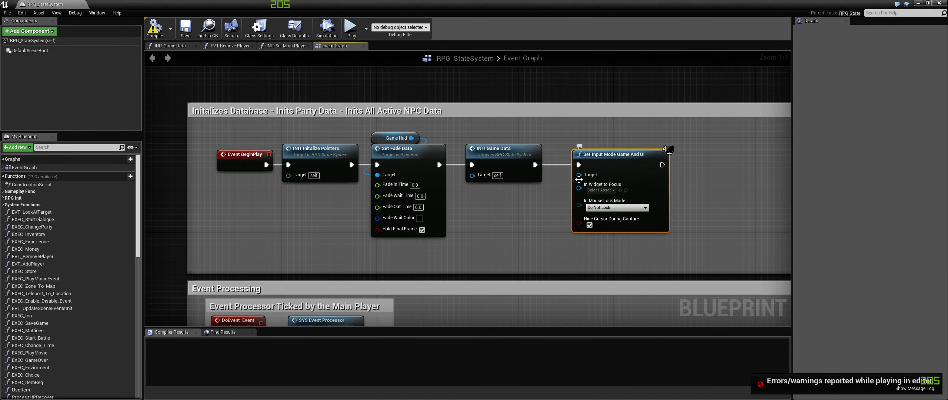
right_click(485, 206)
text(p)
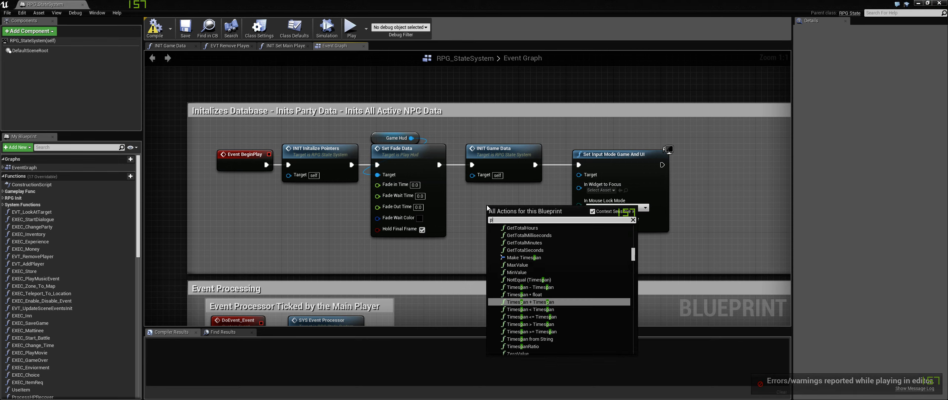
text(layer contr)
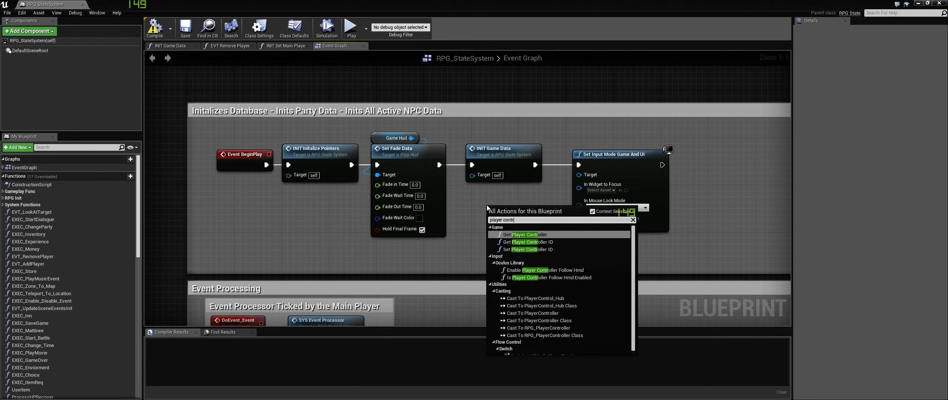
key(Return)
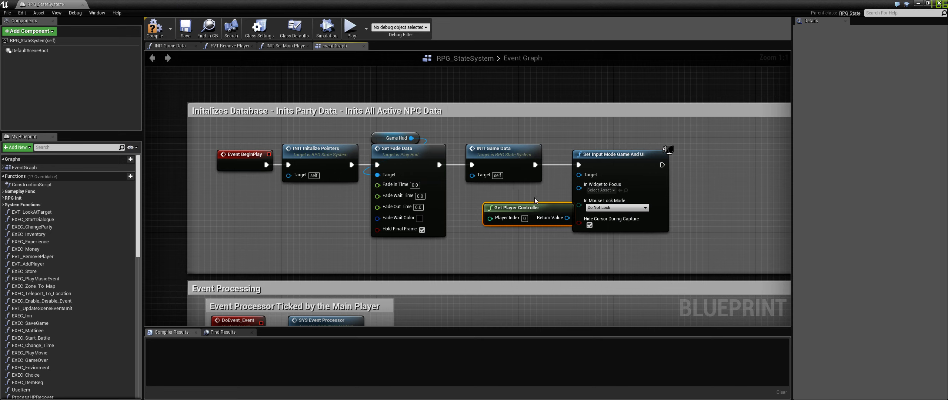
drag(525, 204, 507, 204)
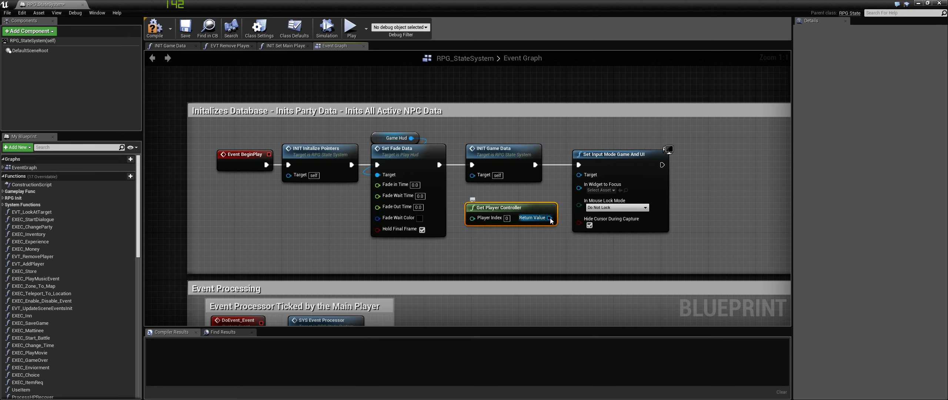
drag(551, 220, 585, 175)
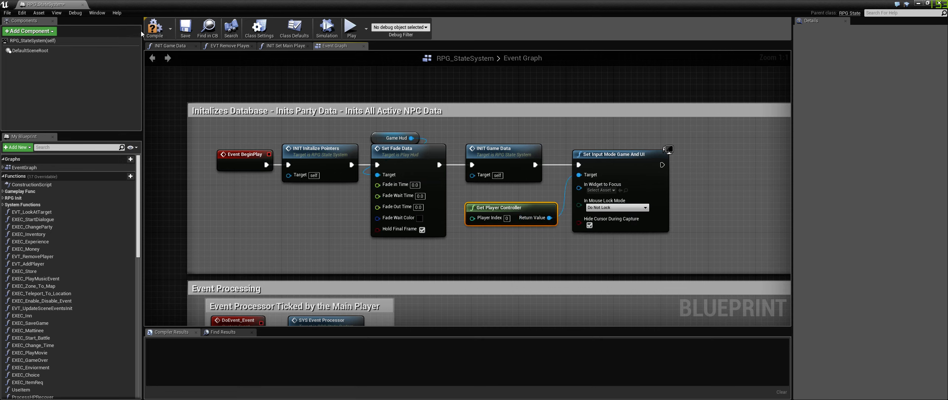
click(185, 31)
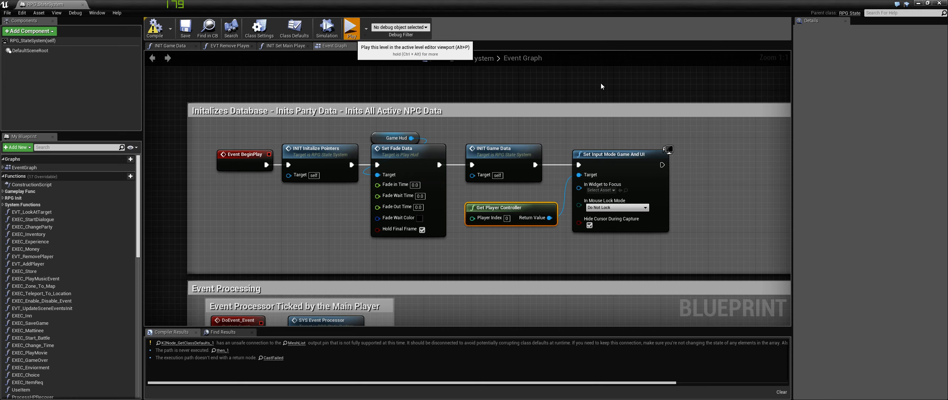
Play-test the TitleScreen level in full screen: pass Press Start, cycle the menu options with the pointer and choose Exit.
click(918, 3)
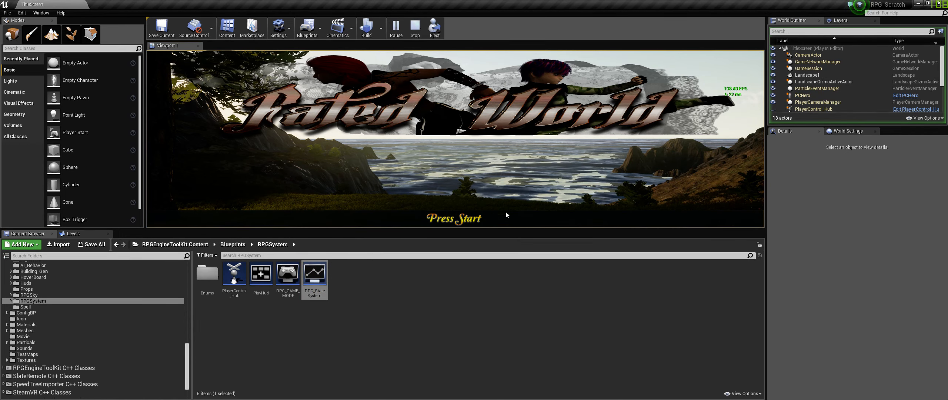
key(F11)
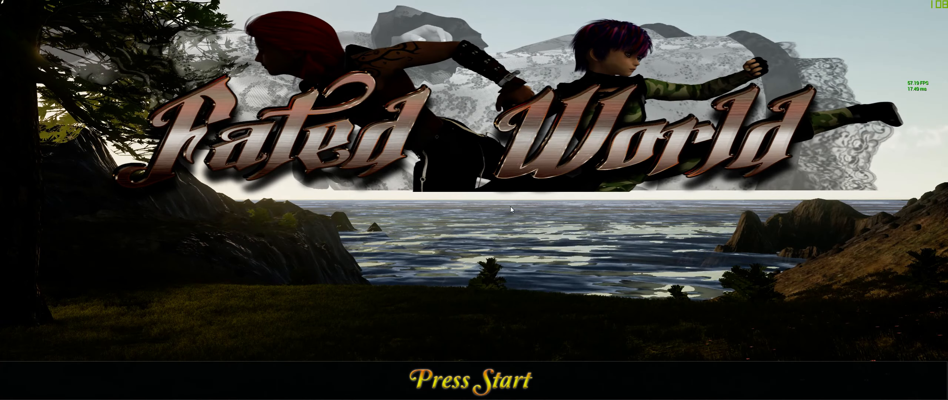
click(496, 382)
click(619, 378)
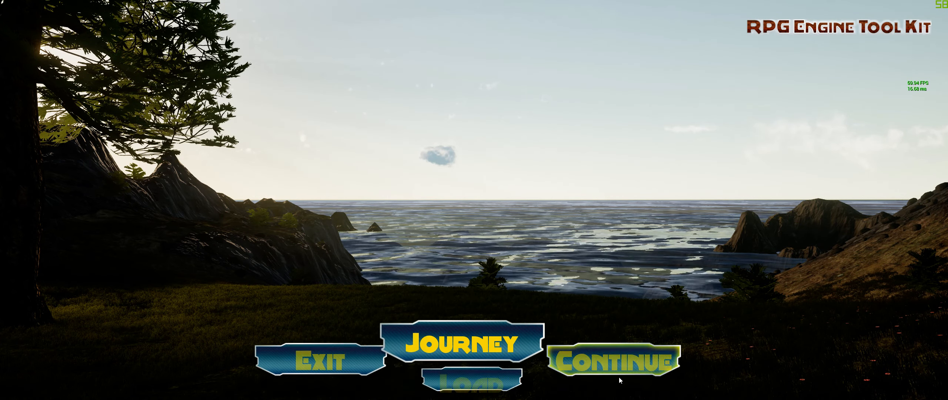
click(626, 377)
click(629, 378)
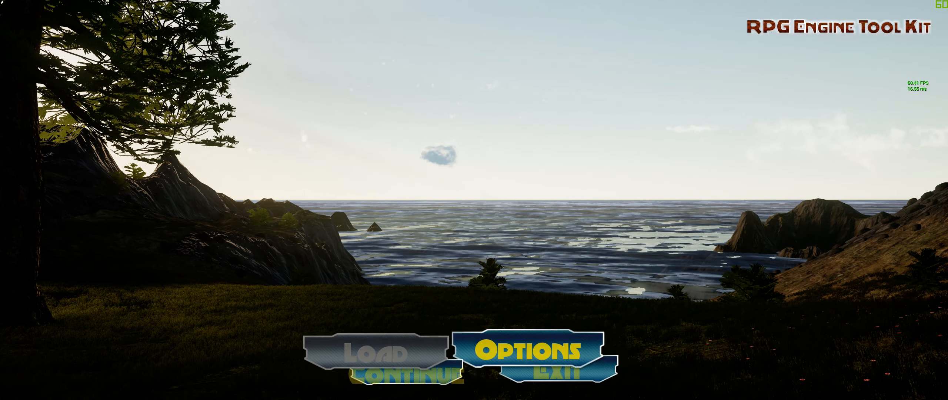
click(646, 357)
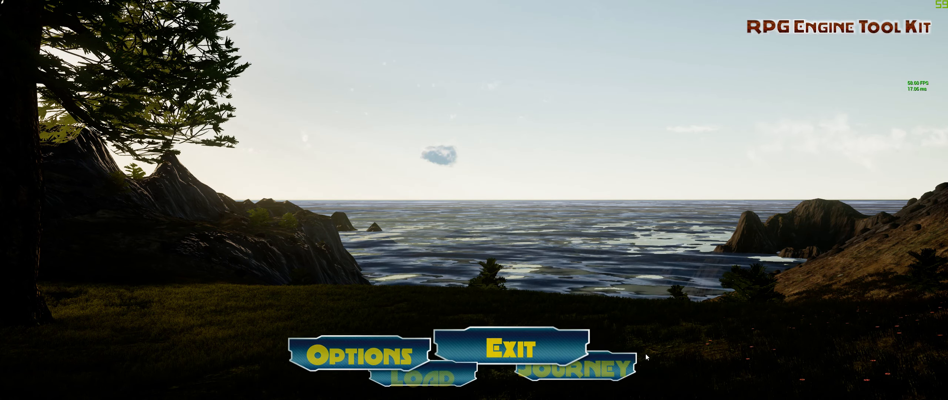
click(493, 348)
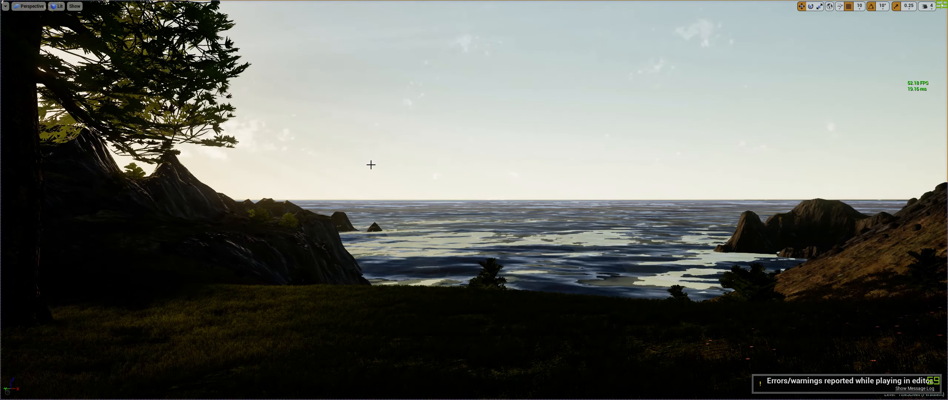
Return the level viewport from full screen to the editor layout and save all levels and assets.
right_drag(498, 237, 602, 258)
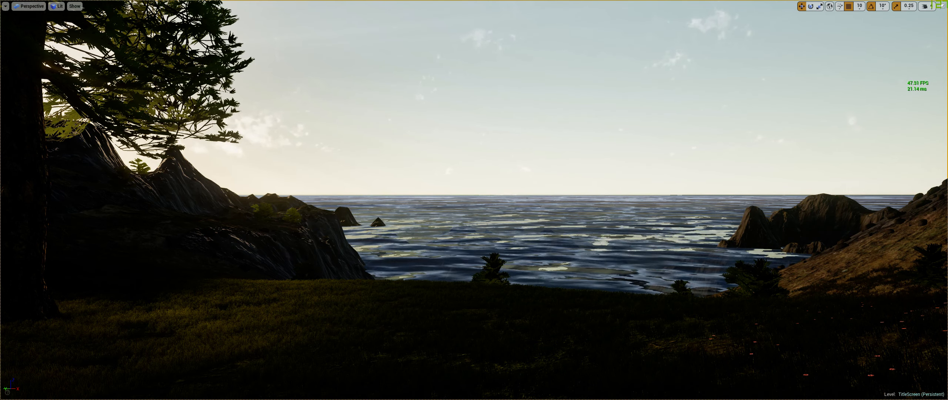
right_drag(631, 263, 594, 245)
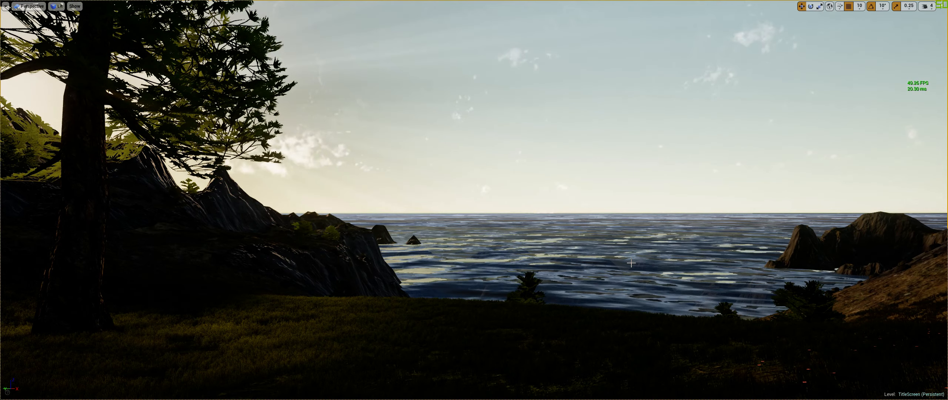
key(F11)
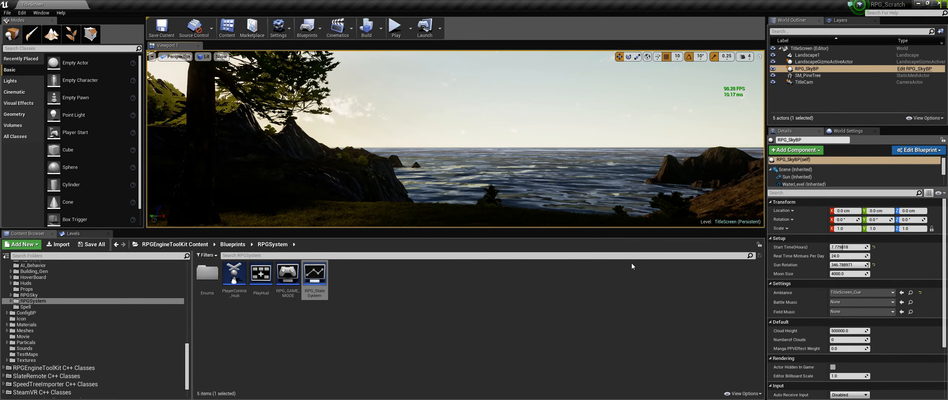
click(449, 337)
right_drag(383, 217, 365, 244)
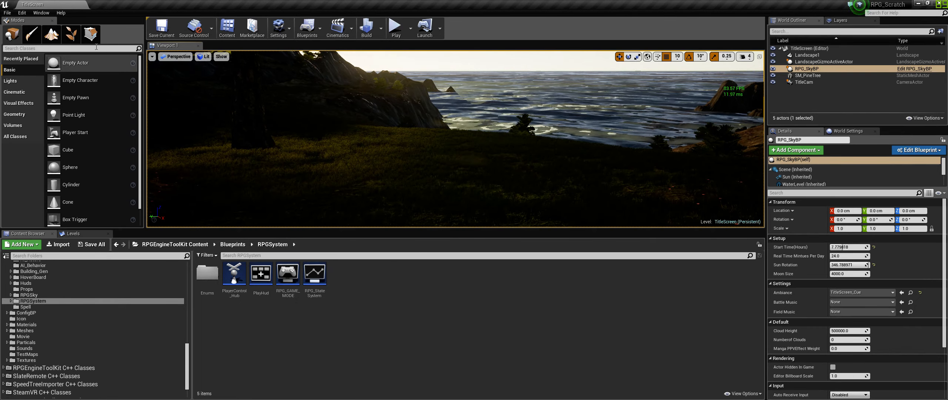
click(7, 13)
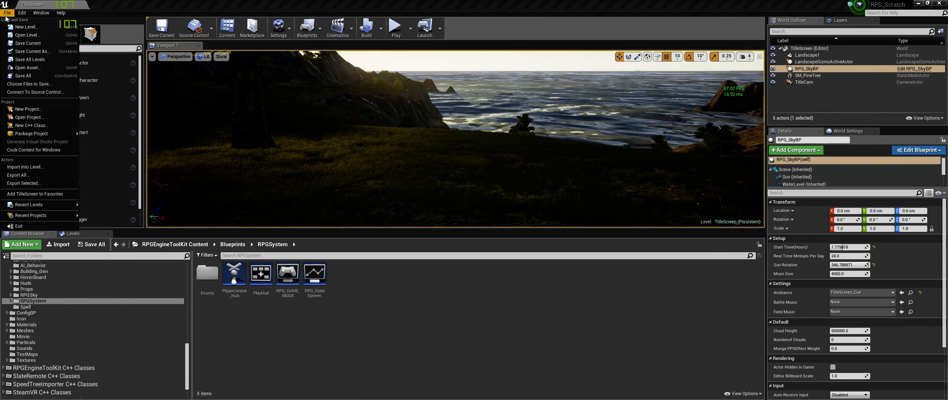
click(23, 76)
right_drag(442, 184, 461, 179)
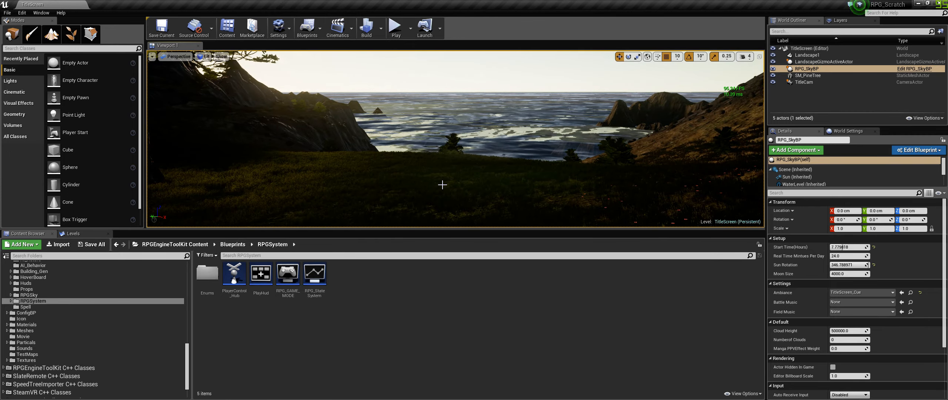
key(F11)
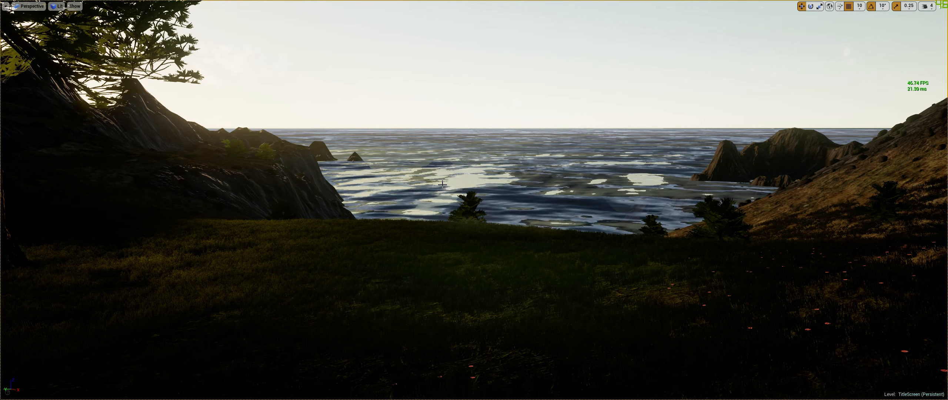
key(F11)
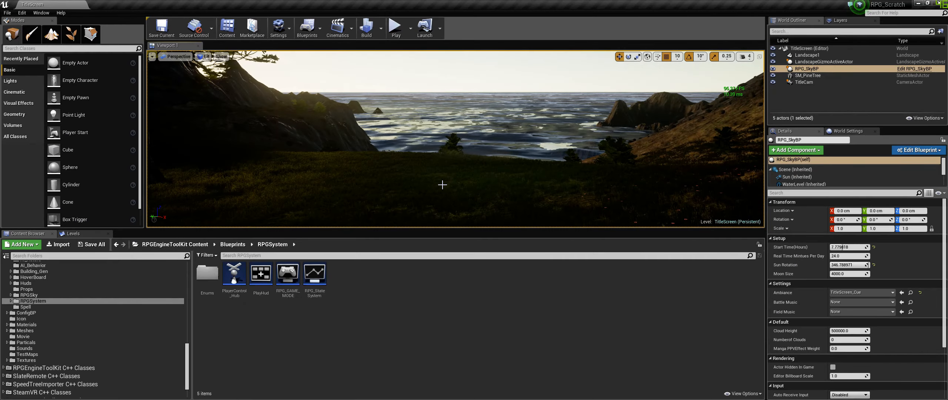